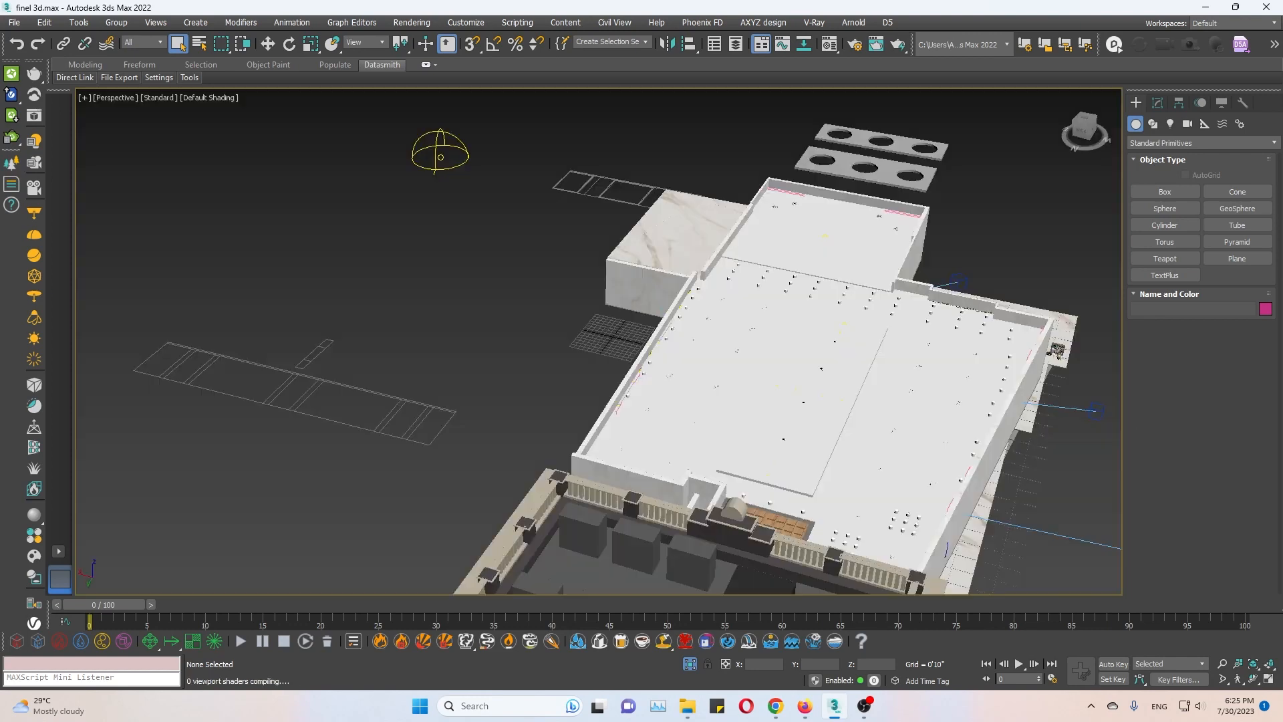
{"action": "key", "text": "ctrl+r"}
{"action": "left_click_drag", "start_coordinate": [628, 399], "coordinate": [670, 366]}
{"action": "middle_click_drag", "start_coordinate": [896, 366], "coordinate": [687, 393]}
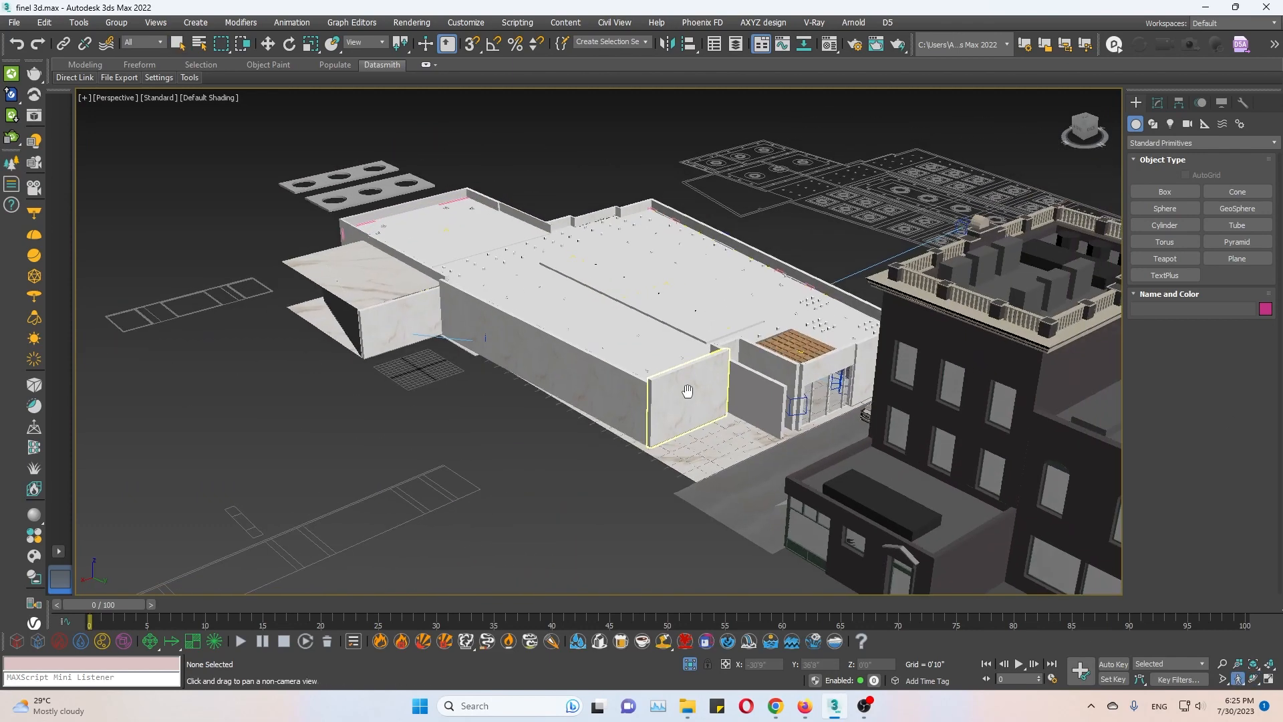
Check the computer's processor, memory and graphics card performance in Task Manager, and close it when finished.
{"action": "right_click", "coordinate": [986, 712]}
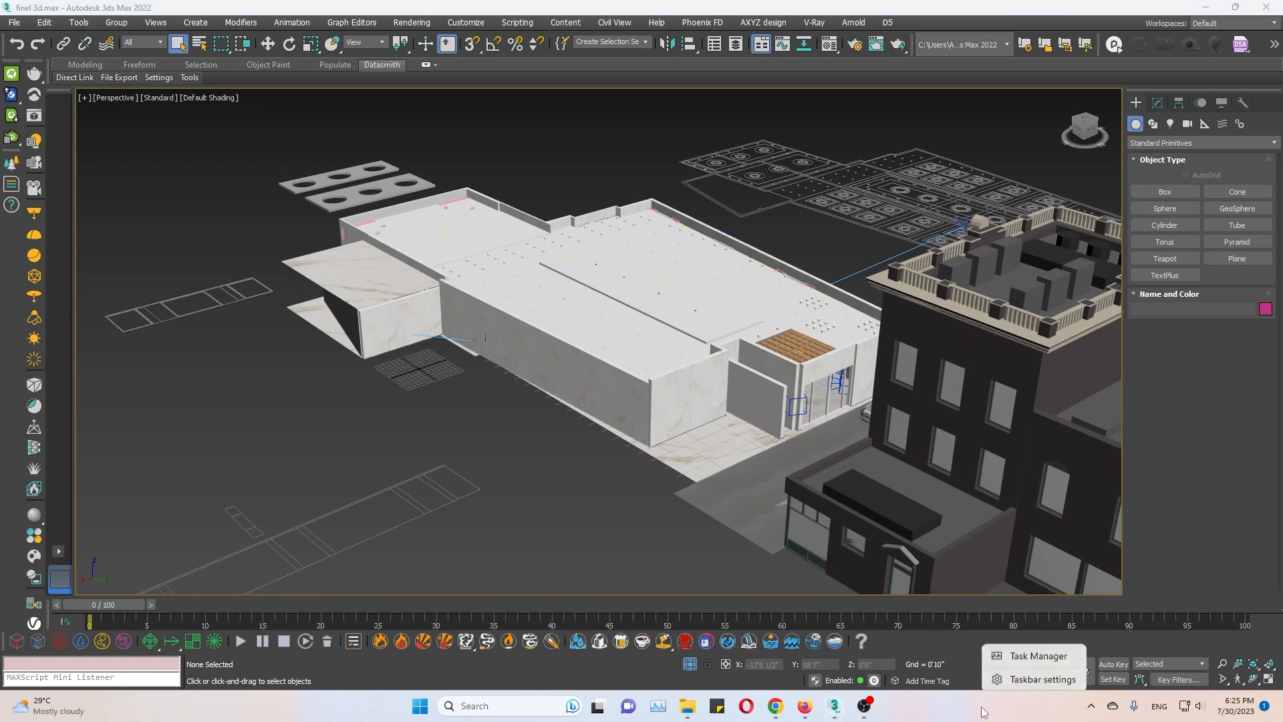
{"action": "left_click", "coordinate": [1054, 652]}
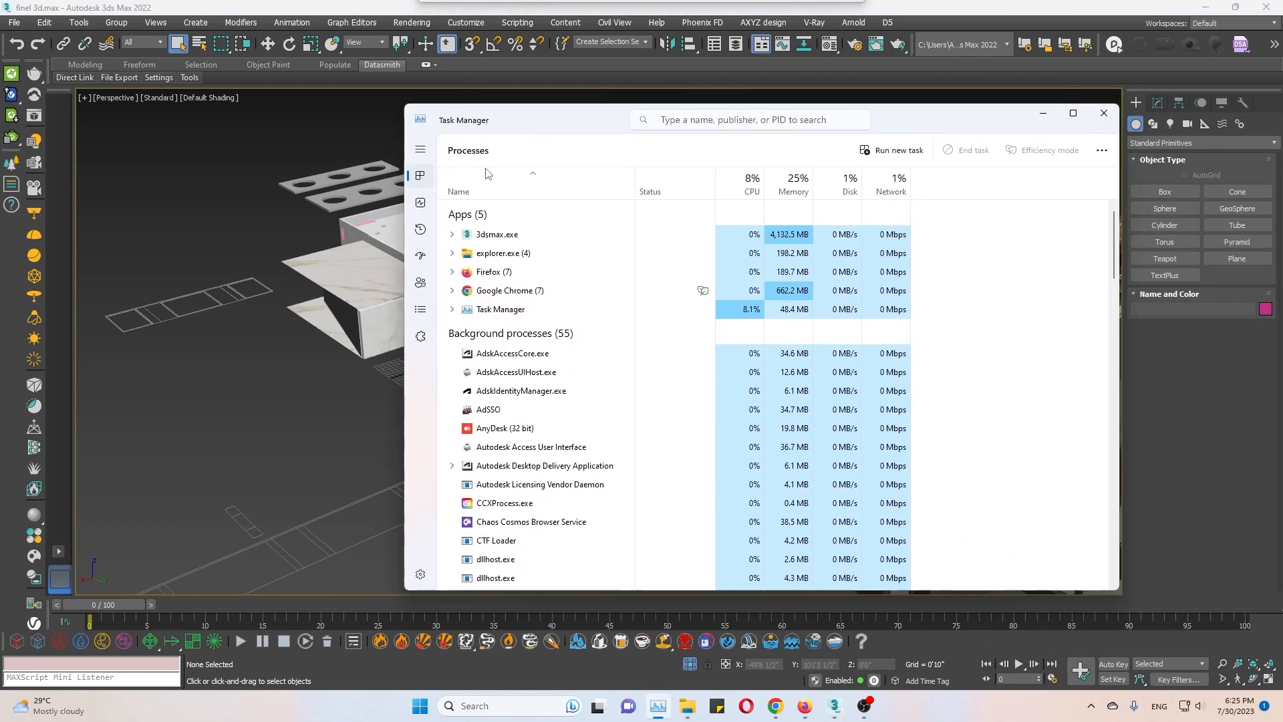
{"action": "left_click", "coordinate": [420, 201]}
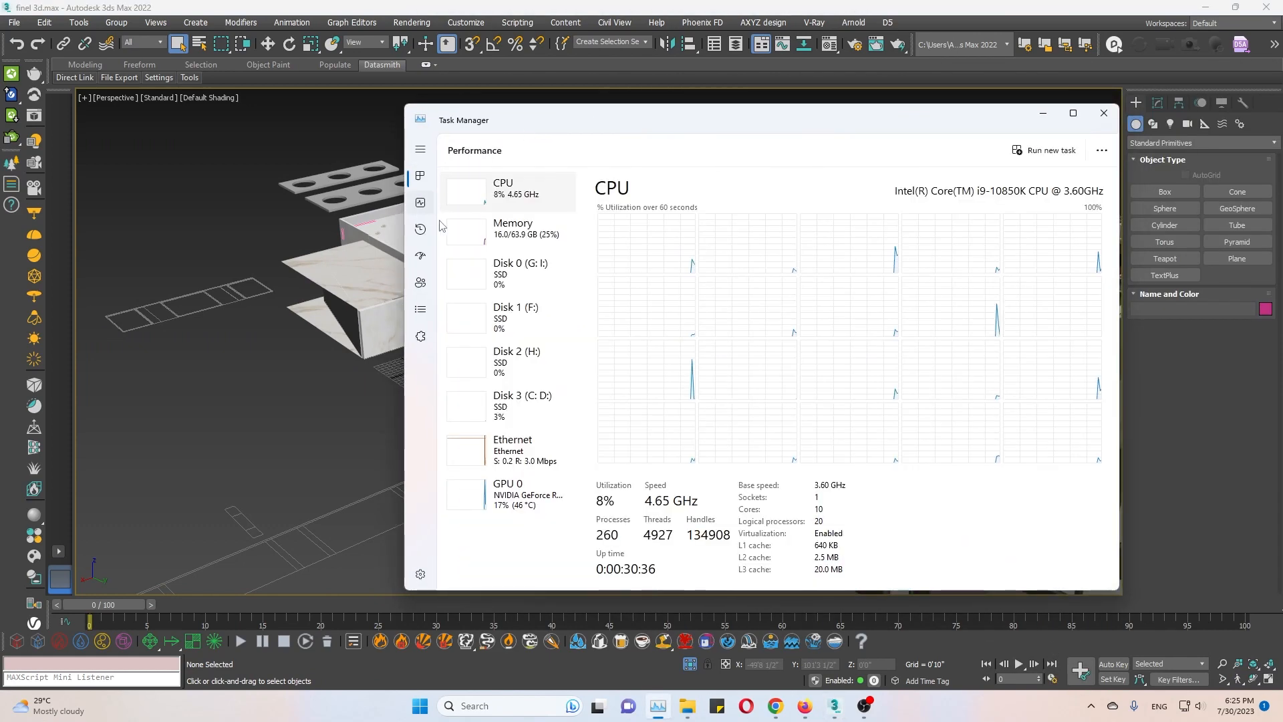
{"action": "left_click", "coordinate": [525, 235]}
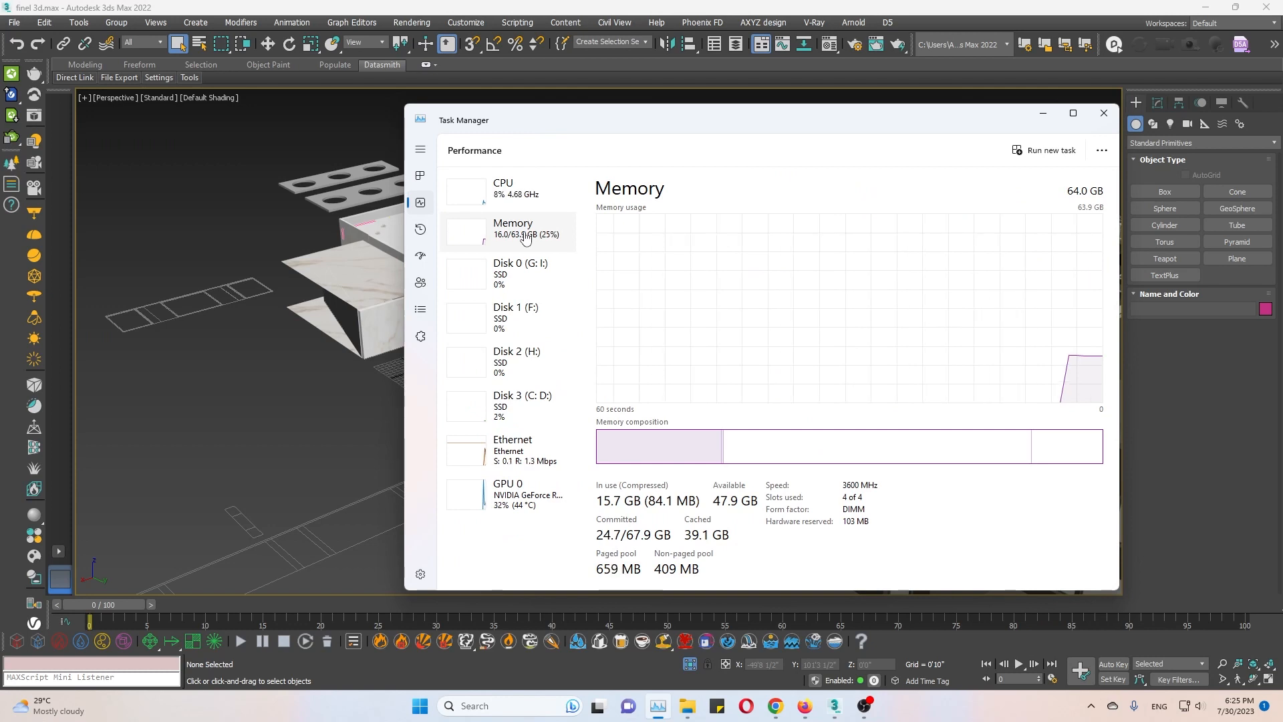
{"action": "left_click", "coordinate": [533, 203]}
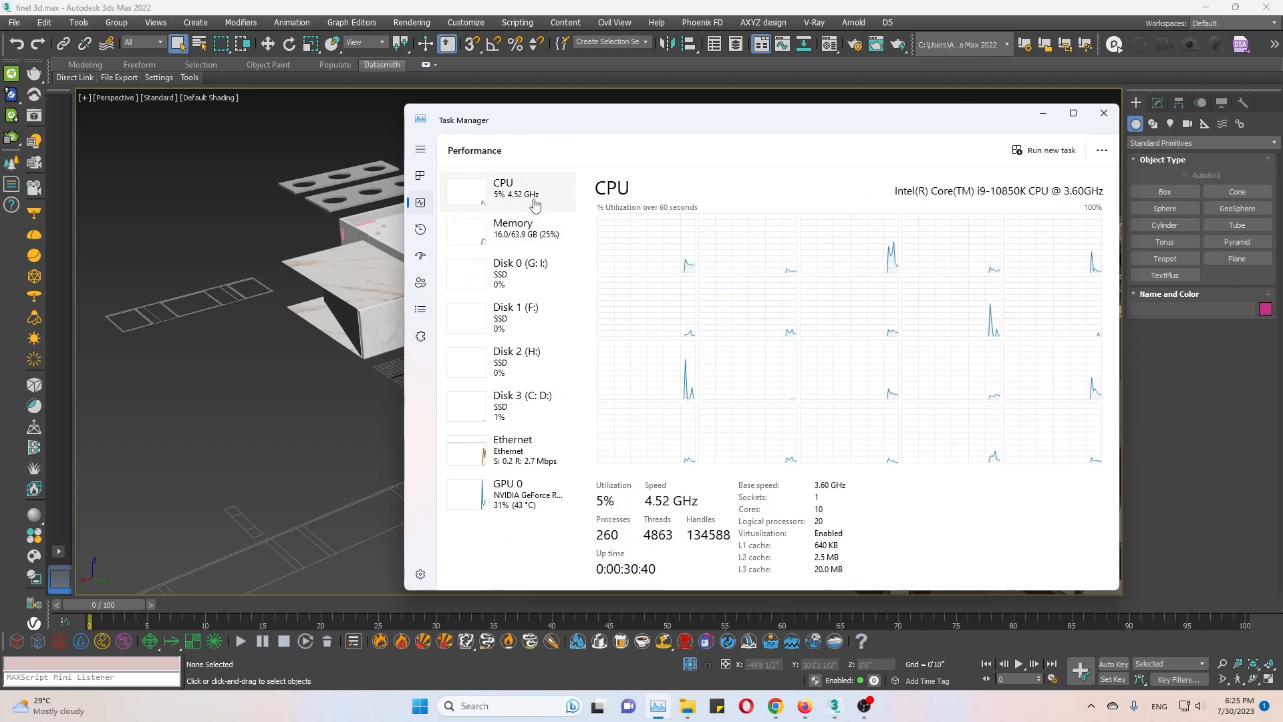
{"action": "left_click", "coordinate": [498, 504]}
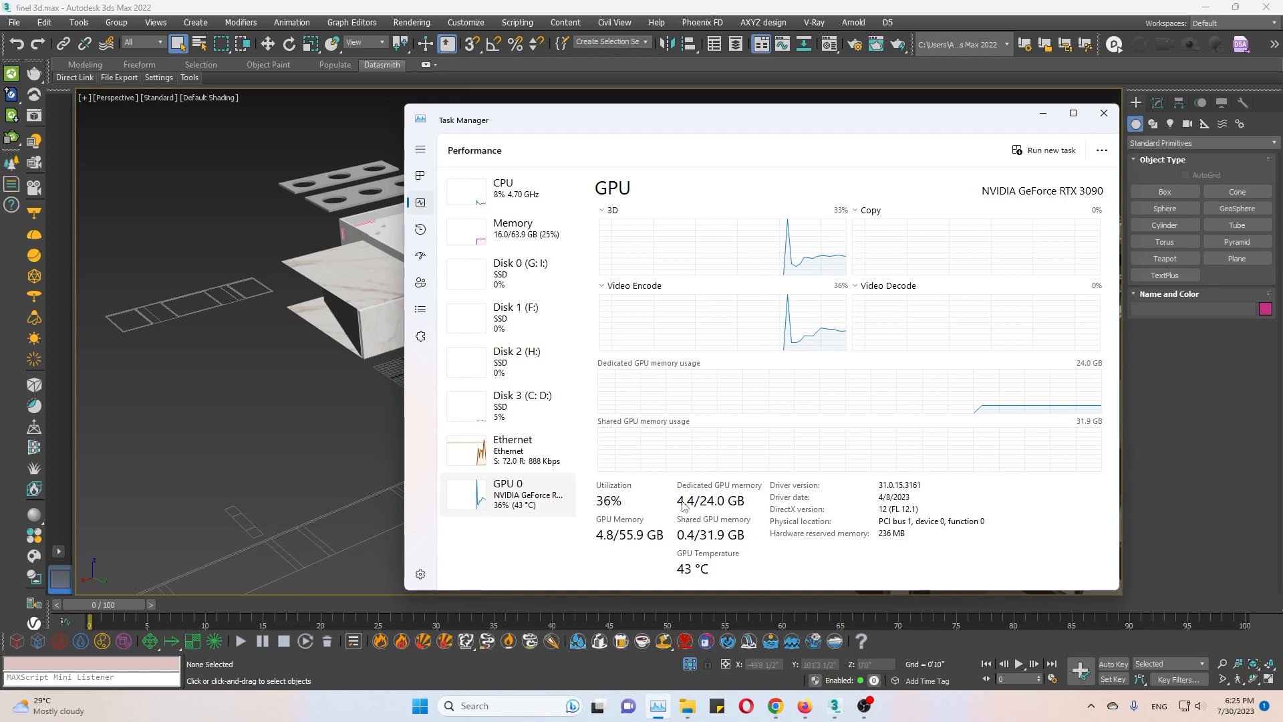
{"action": "left_click", "coordinate": [1112, 118]}
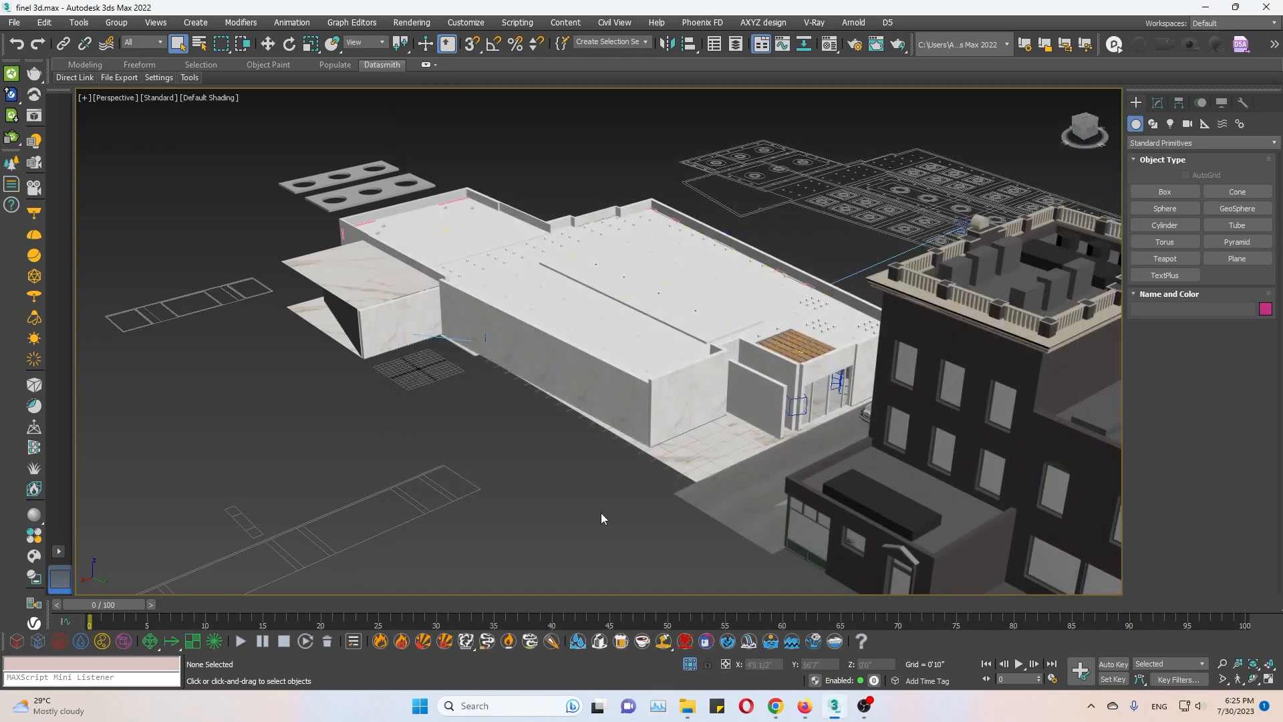
Switch the perspective viewport to the VRayCam001 camera and display its safe frame.
{"action": "middle_click_drag", "start_coordinate": [670, 495], "coordinate": [732, 330]}
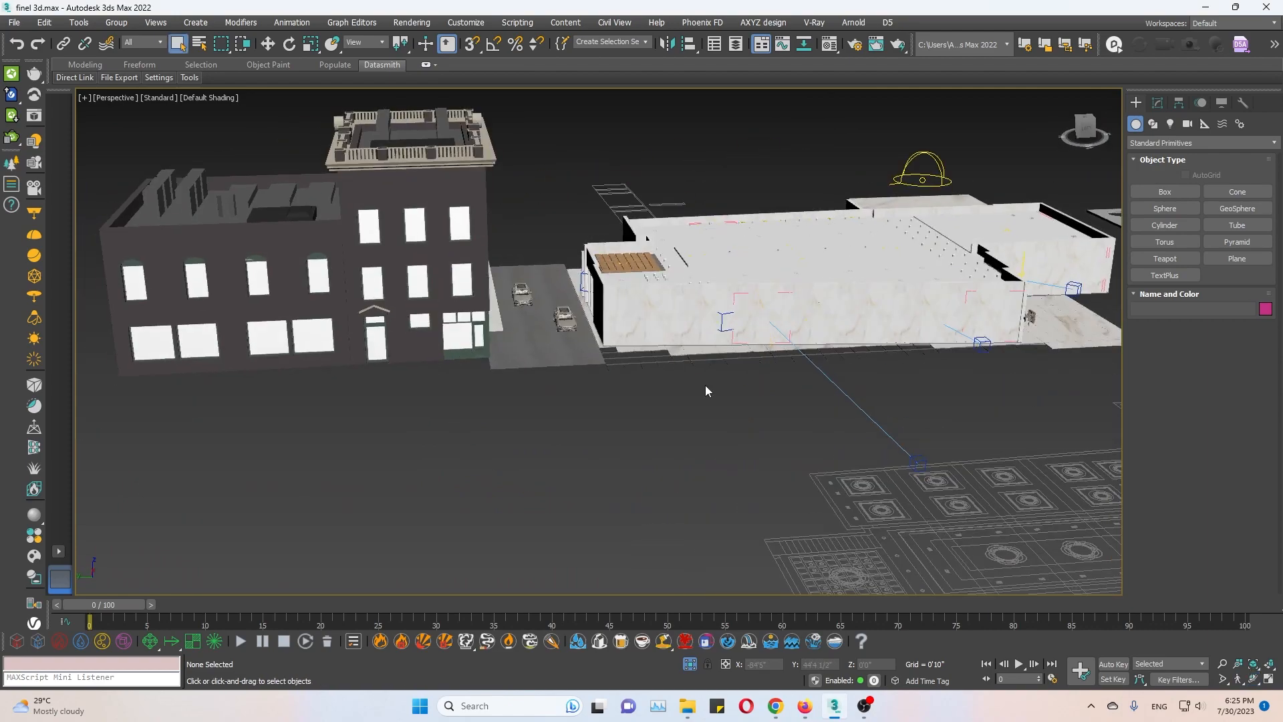
{"action": "key", "text": "c"}
{"action": "left_click", "coordinate": [610, 254]}
{"action": "double_click", "coordinate": [609, 254]}
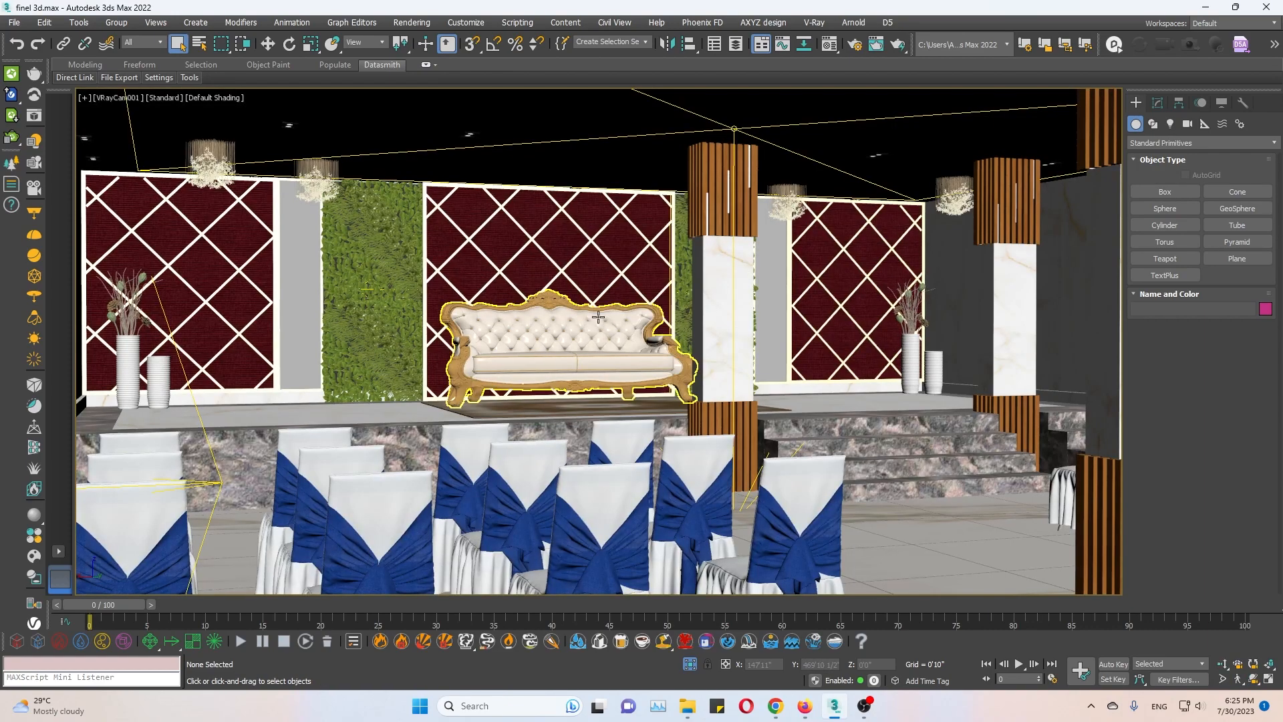
{"action": "key", "text": "shift+f"}
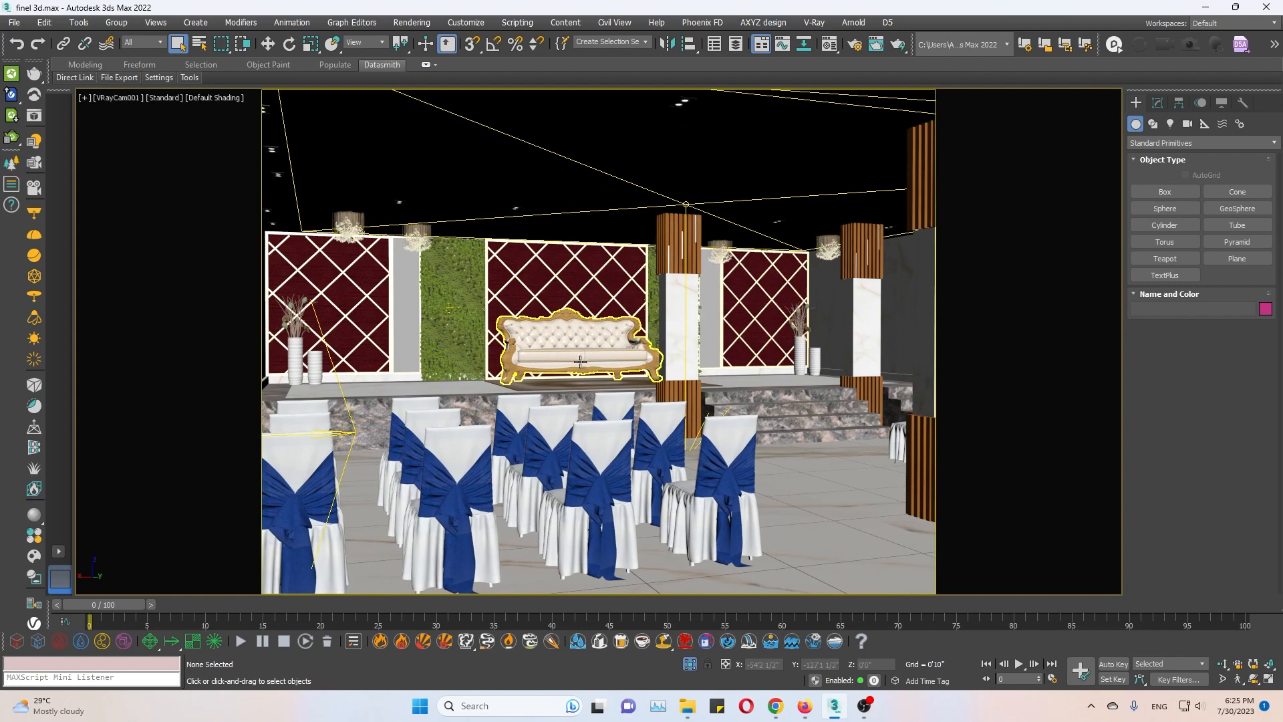
Look through the hall's VRayCam002, VRayCam003 and VRayCam004 camera views in turn.
{"action": "key", "text": "c"}
{"action": "double_click", "coordinate": [608, 263]}
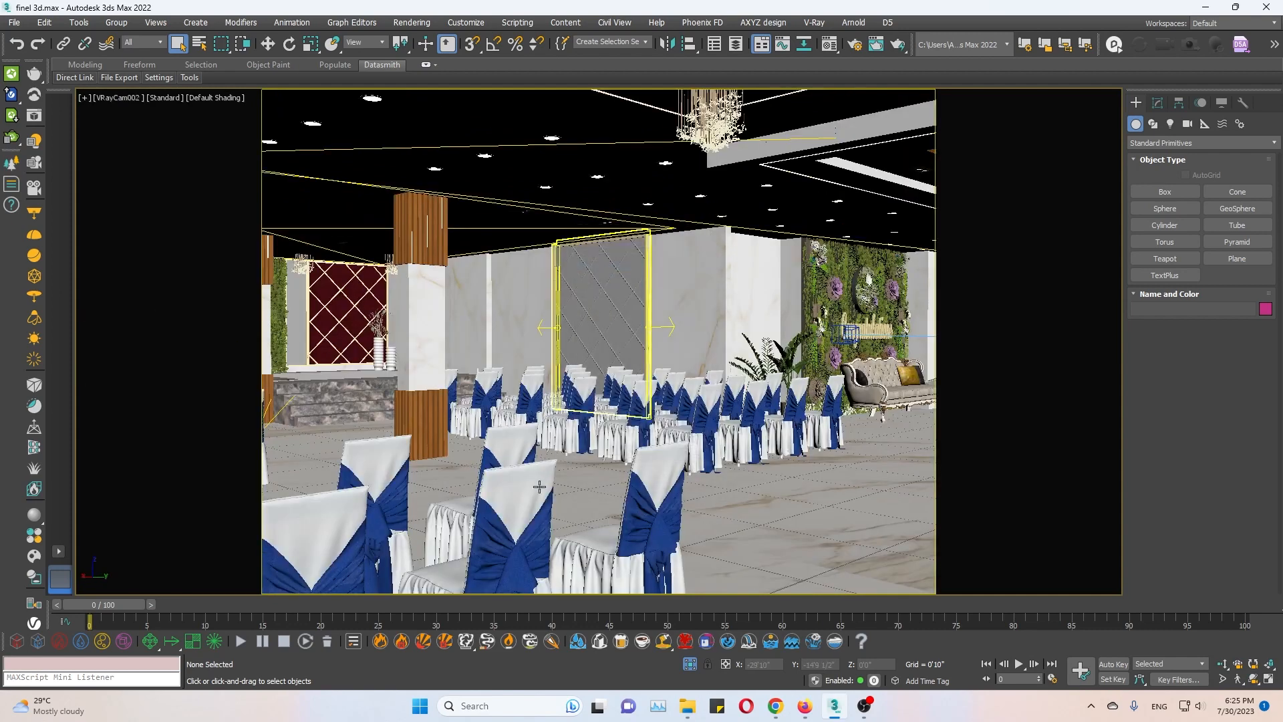
{"action": "key", "text": "c"}
{"action": "double_click", "coordinate": [609, 273]}
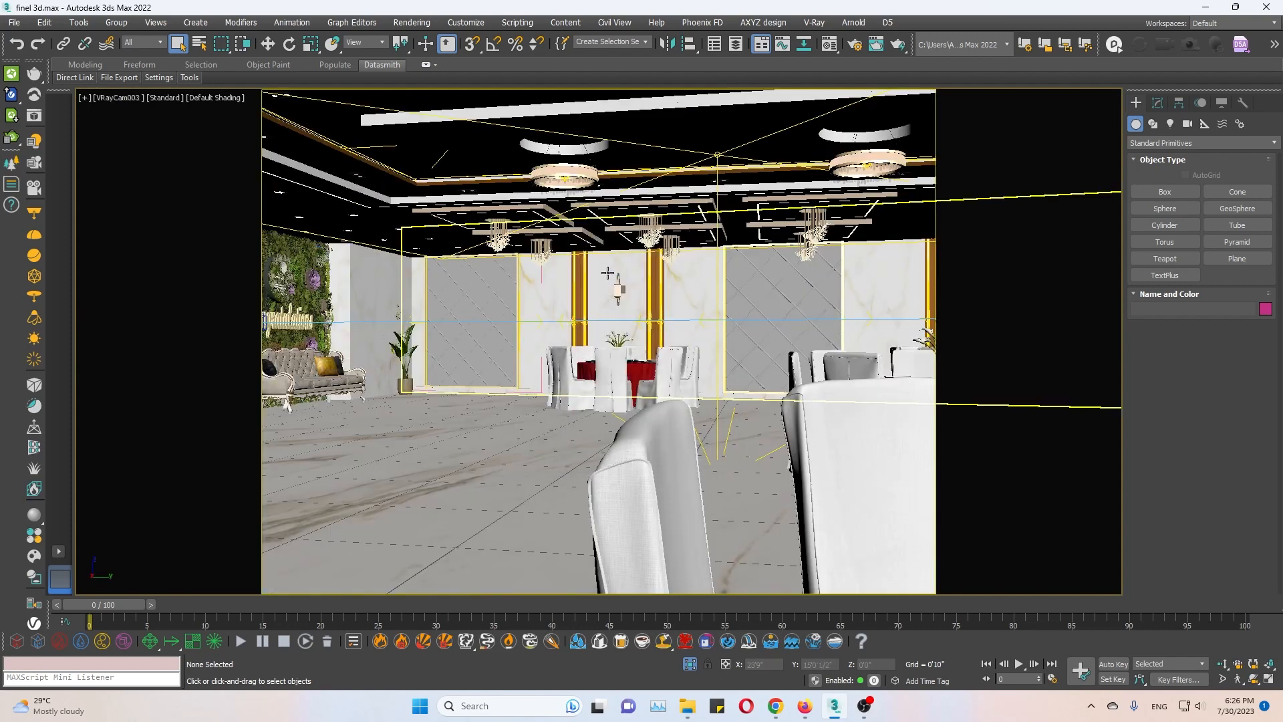
{"action": "key", "text": "c"}
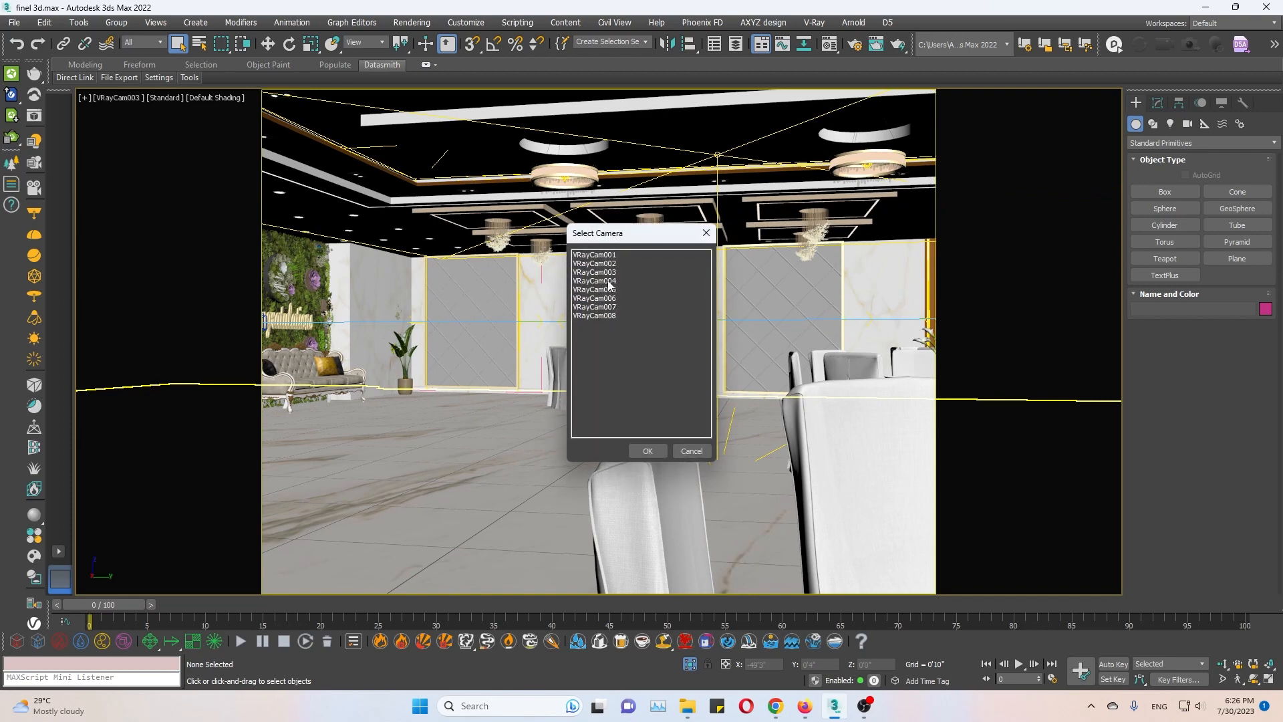
{"action": "double_click", "coordinate": [612, 281]}
Set the viewport to the VRayCam005 camera and close the V-Ray Frame Buffer.
{"action": "key", "text": "c"}
{"action": "double_click", "coordinate": [612, 280]}
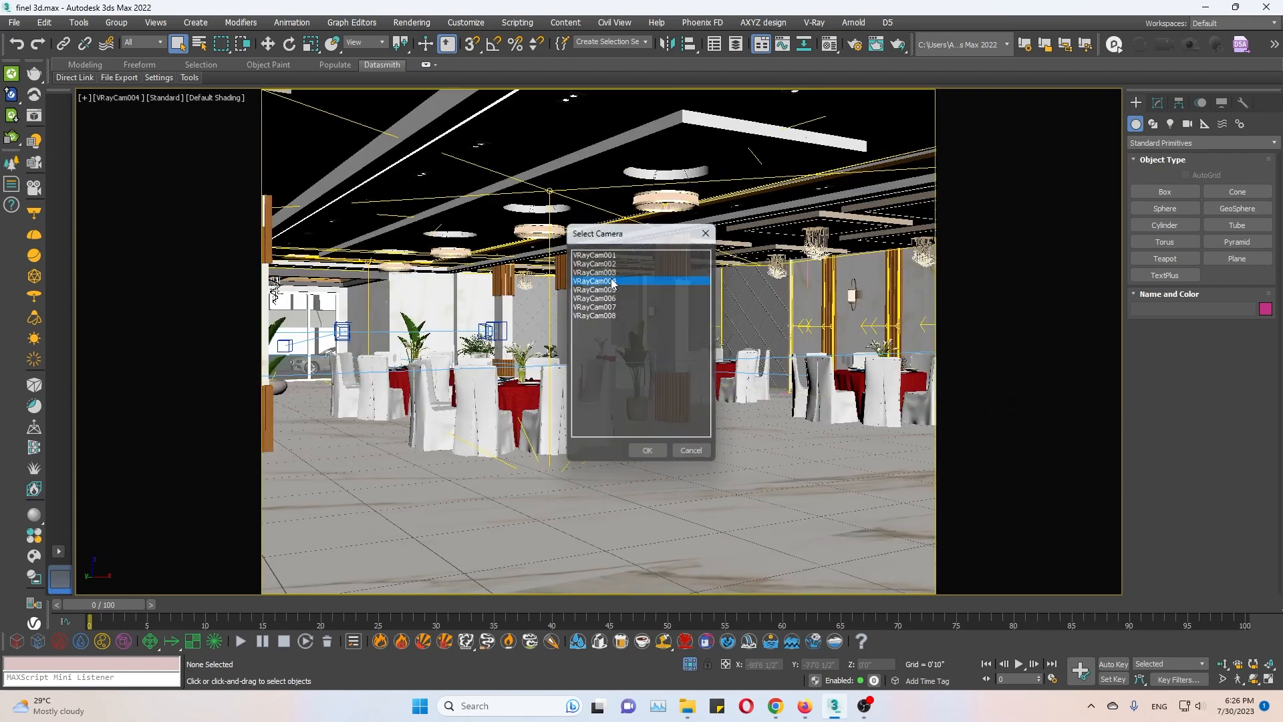
{"action": "key", "text": "c"}
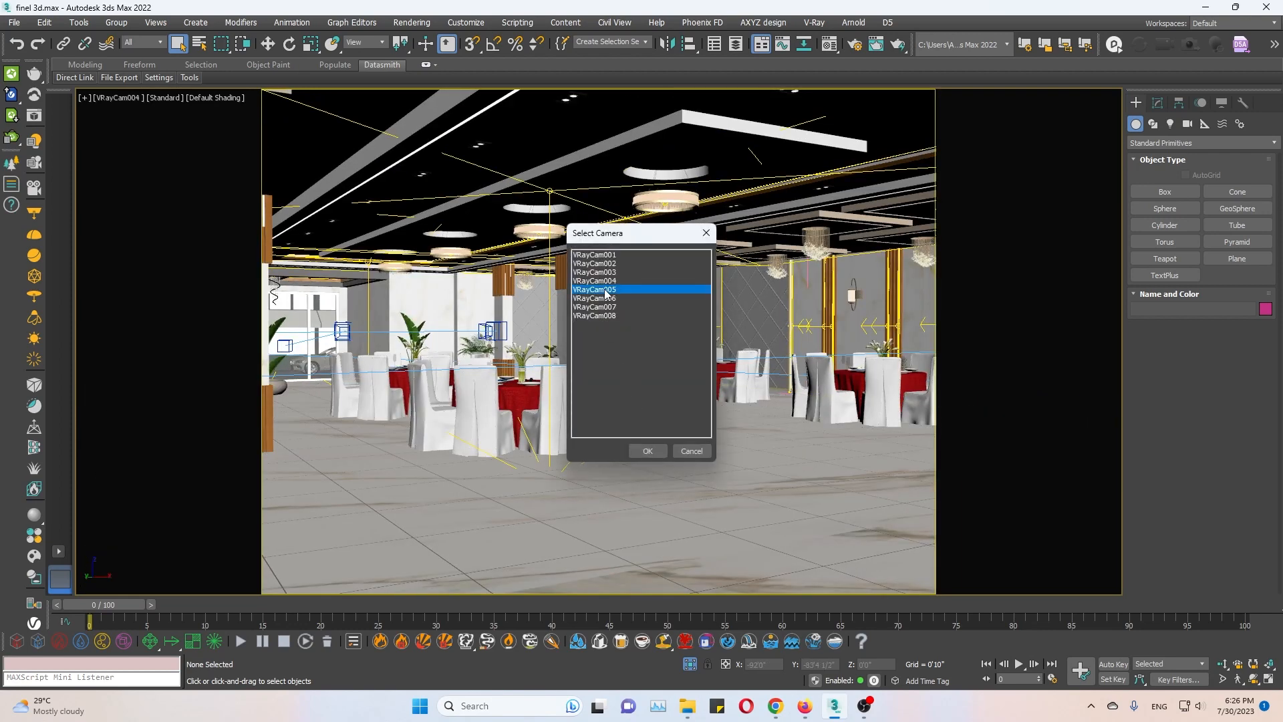
{"action": "double_click", "coordinate": [605, 290]}
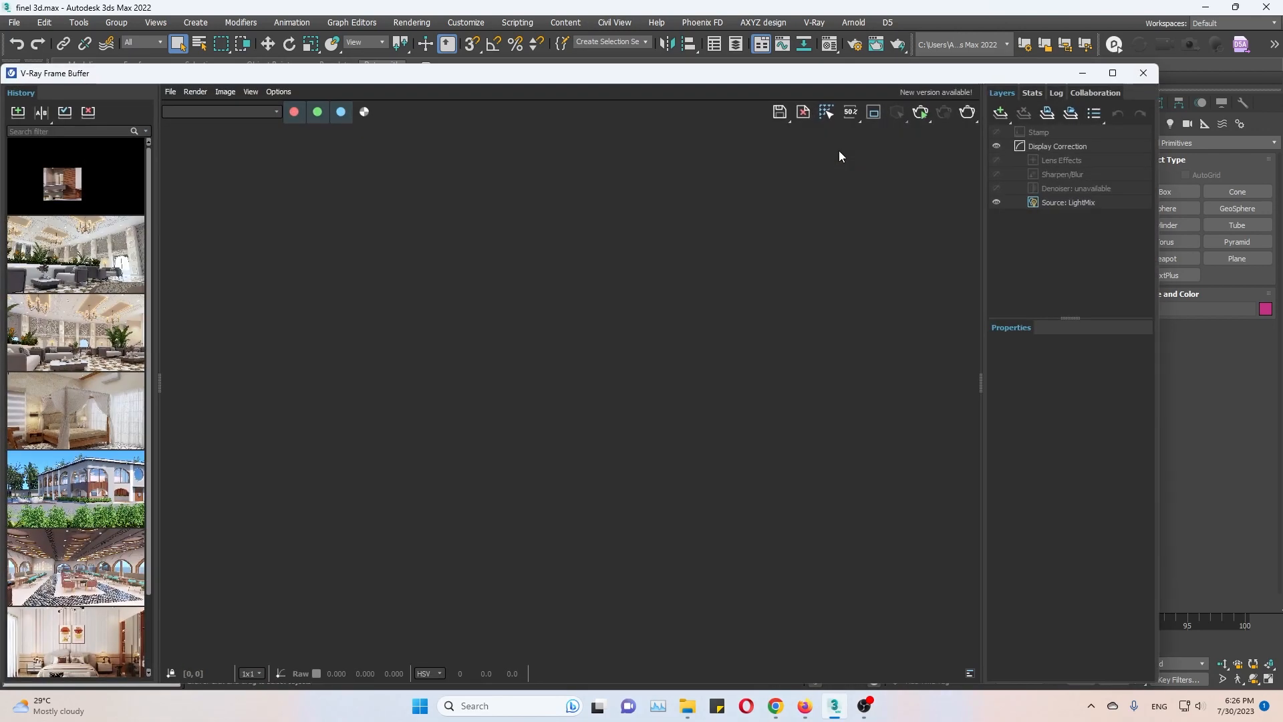
{"action": "left_click", "coordinate": [1149, 77]}
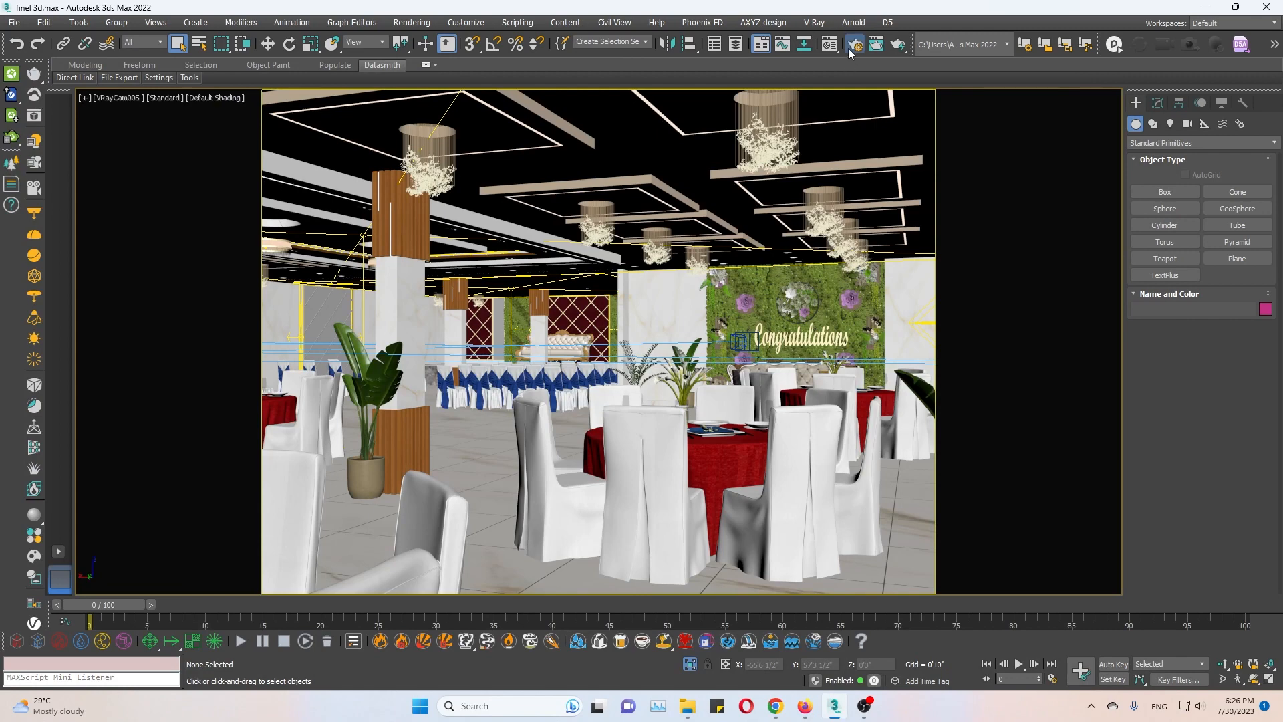
Open the Render Setup window and place it over the middle of the viewport.
{"action": "key", "text": "F10"}
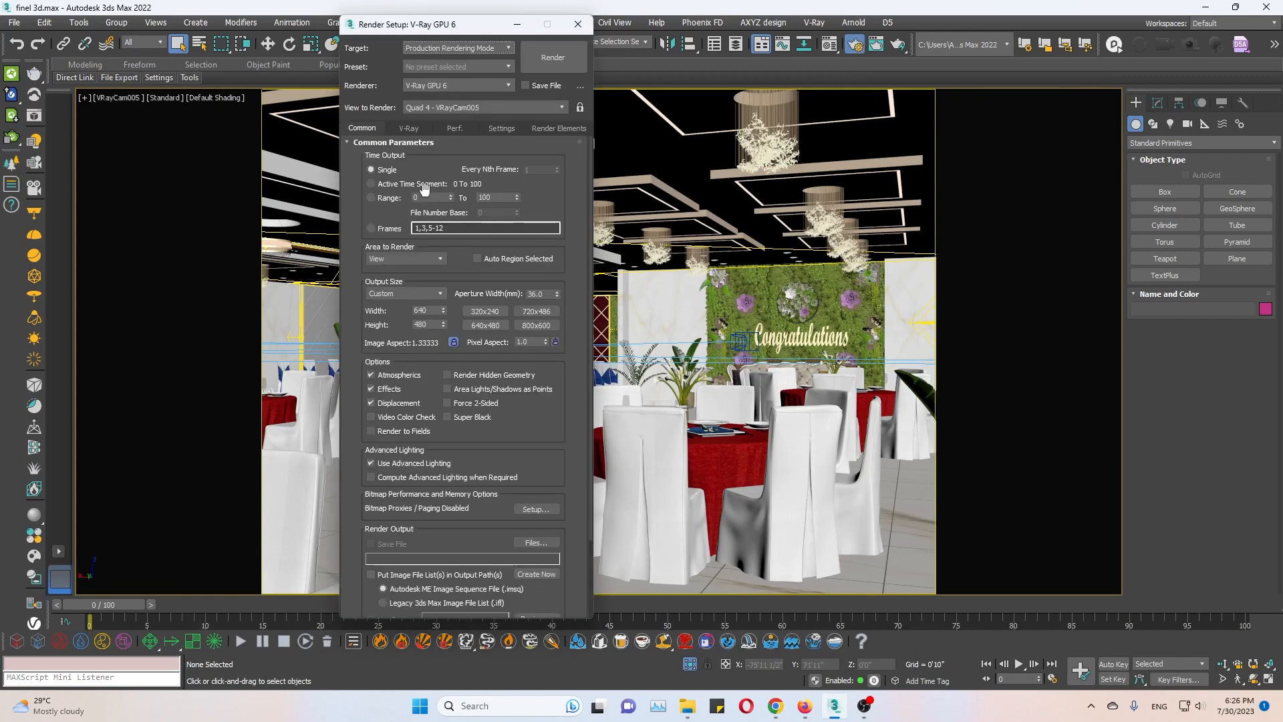
{"action": "left_click_drag", "start_coordinate": [451, 30], "coordinate": [680, 34]}
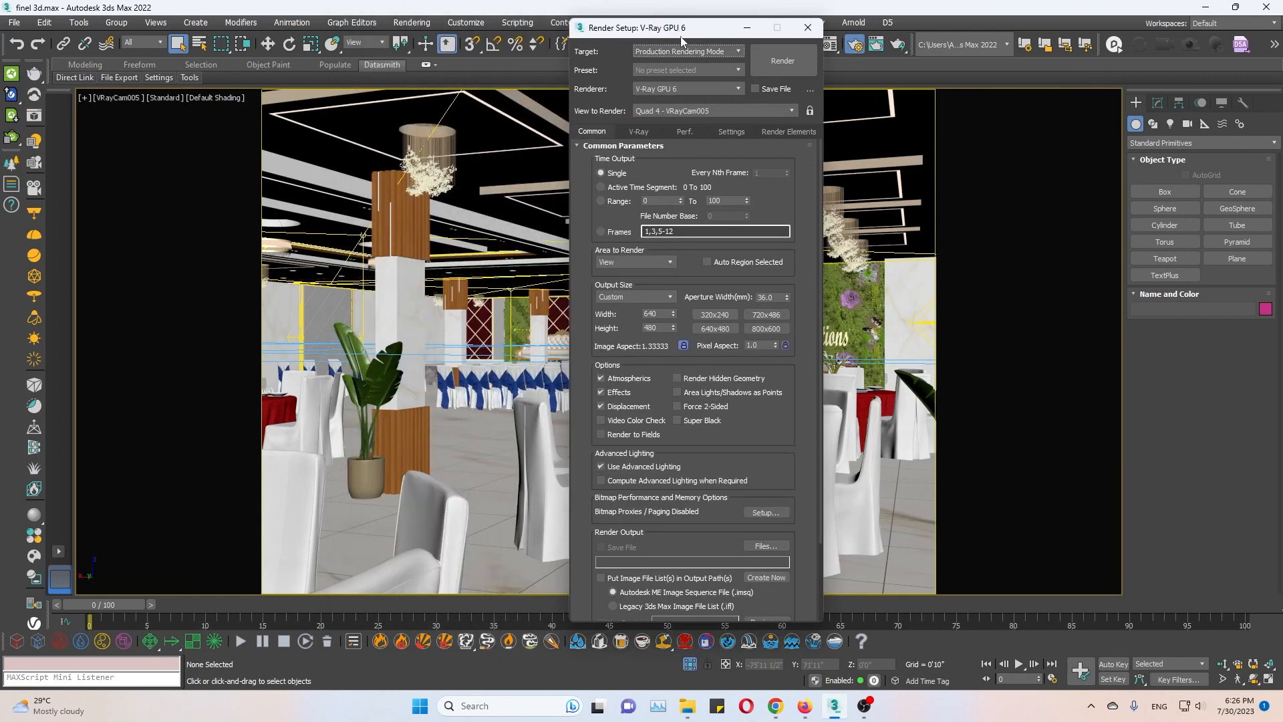
Try Scanline Renderer and Arnold as the production renderer, and return it to V-Ray GPU 6.
{"action": "left_click", "coordinate": [692, 87]}
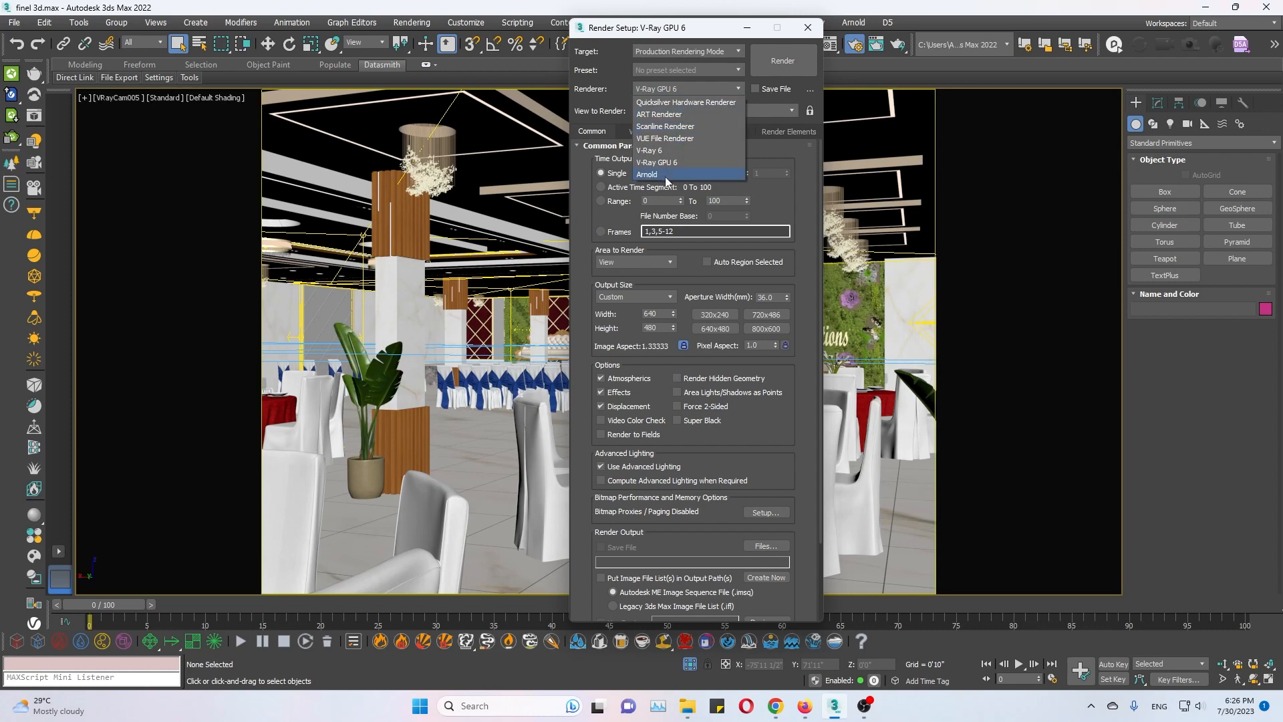
{"action": "left_click", "coordinate": [702, 127]}
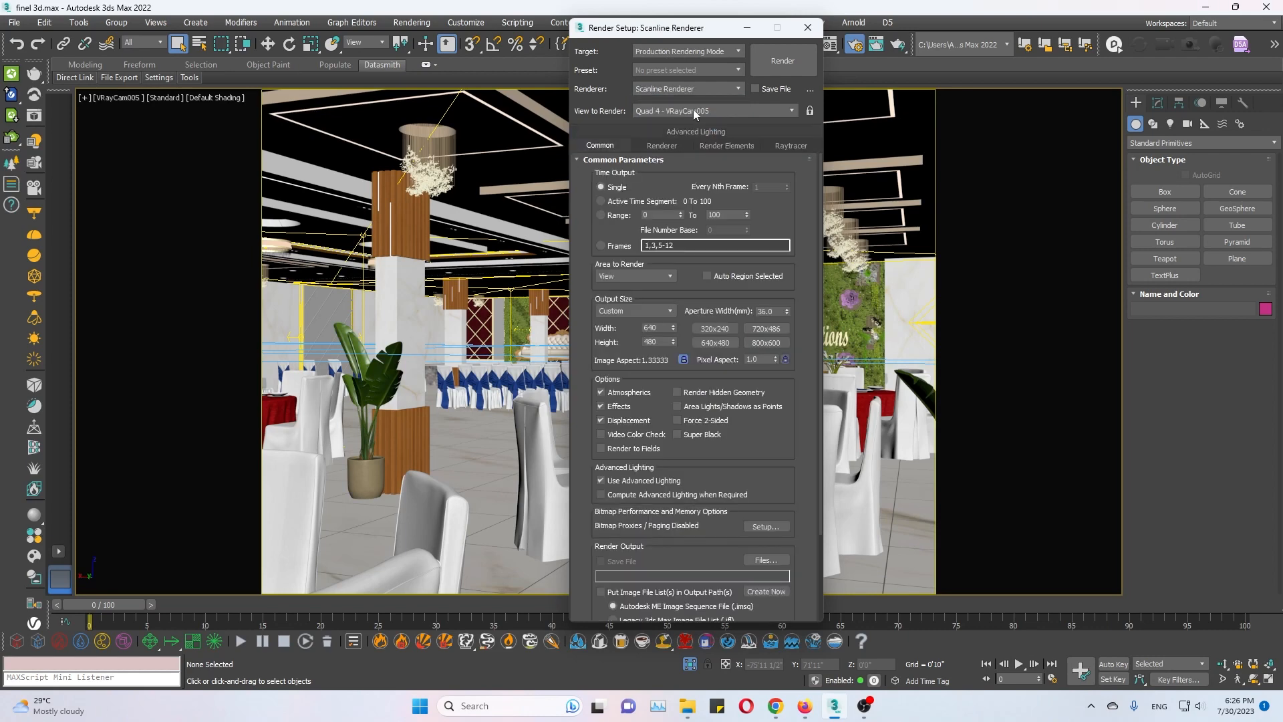
{"action": "left_click", "coordinate": [693, 89]}
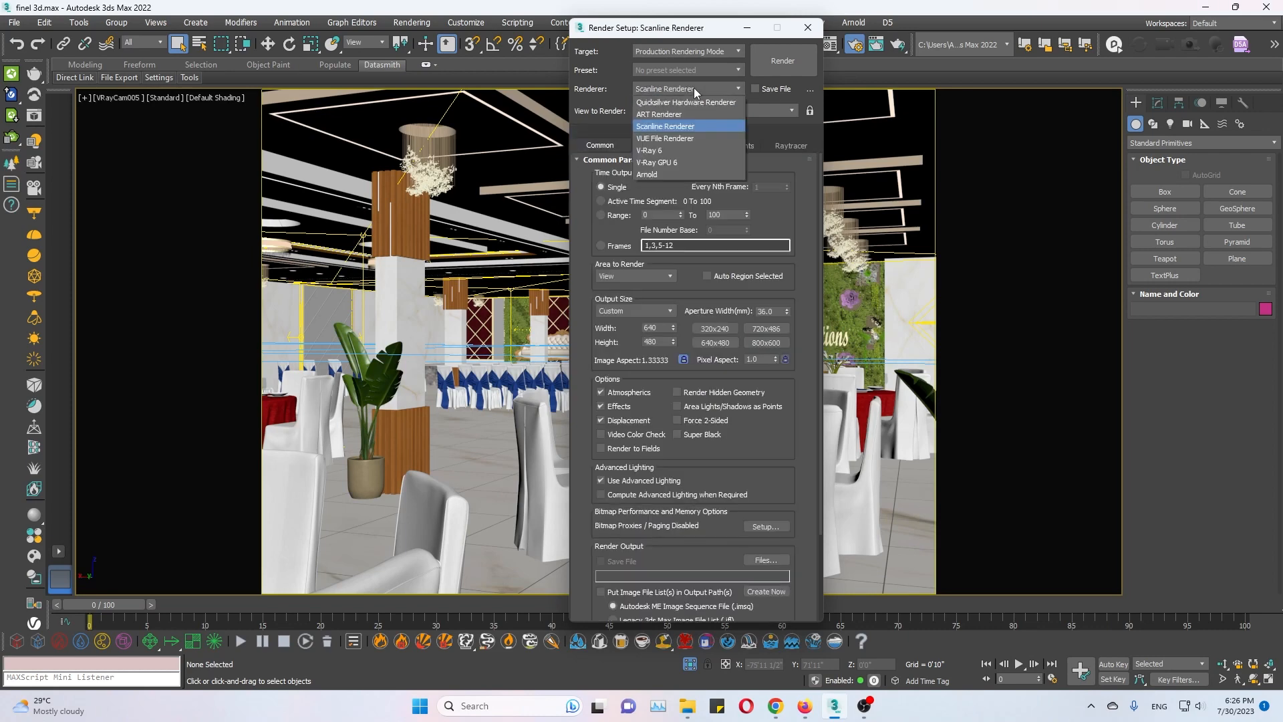
{"action": "left_click", "coordinate": [685, 172]}
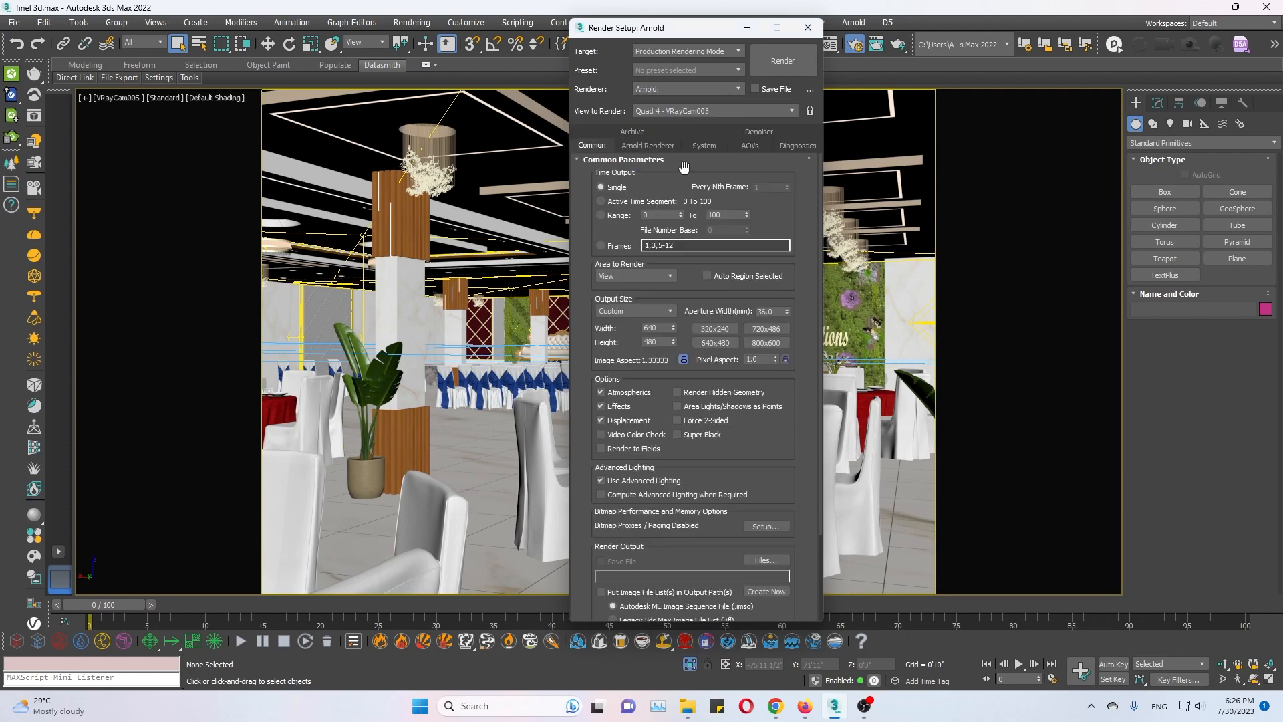
{"action": "left_click", "coordinate": [681, 87]}
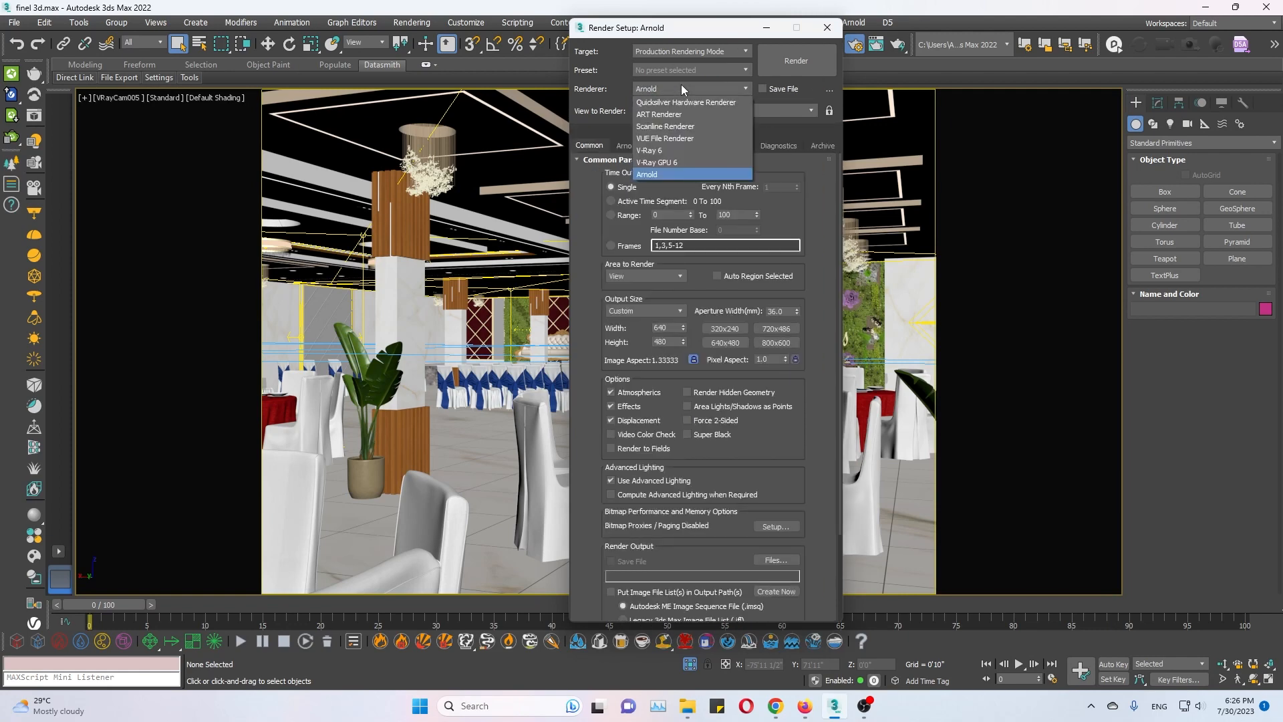
{"action": "left_click", "coordinate": [677, 162]}
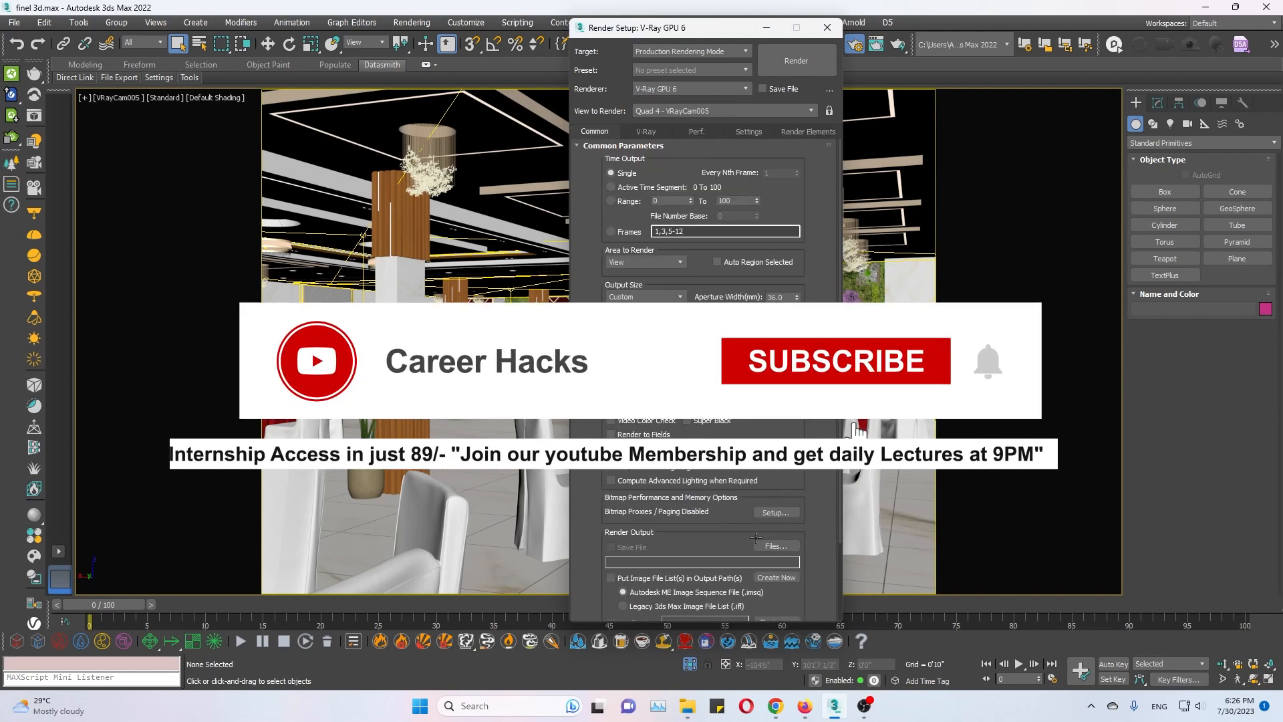
Examine the V-Ray GPU render elements, global switches and performance settings, including distributed rendering and the render device selection.
{"action": "scroll", "coordinate": [779, 426], "scroll_direction": "down", "scroll_amount": 1}
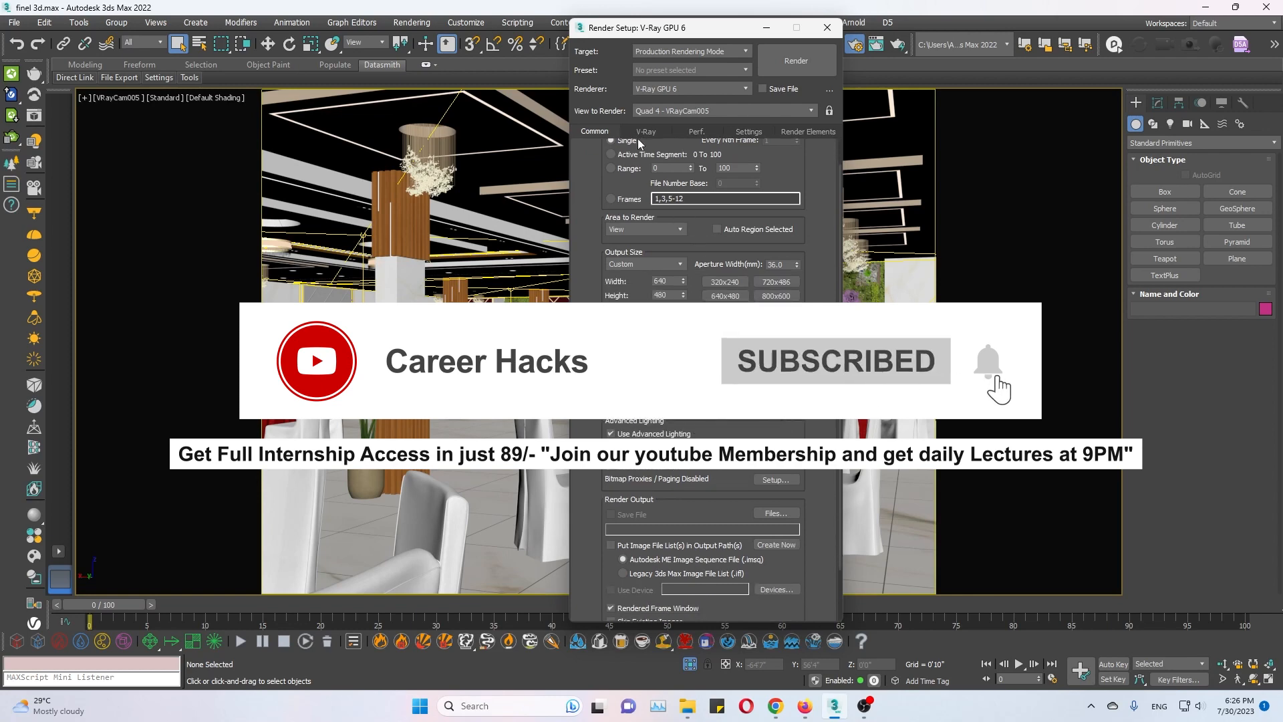
{"action": "left_click", "coordinate": [814, 130]}
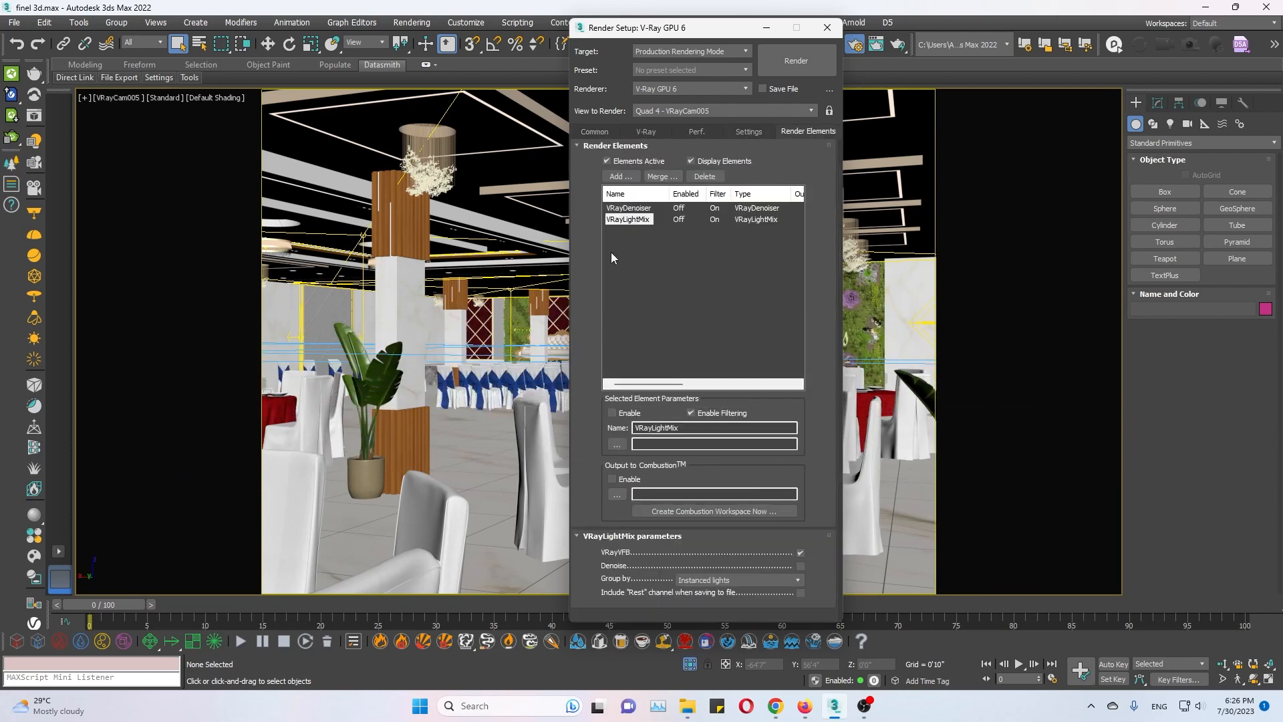
{"action": "left_click", "coordinate": [747, 131]}
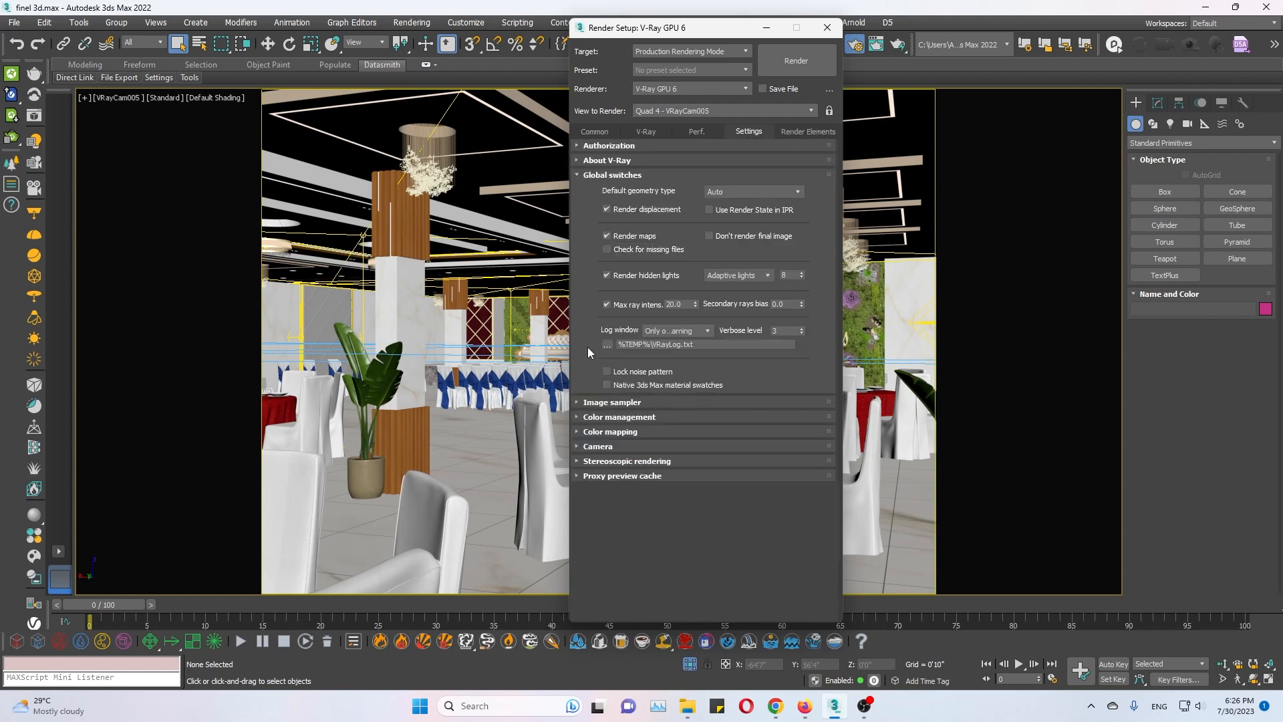
{"action": "left_click", "coordinate": [695, 132]}
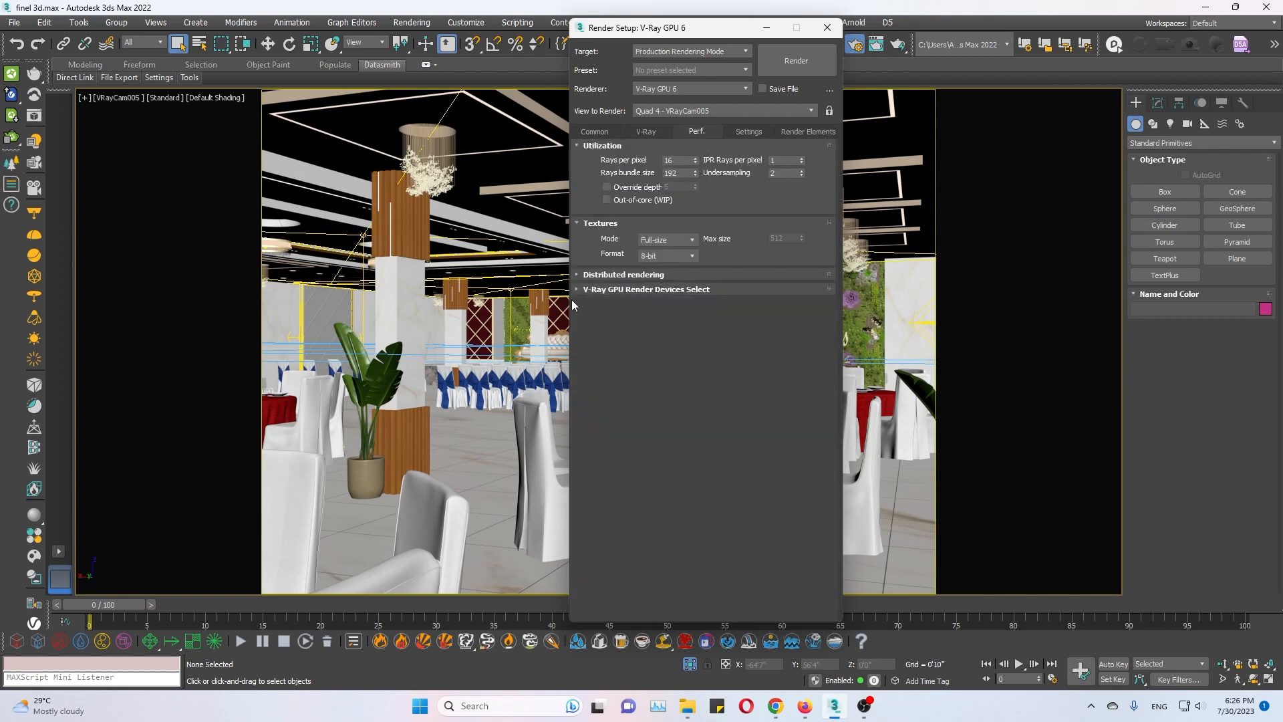
{"action": "left_click", "coordinate": [589, 275]}
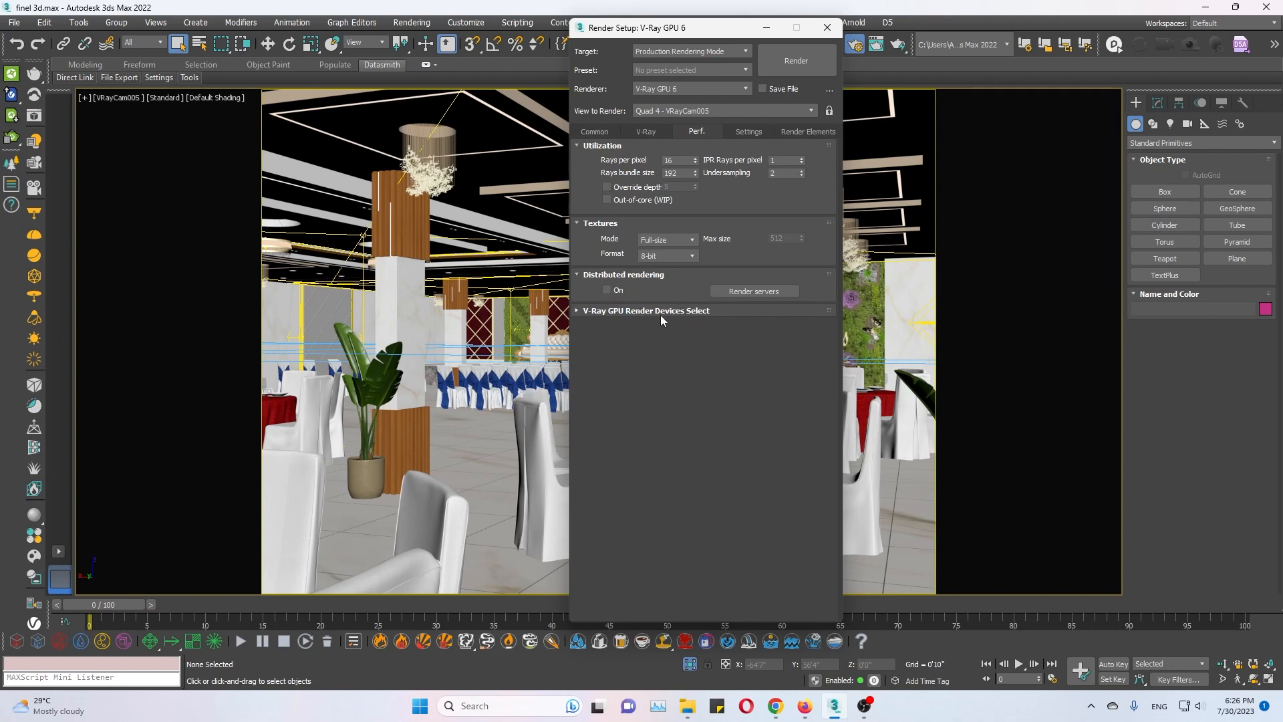
{"action": "left_click", "coordinate": [660, 313]}
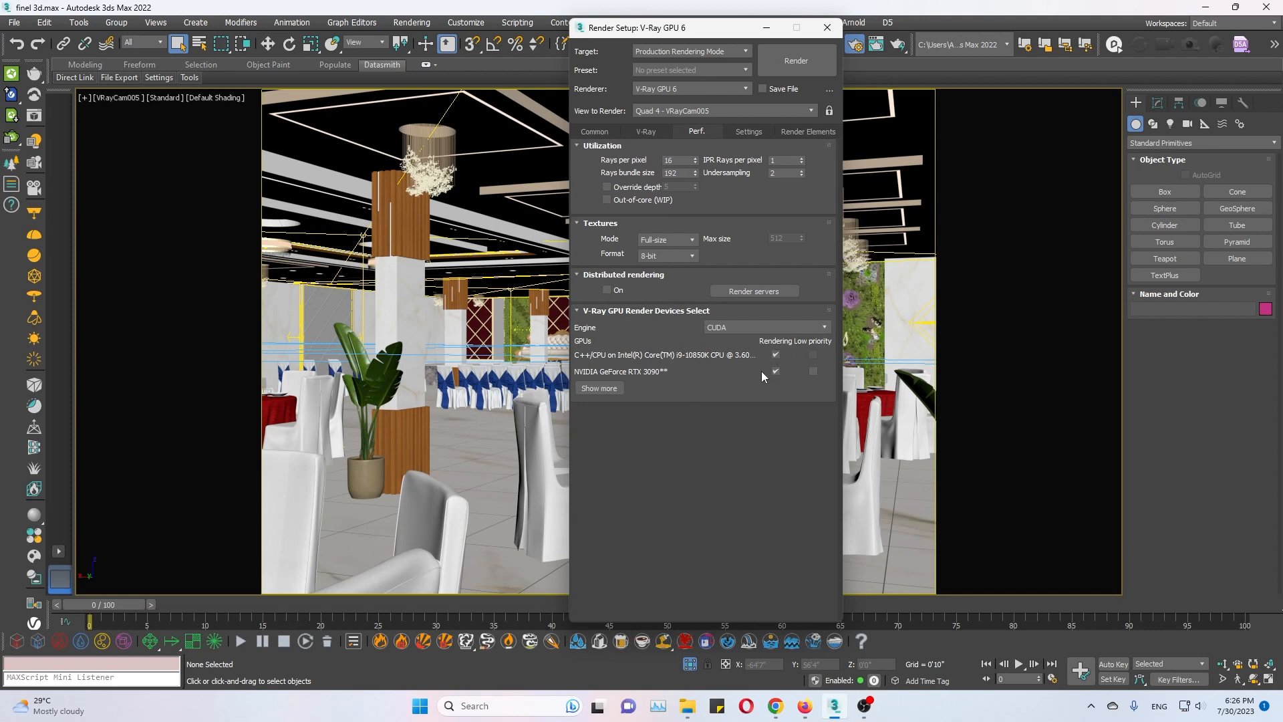
Examine the V-Ray render settings and light cache parameters, and return to the common render parameters.
{"action": "left_click", "coordinate": [634, 131]}
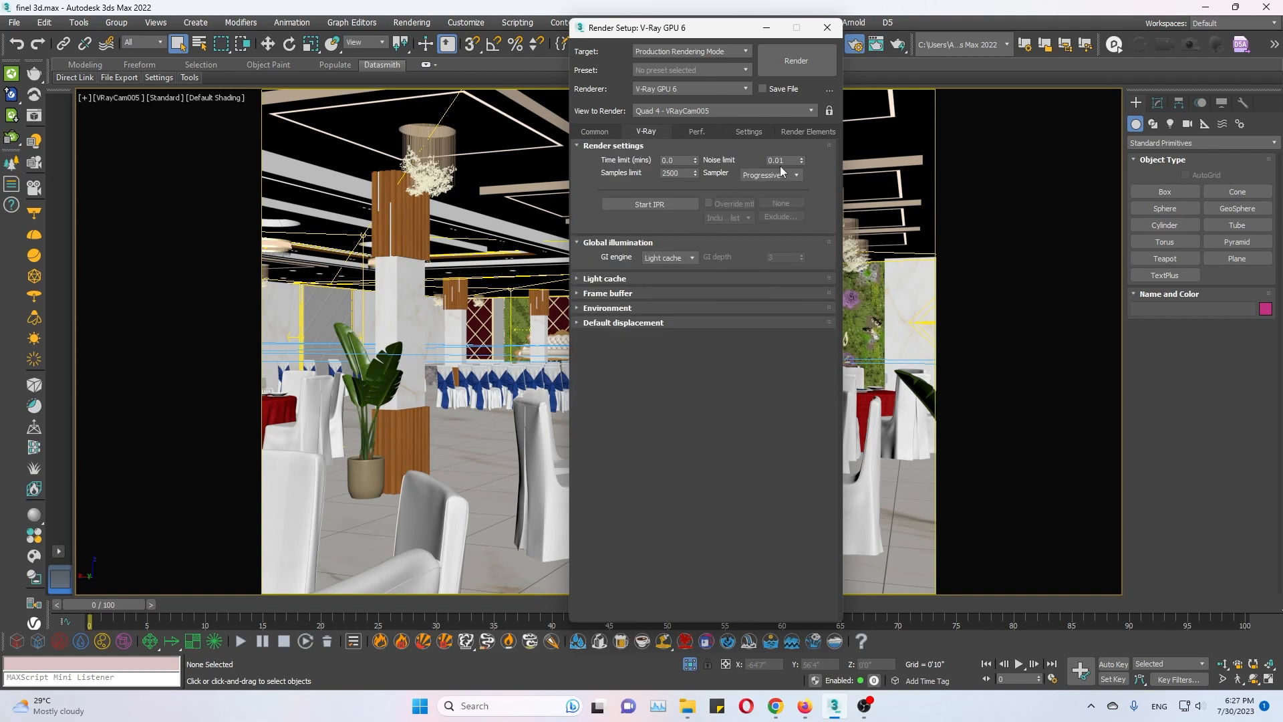
{"action": "left_click", "coordinate": [604, 279]}
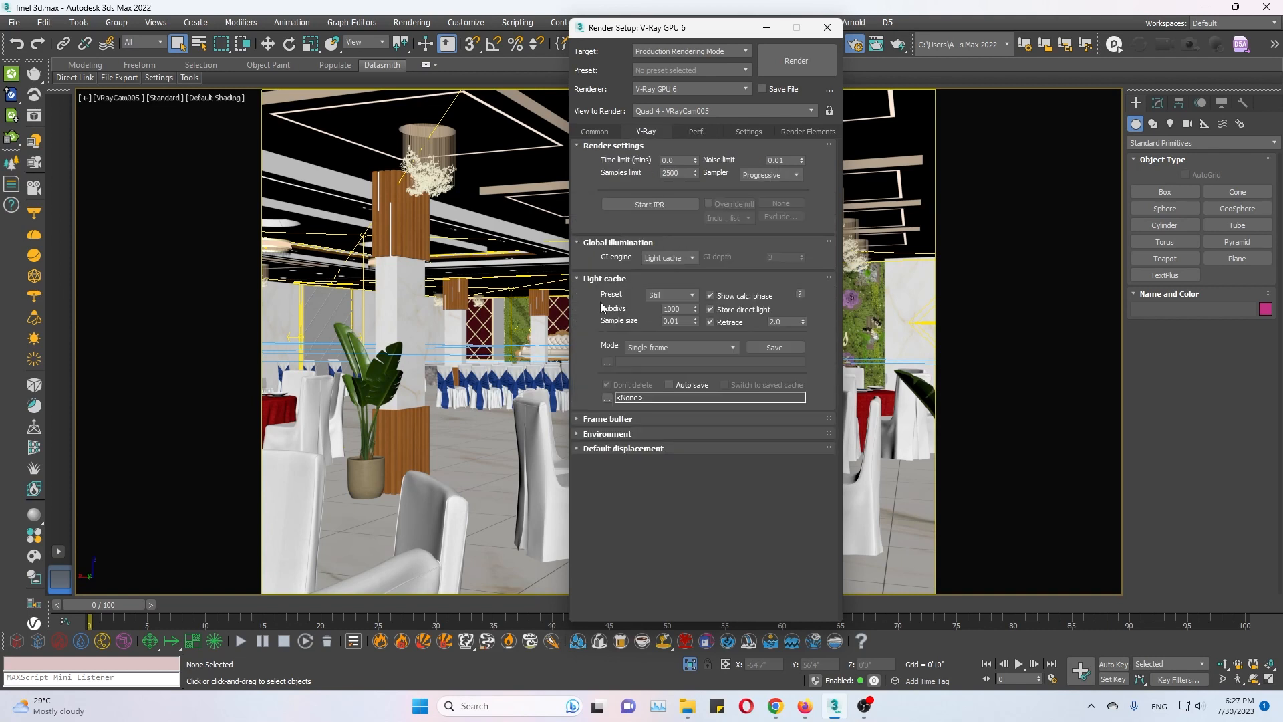
{"action": "left_click", "coordinate": [609, 279]}
{"action": "left_click", "coordinate": [604, 131]}
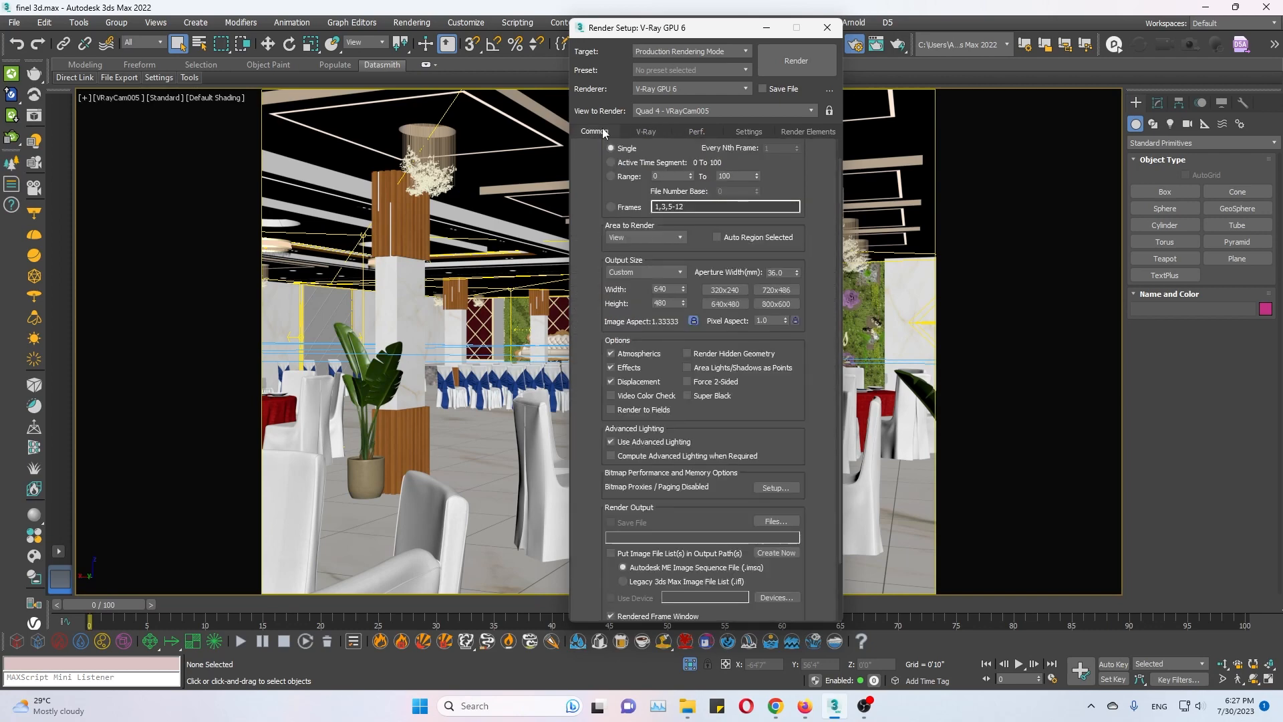
Open the V-Ray Frame Buffer and delete the first render in its history.
{"action": "scroll", "coordinate": [768, 420], "scroll_direction": "down", "scroll_amount": 2}
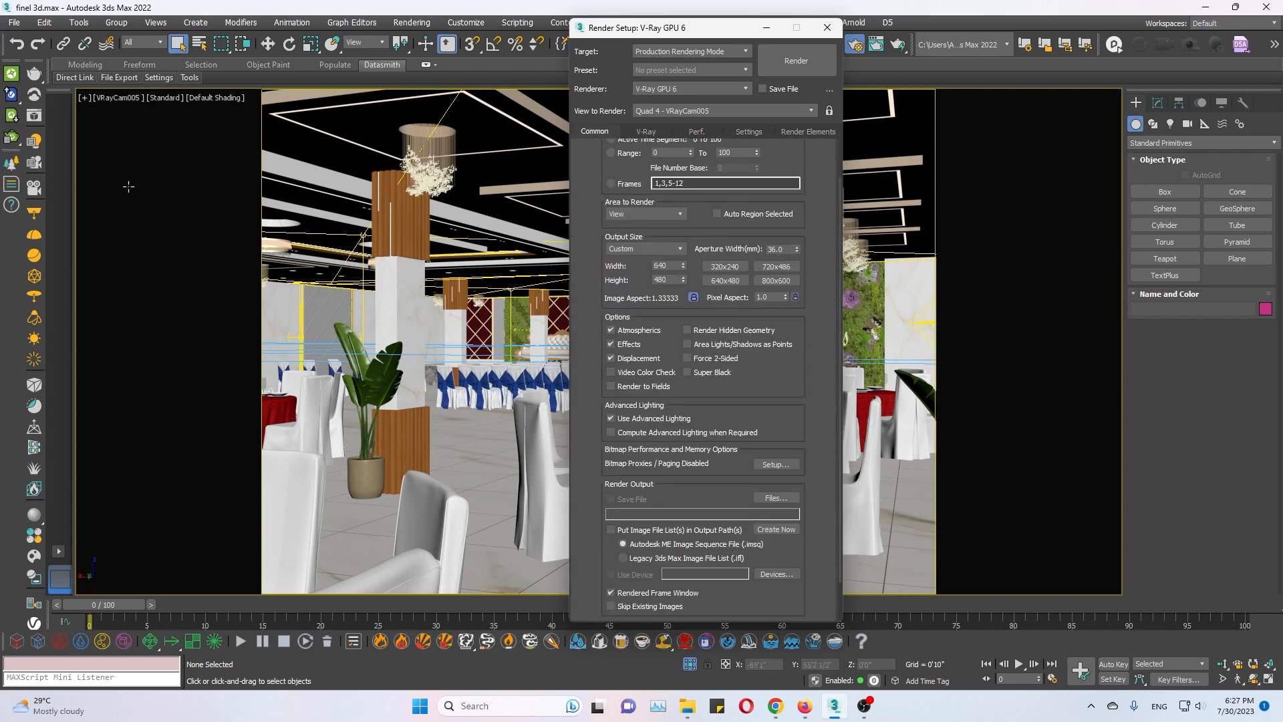
{"action": "left_click", "coordinate": [30, 117]}
{"action": "left_click_drag", "start_coordinate": [224, 78], "coordinate": [323, 73]}
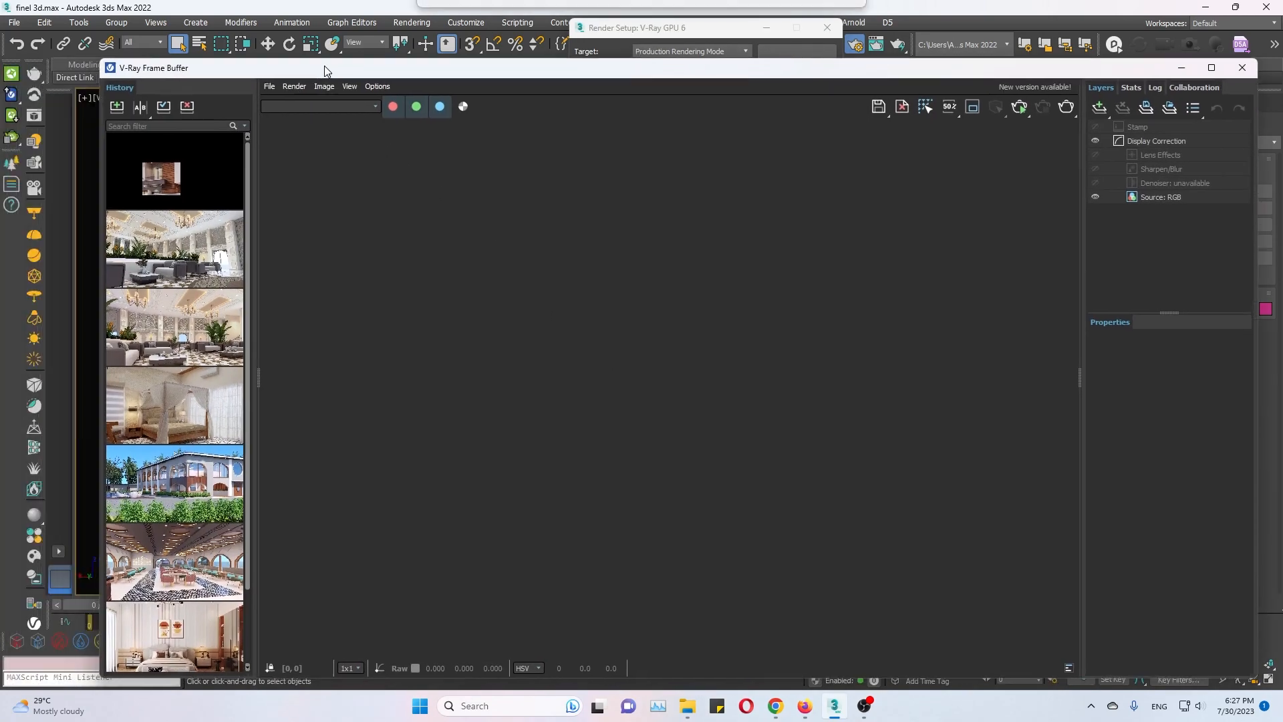
{"action": "right_click", "coordinate": [182, 168]}
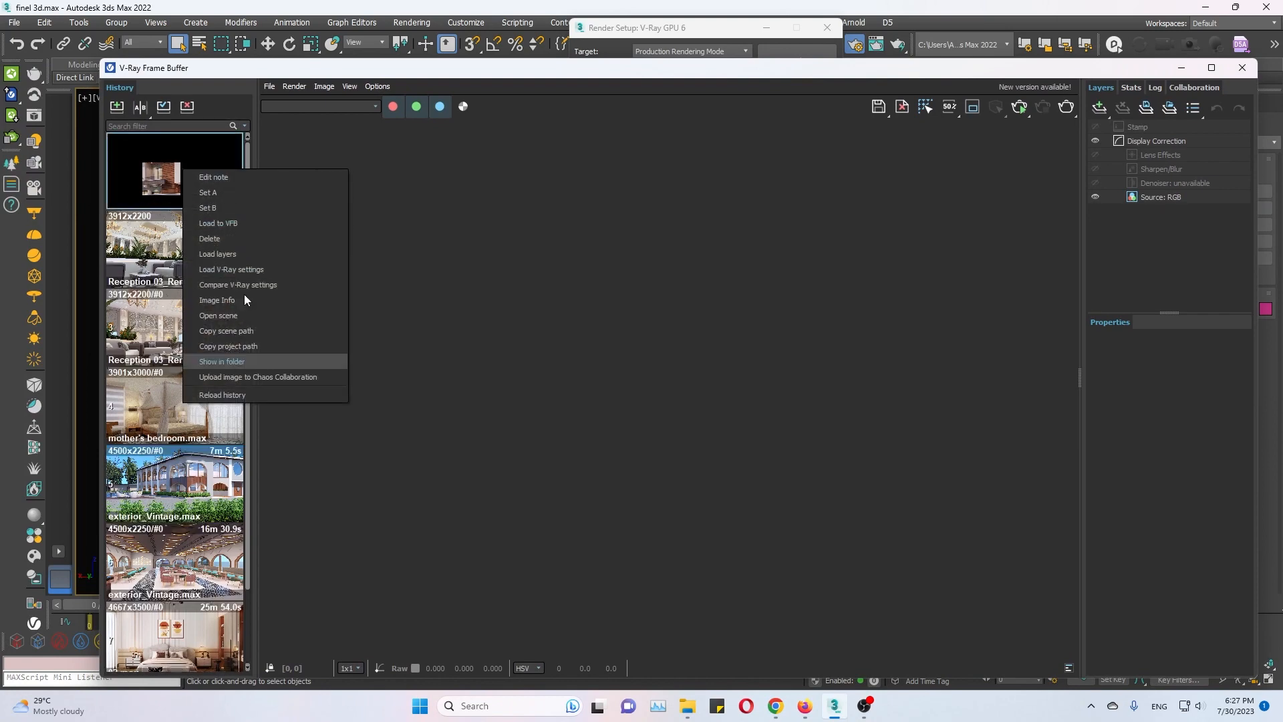
{"action": "left_click", "coordinate": [266, 237]}
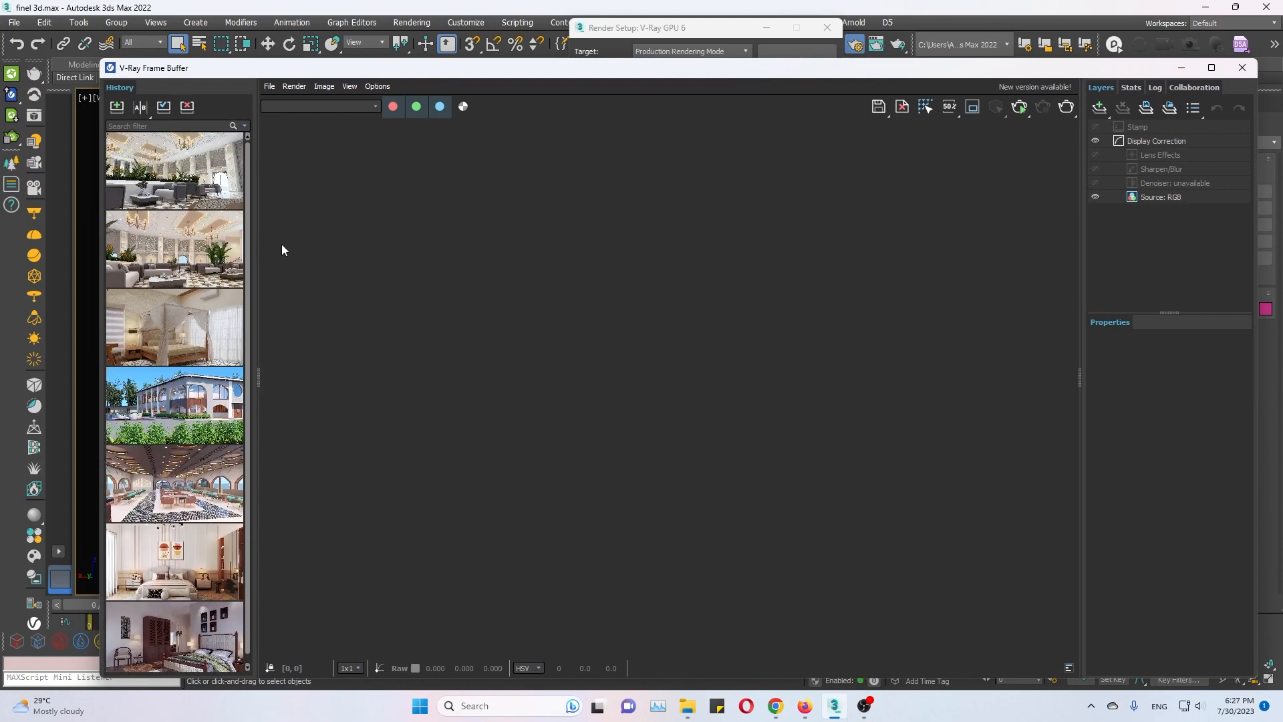
Run an interactive V-Ray GPU render of the VRayCam005 view in the frame buffer and stop it.
{"action": "left_click", "coordinate": [1018, 107]}
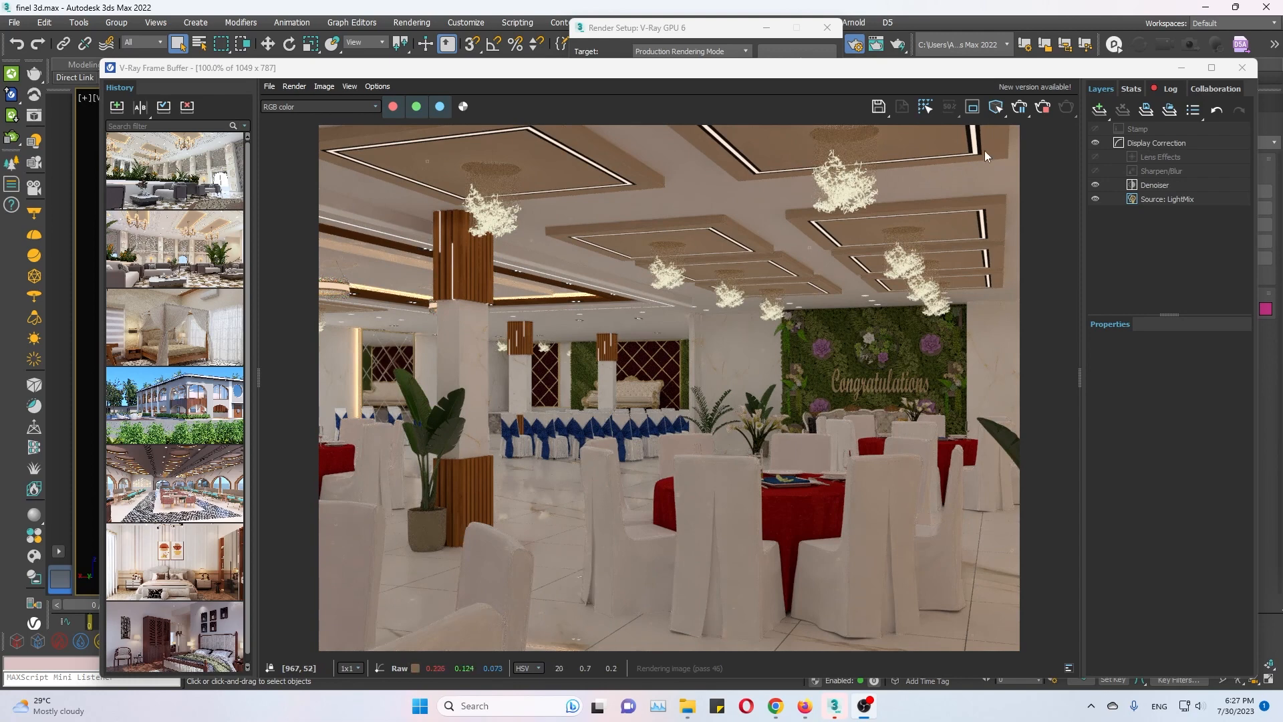
{"action": "left_click", "coordinate": [1042, 112]}
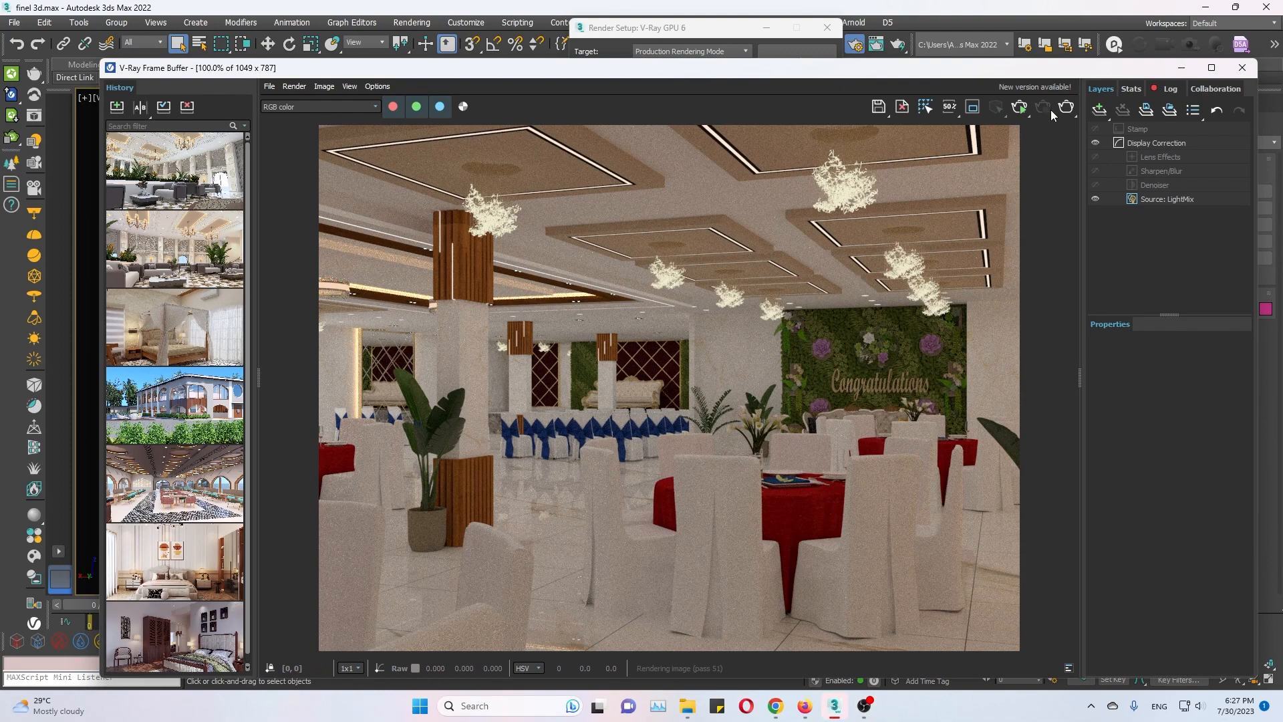
Examine the errors and warnings in the V-Ray render log, and close the frame buffer and Render Setup.
{"action": "left_click", "coordinate": [1166, 89]}
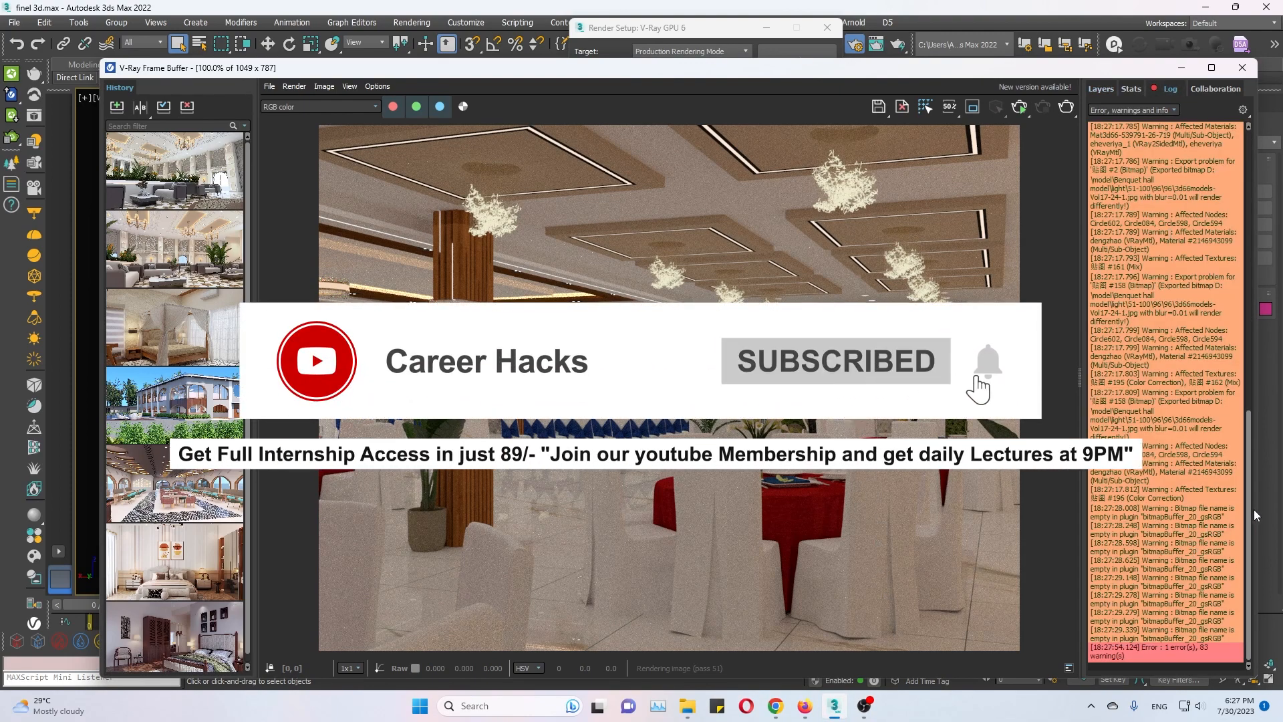
{"action": "left_click_drag", "start_coordinate": [1249, 471], "coordinate": [1259, 174]}
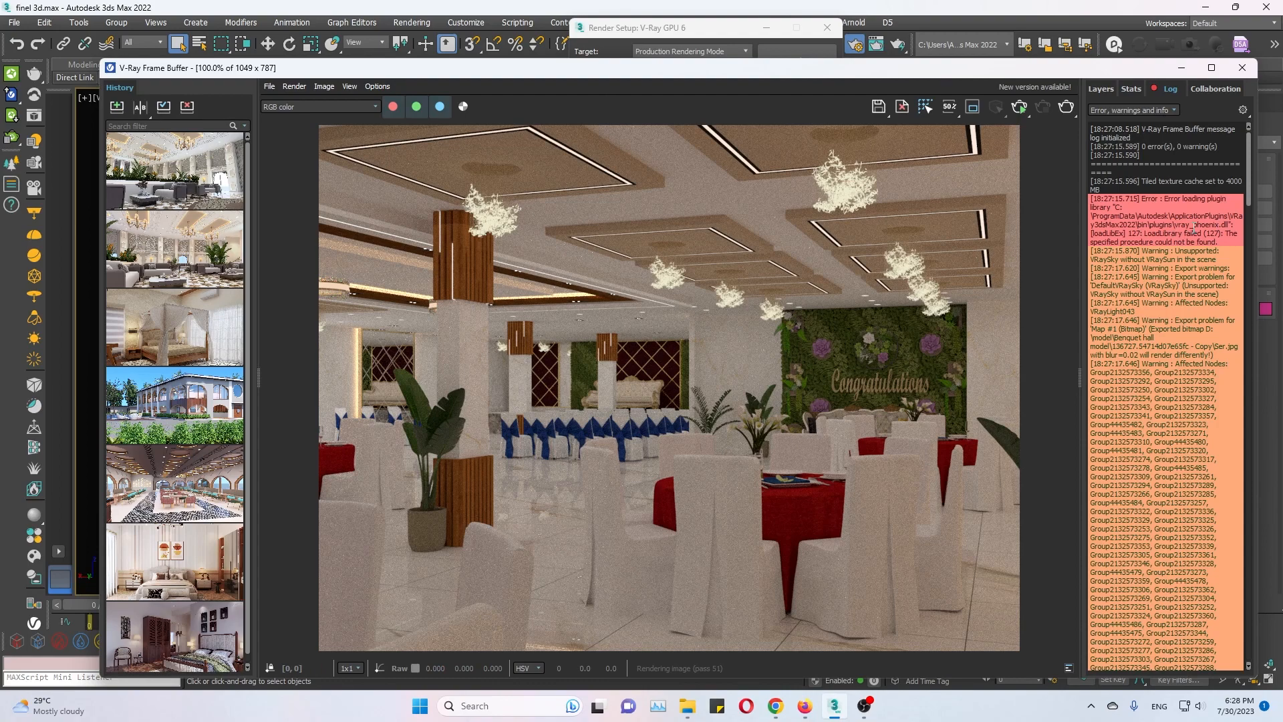
{"action": "left_click_drag", "start_coordinate": [1142, 234], "coordinate": [1213, 243]}
{"action": "left_click_drag", "start_coordinate": [1255, 197], "coordinate": [1254, 344]}
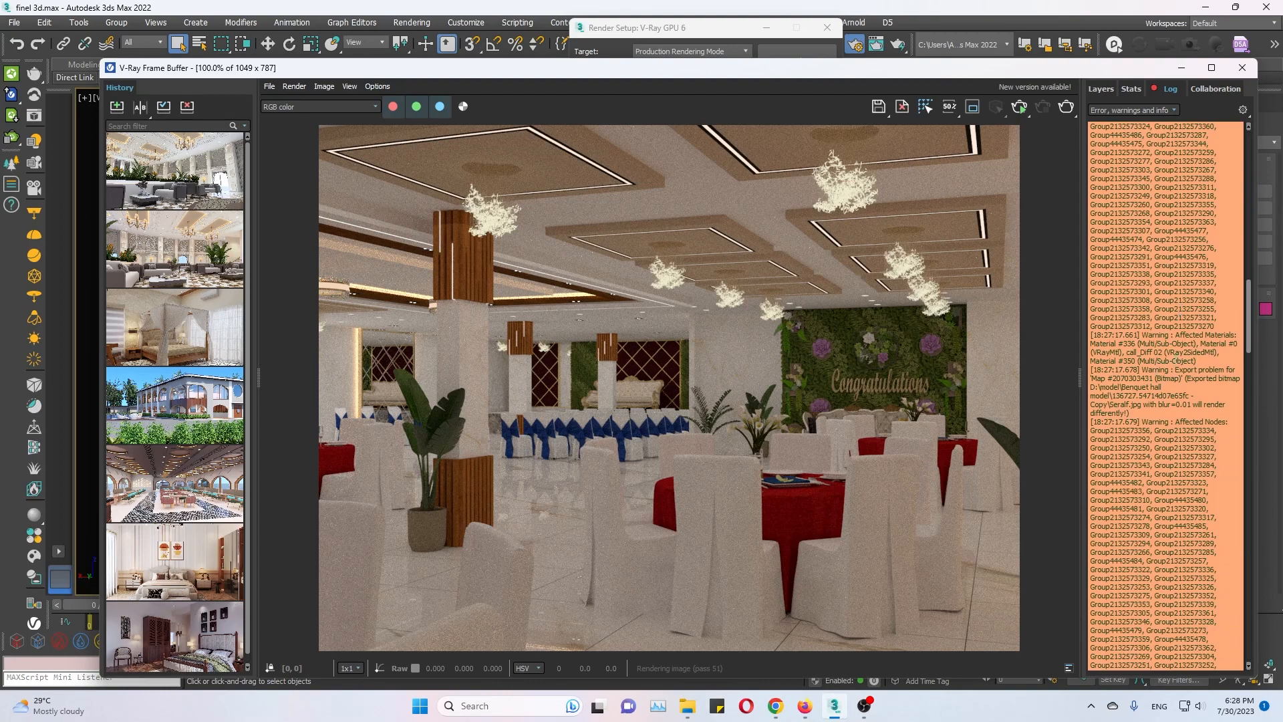
{"action": "left_click_drag", "start_coordinate": [1249, 302], "coordinate": [1261, 665]}
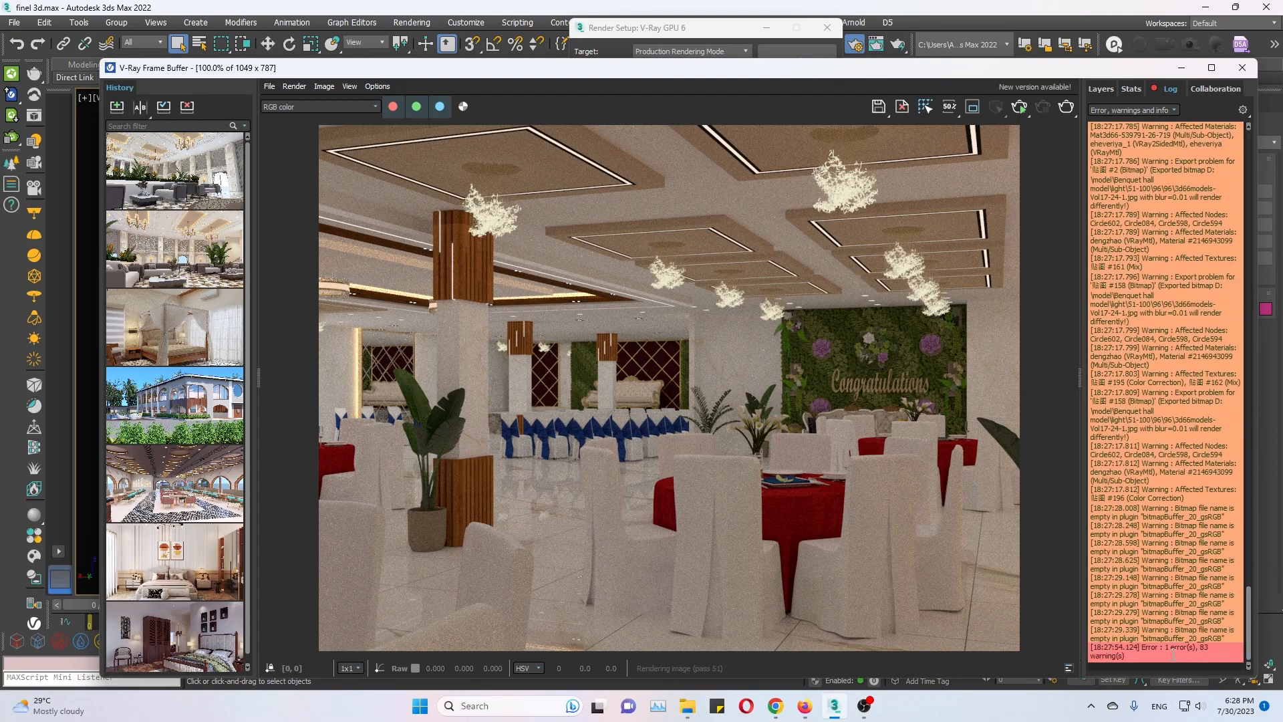
{"action": "left_click_drag", "start_coordinate": [1106, 651], "coordinate": [1129, 655]}
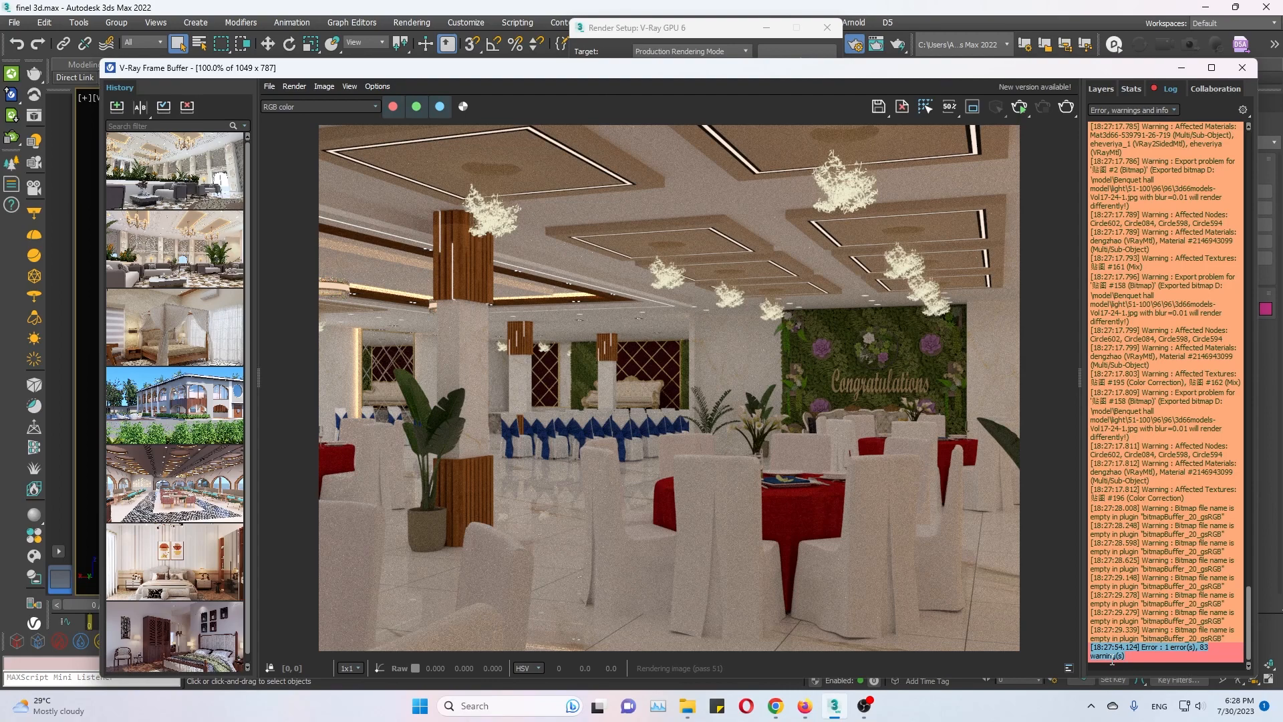
{"action": "left_click_drag", "start_coordinate": [1244, 619], "coordinate": [1276, 137]}
{"action": "left_click_drag", "start_coordinate": [1153, 283], "coordinate": [1193, 417]}
{"action": "left_click", "coordinate": [1194, 420]}
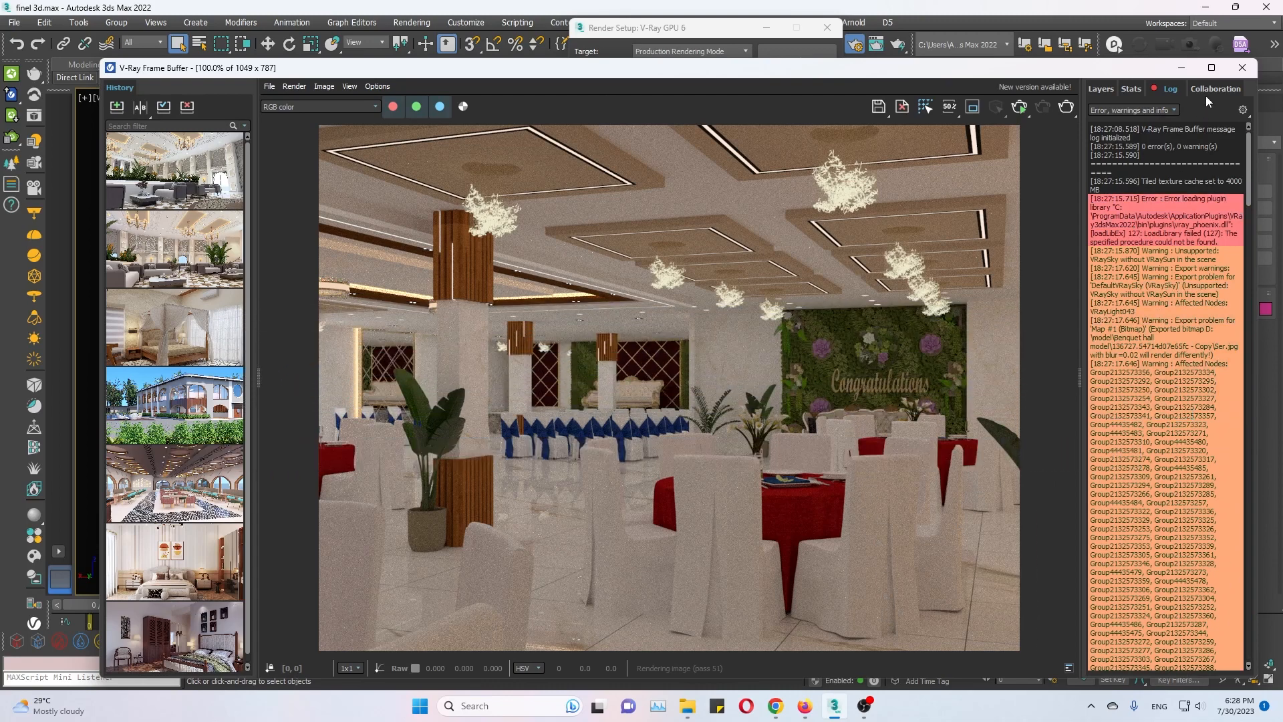
{"action": "left_click", "coordinate": [1242, 68]}
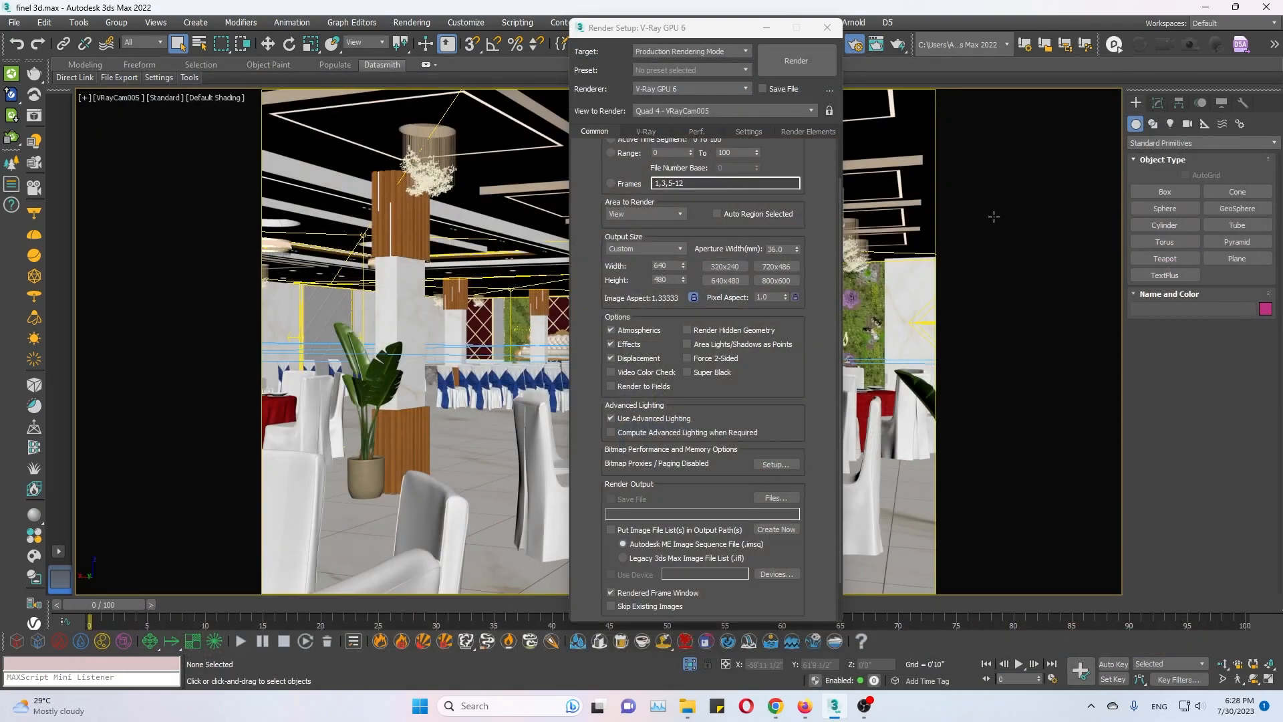
{"action": "left_click", "coordinate": [828, 32]}
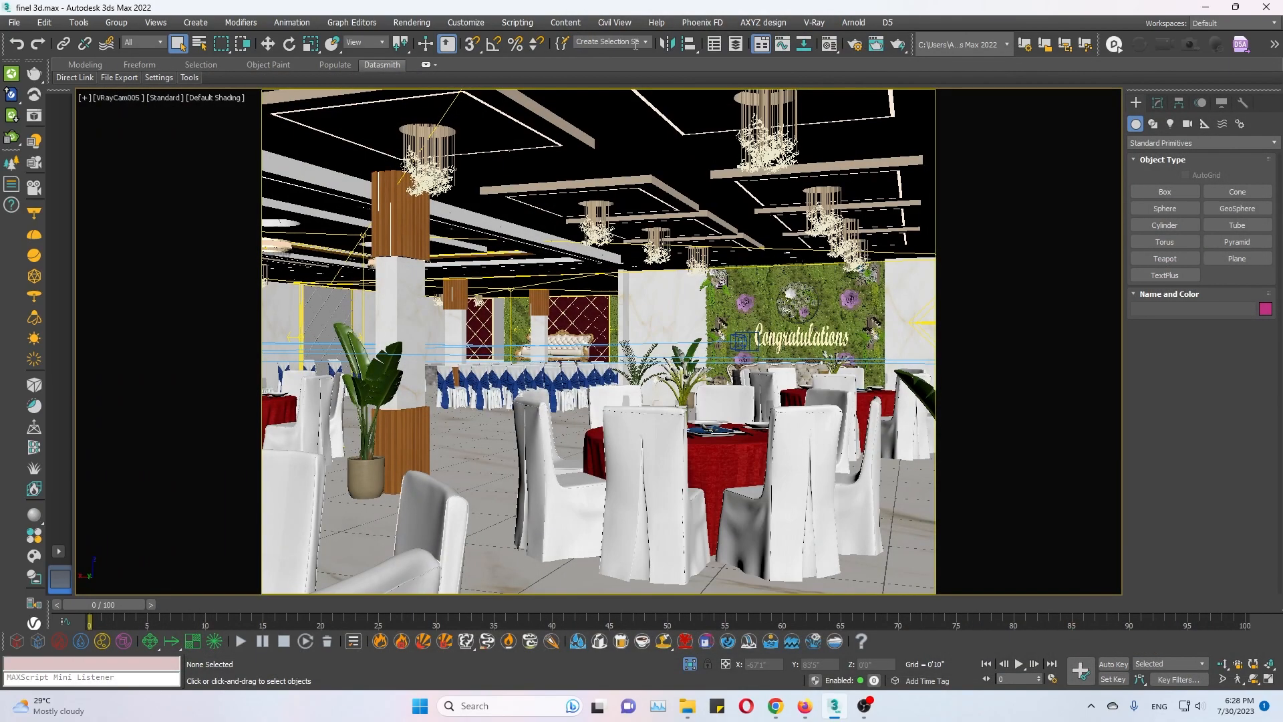
Run the removeMissingPlugins017.ms script on the scene and accept its warning.
{"action": "left_click", "coordinate": [517, 22]}
{"action": "left_click", "coordinate": [541, 190]}
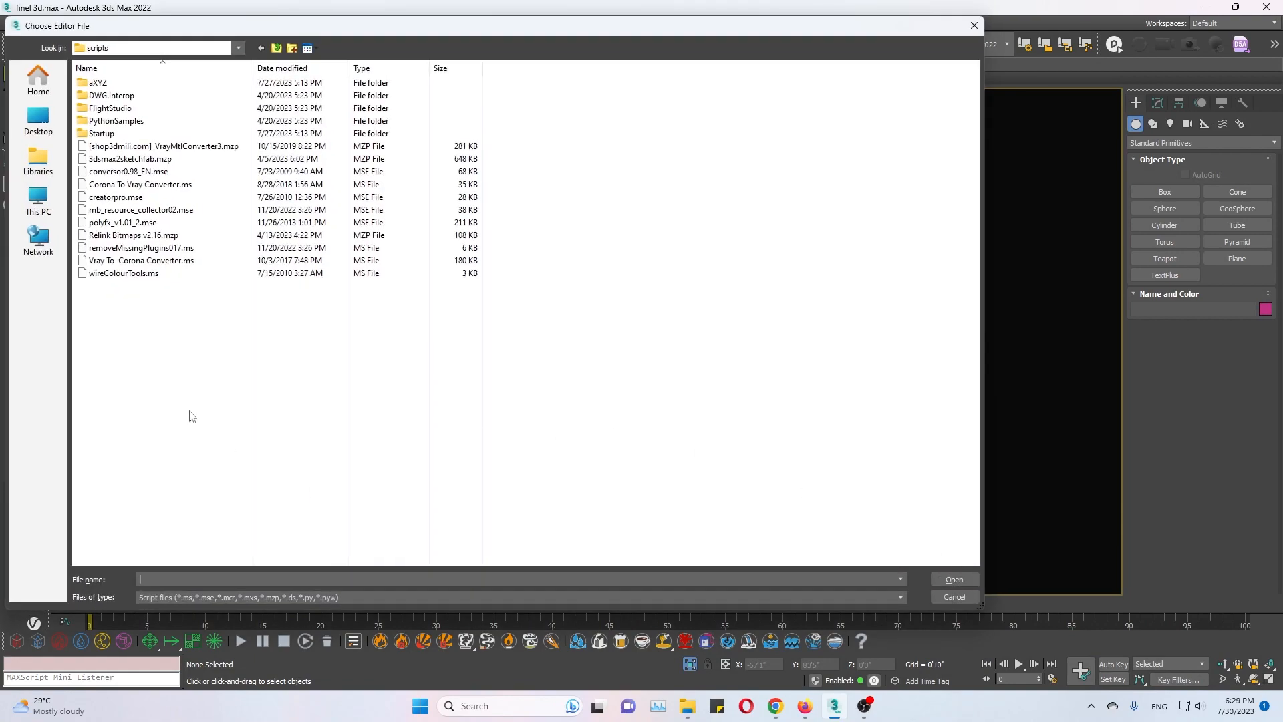
{"action": "double_click", "coordinate": [170, 248]}
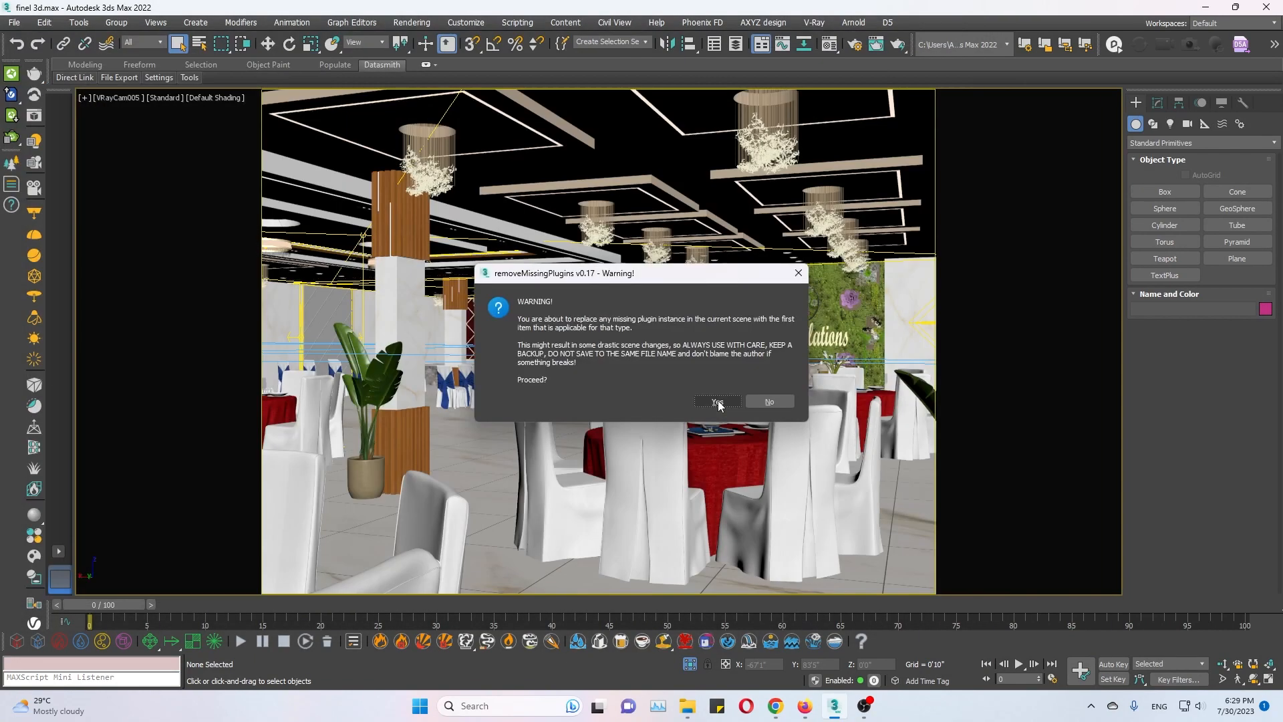
{"action": "left_click", "coordinate": [716, 402]}
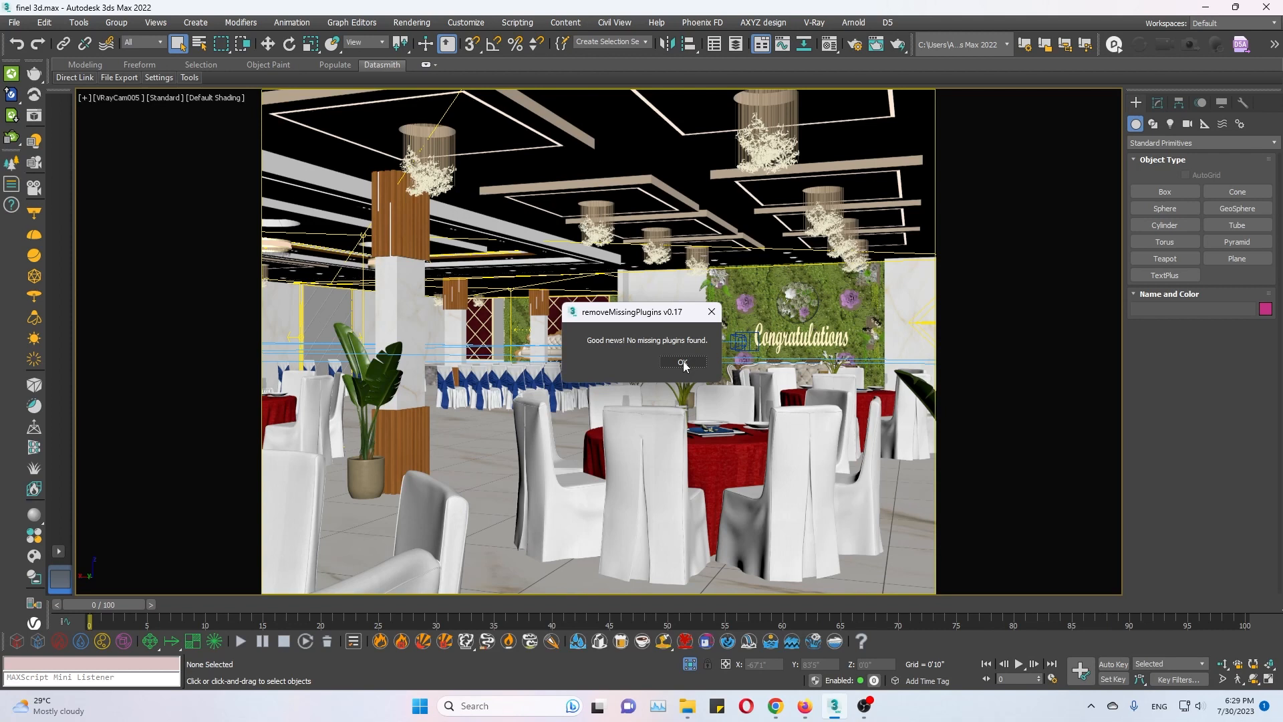
{"action": "left_click", "coordinate": [683, 364]}
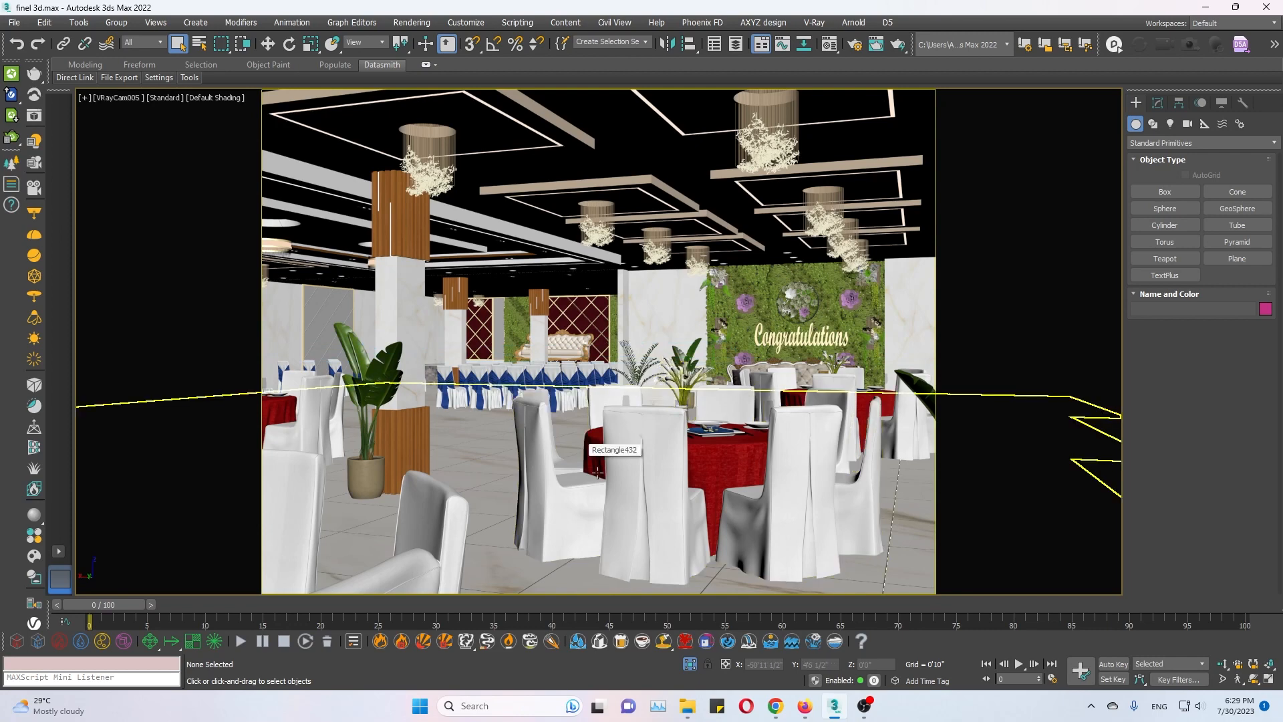
Find scene objects by name with "pho" and select the Phoenix Palm 001_002 object.
{"action": "key", "text": "ctrl+a"}
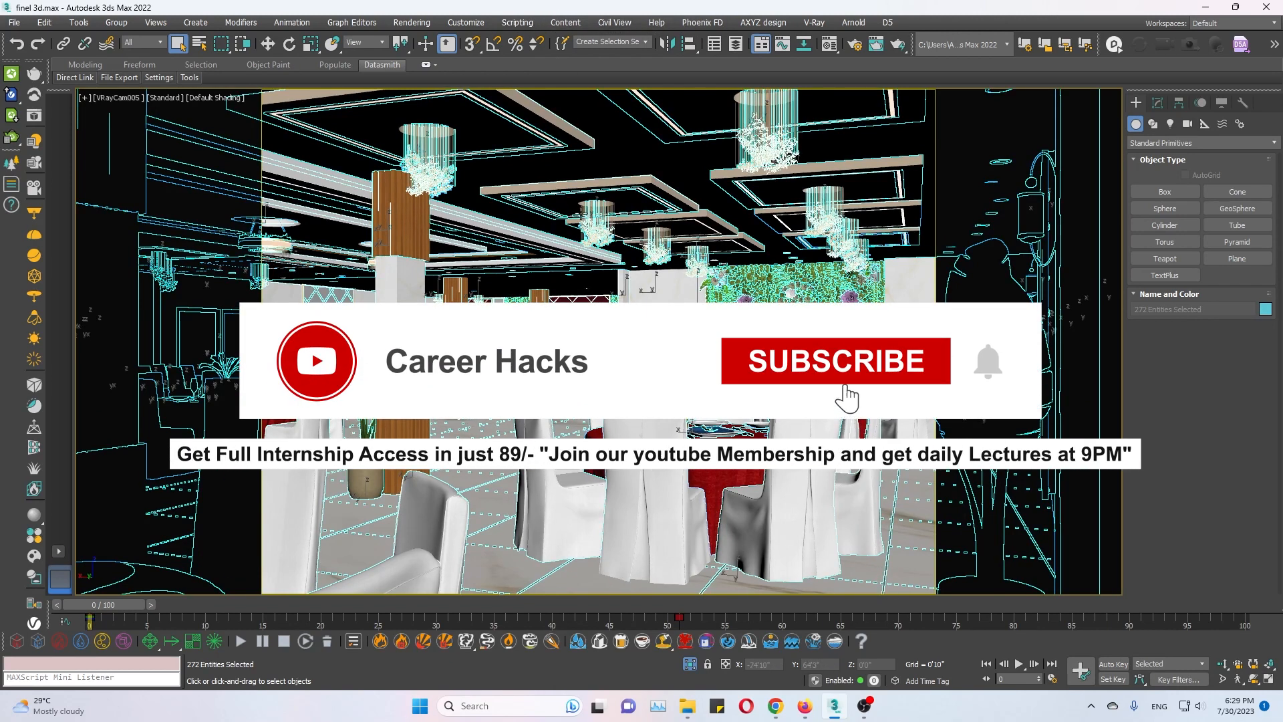
{"action": "left_click", "coordinate": [590, 157]}
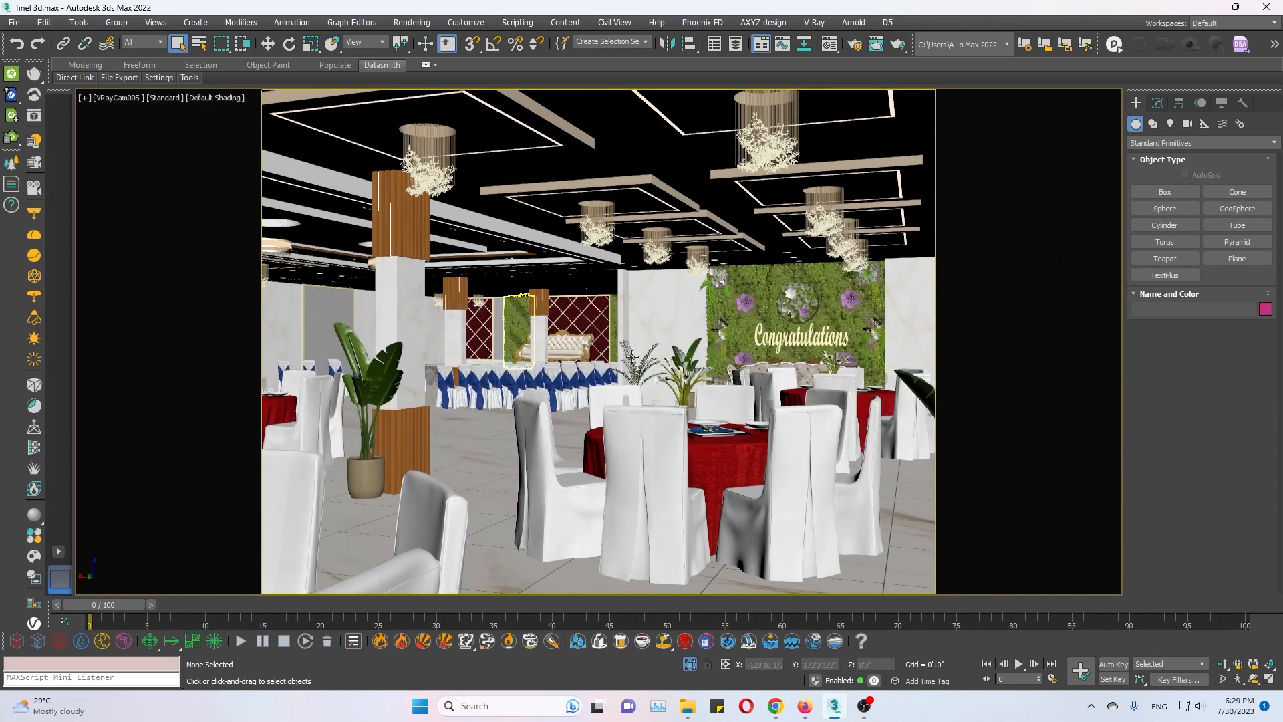
{"action": "key", "text": "h"}
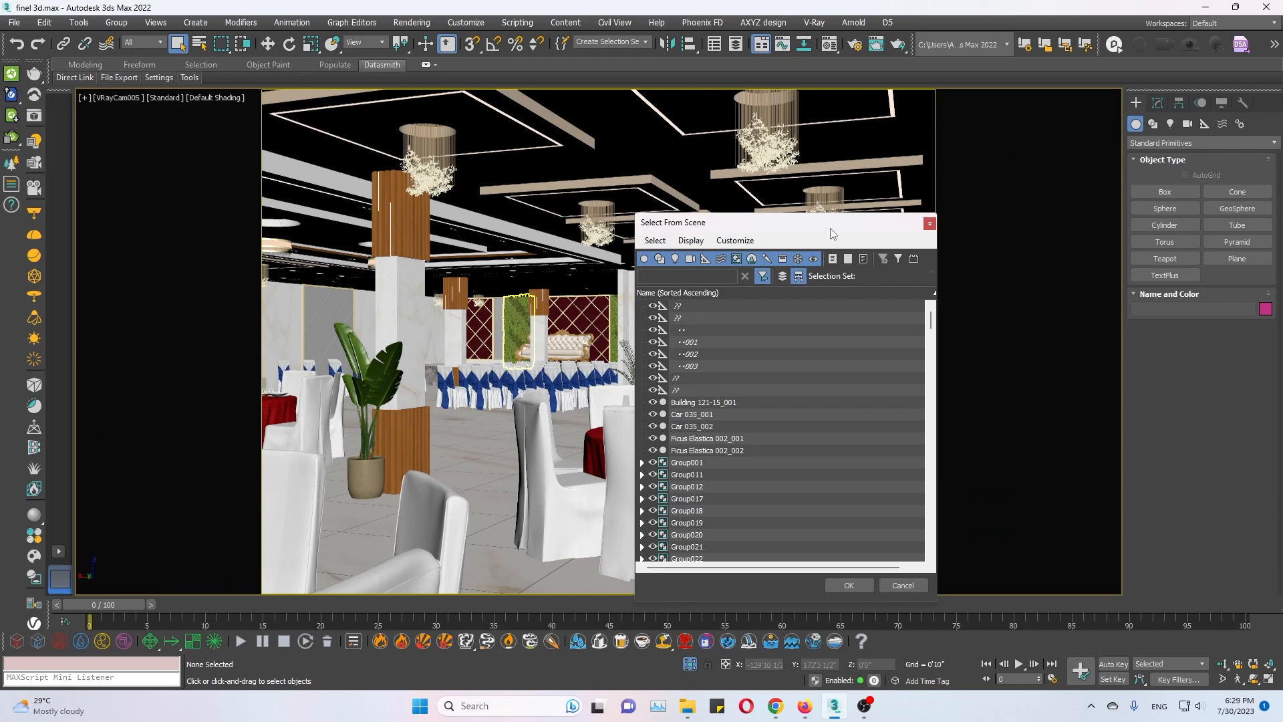
{"action": "left_click_drag", "start_coordinate": [830, 229], "coordinate": [696, 195]}
{"action": "left_click_drag", "start_coordinate": [570, 366], "coordinate": [595, 288]}
{"action": "left_click", "coordinate": [625, 353]}
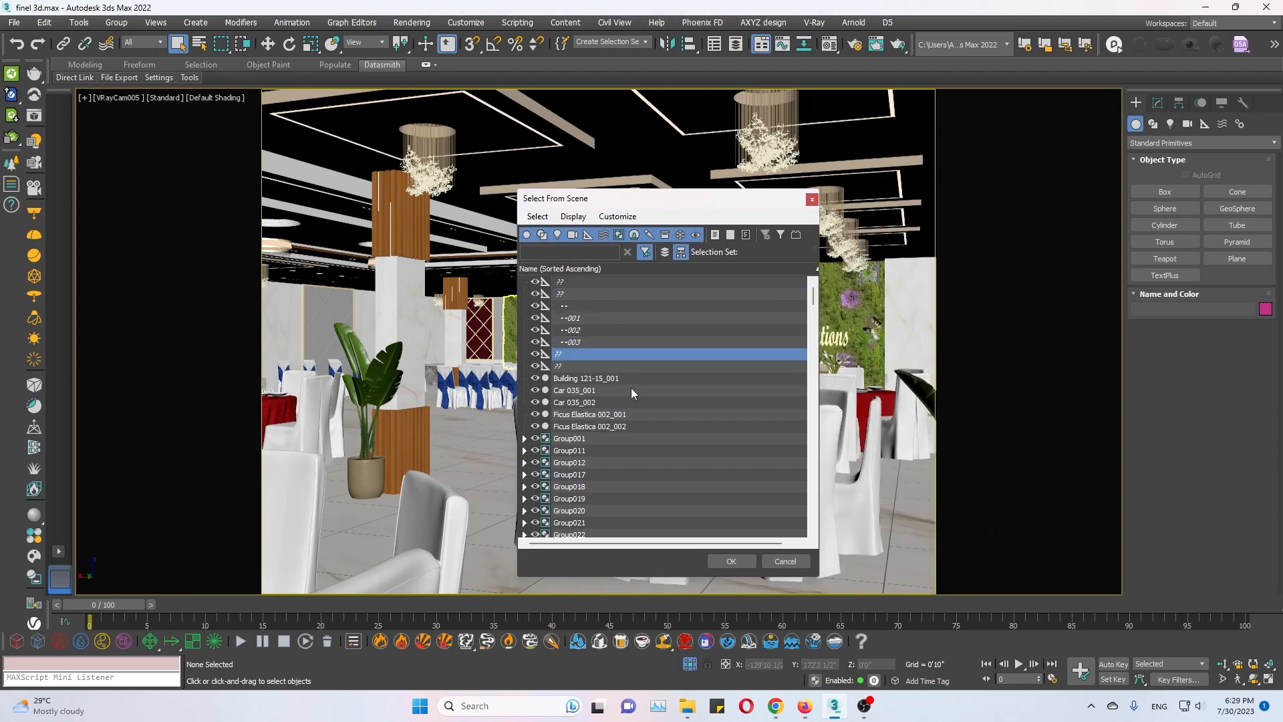
{"action": "type", "text": "pho"}
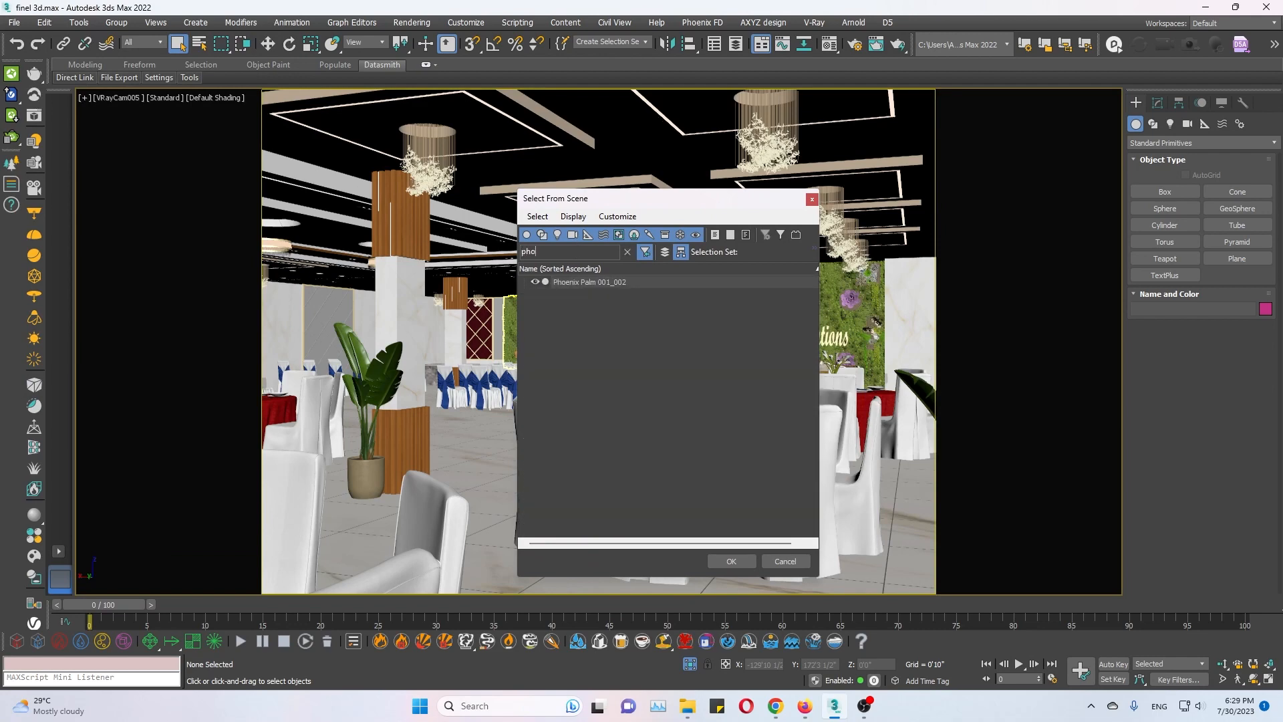
{"action": "left_click", "coordinate": [630, 282]}
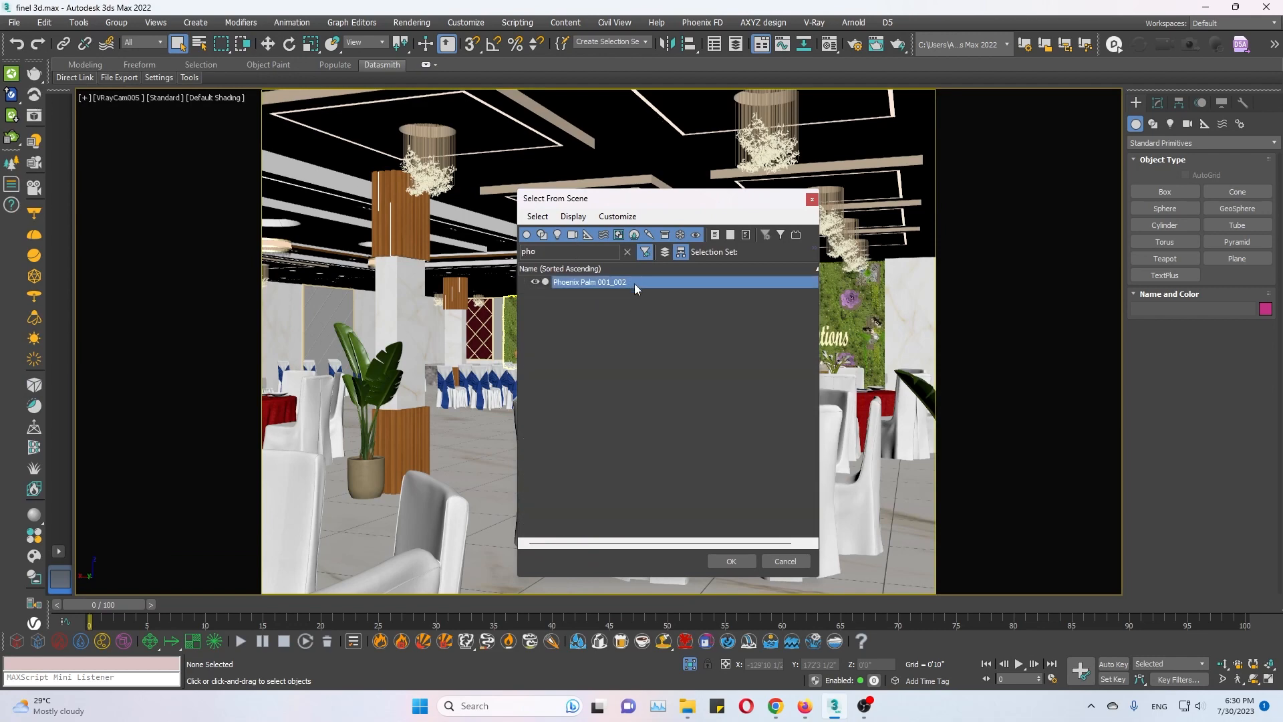
{"action": "left_click", "coordinate": [731, 562]}
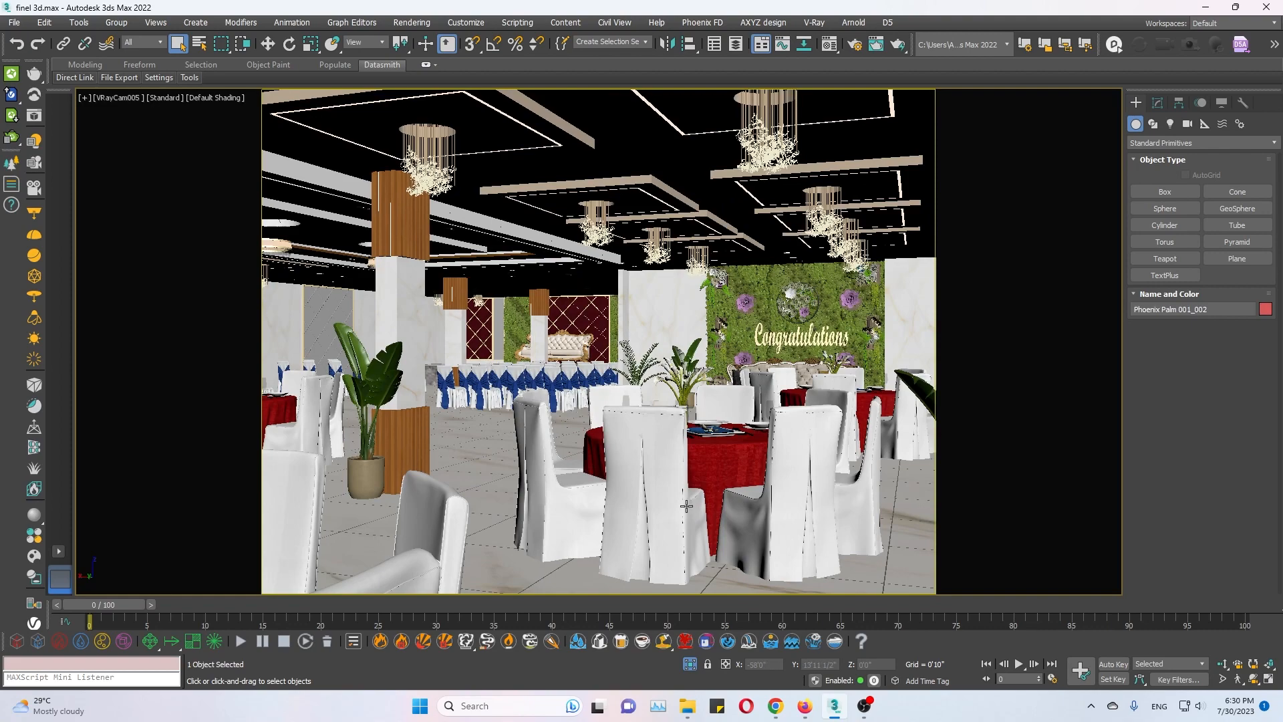
Frame the palm in the Perspective view and convert its V-Ray proxy to an Editable Poly, with the preview type on show whole mesh.
{"action": "key", "text": "p"}
{"action": "key", "text": "z"}
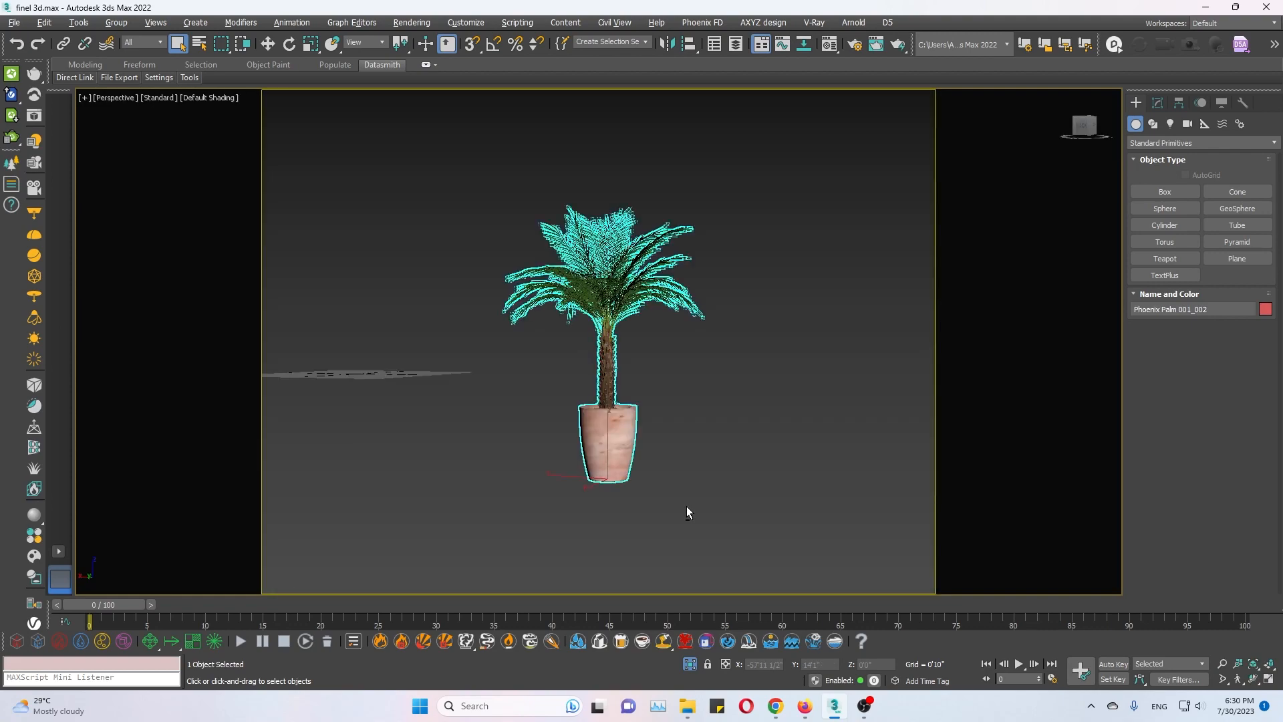
{"action": "key", "text": "ctrl+r"}
{"action": "left_click_drag", "start_coordinate": [613, 352], "coordinate": [569, 406]}
{"action": "key", "text": "Escape"}
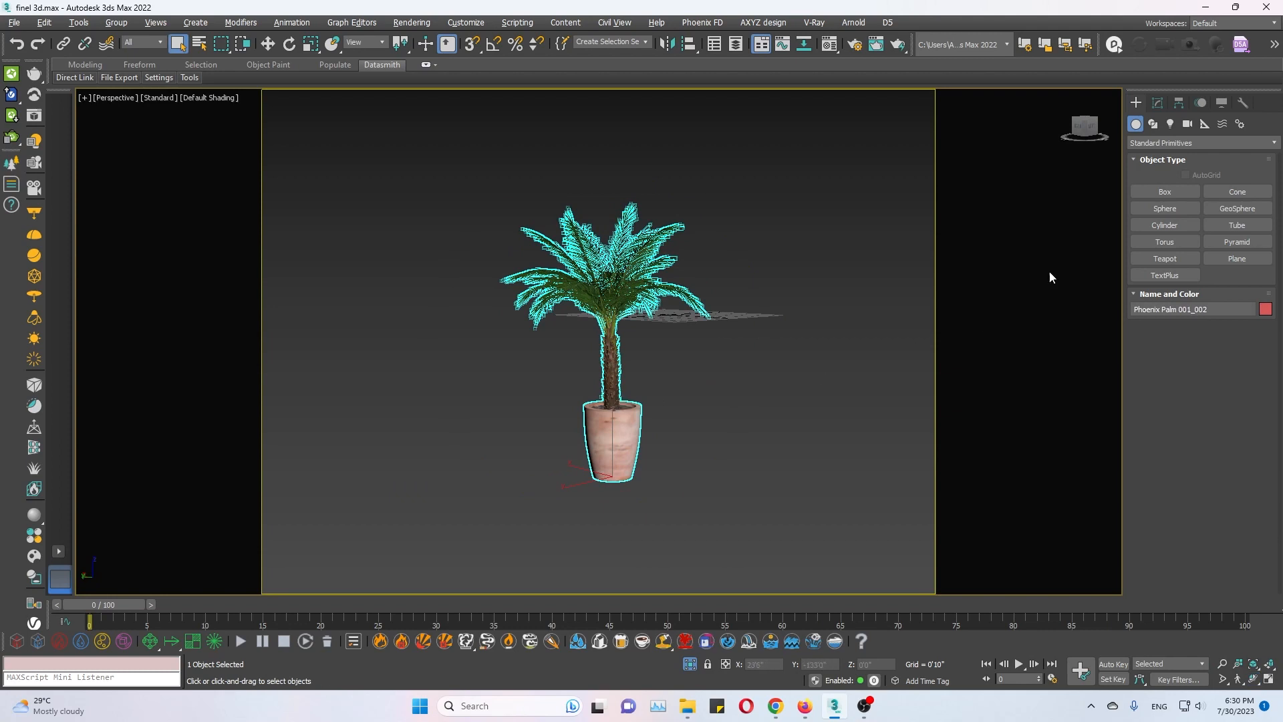
{"action": "left_click", "coordinate": [1157, 102]}
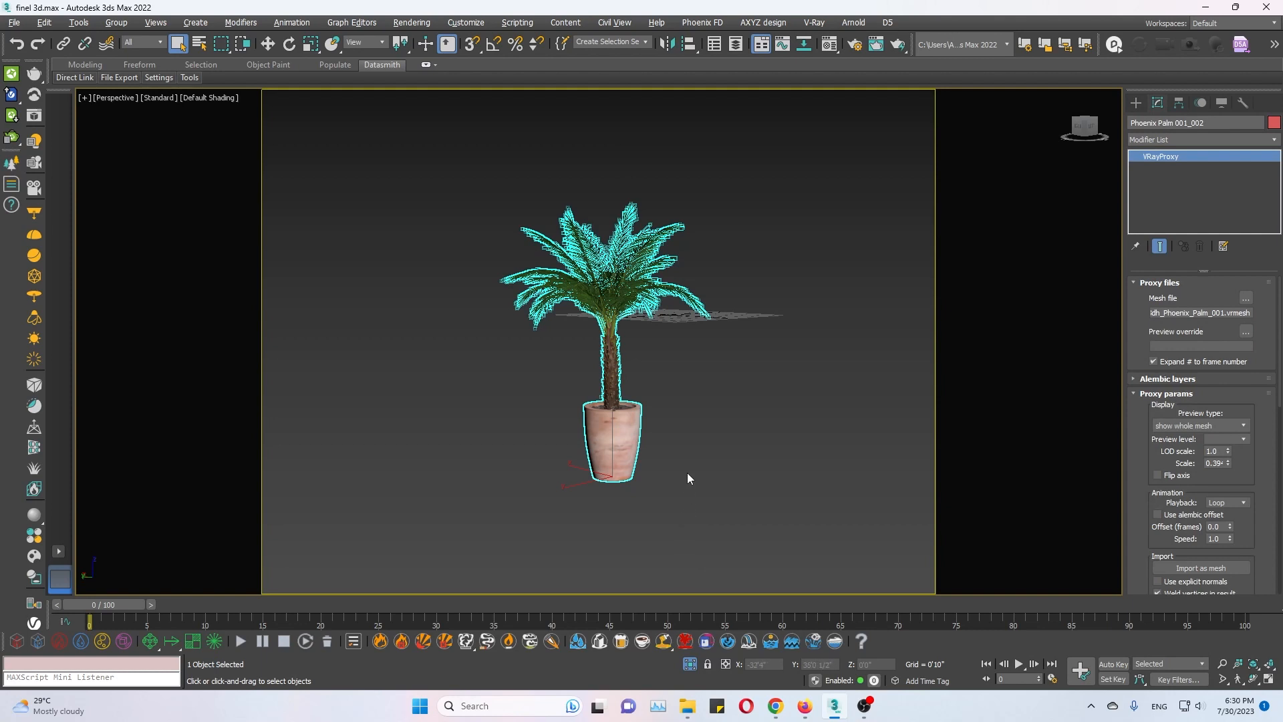
{"action": "left_click", "coordinate": [1169, 426]}
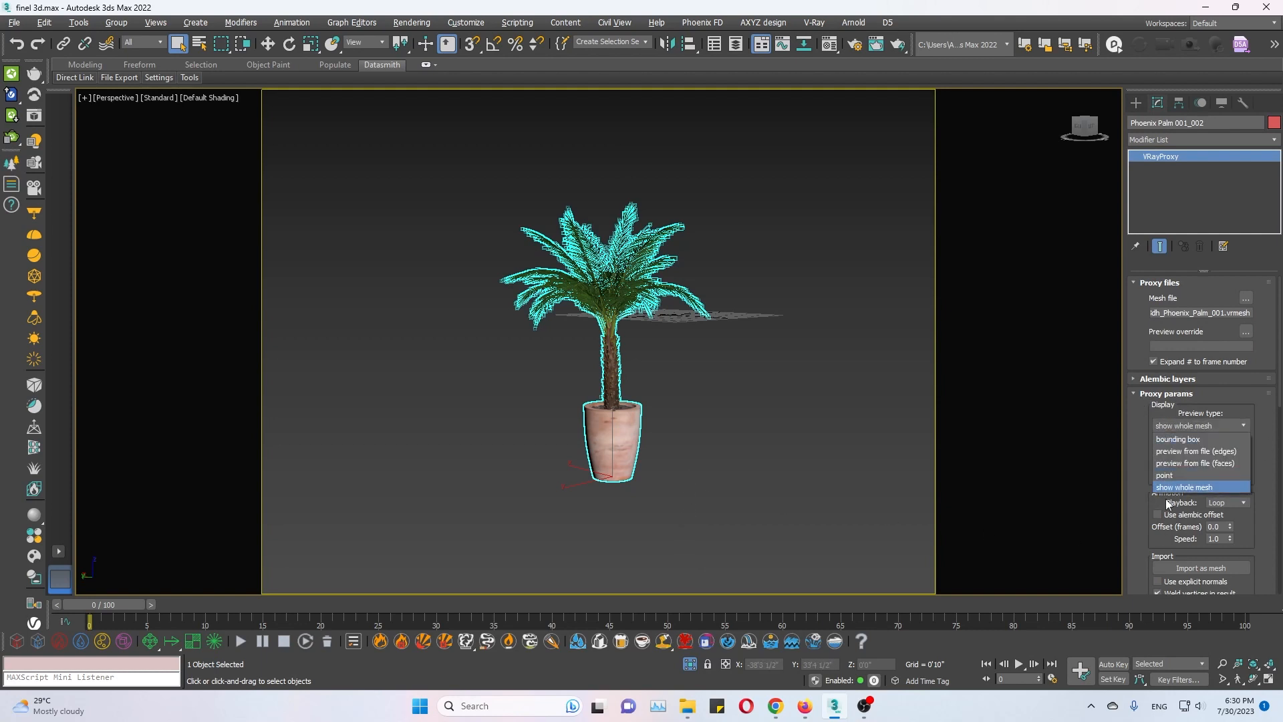
{"action": "left_click", "coordinate": [1173, 488]}
{"action": "right_click", "coordinate": [614, 384]}
{"action": "mouse_move", "coordinate": [669, 513]}
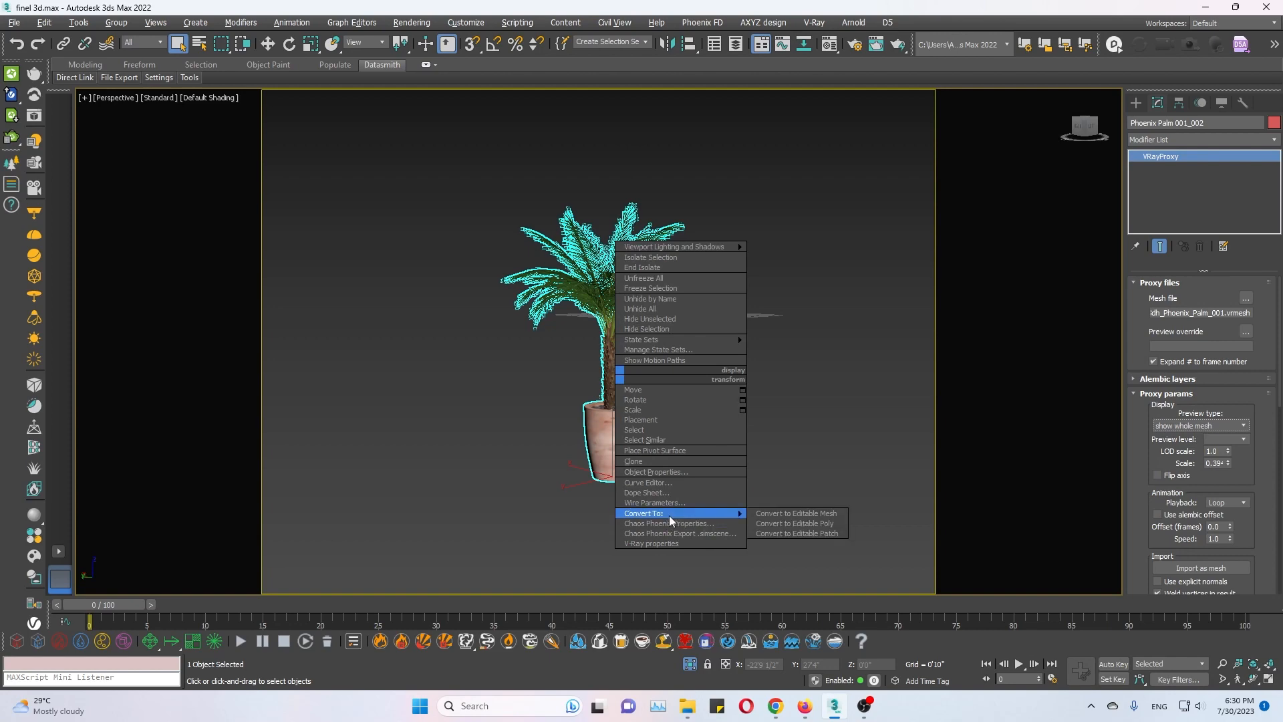
{"action": "left_click", "coordinate": [810, 523]}
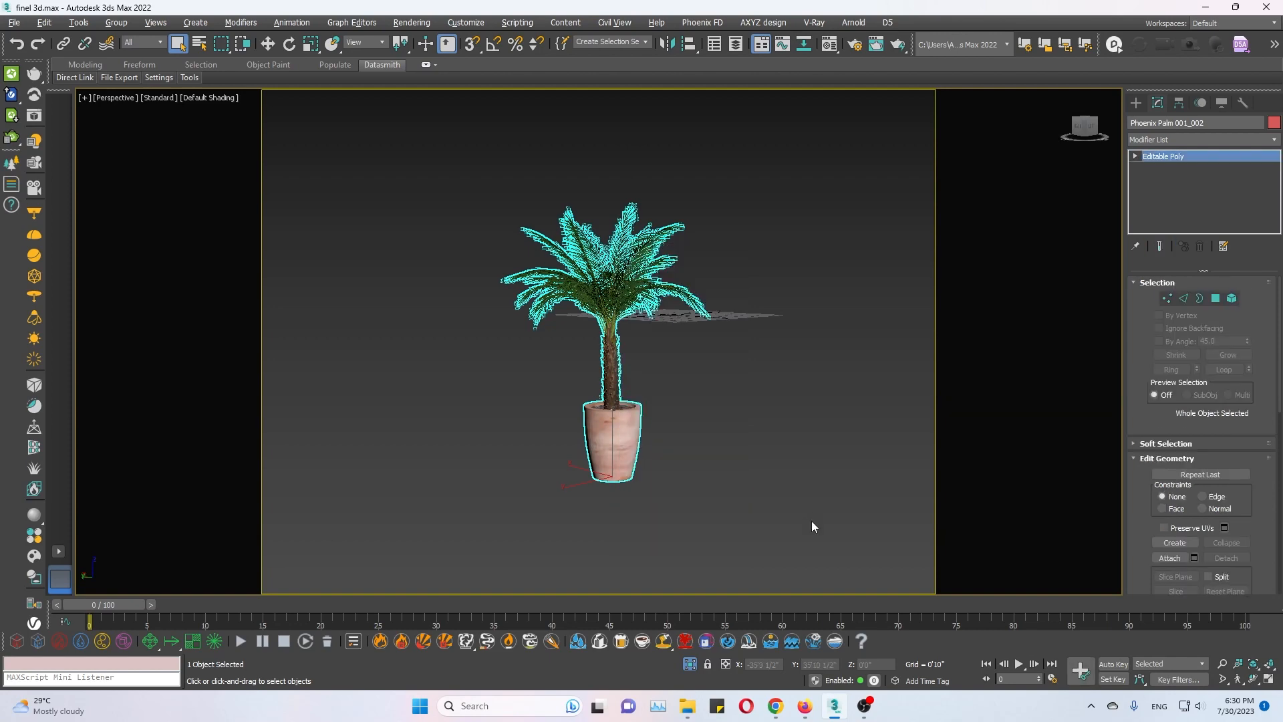
Deselect the converted palm and inspect it from different angles.
{"action": "left_click", "coordinate": [794, 370]}
{"action": "left_click", "coordinate": [626, 441]}
{"action": "middle_click_drag", "start_coordinate": [725, 435], "coordinate": [775, 454], "text": "alt"}
{"action": "left_click", "coordinate": [775, 401]}
{"action": "left_click_drag", "start_coordinate": [759, 409], "coordinate": [506, 499]}
{"action": "middle_click_drag", "start_coordinate": [739, 430], "coordinate": [771, 409], "text": "alt"}
{"action": "left_click", "coordinate": [771, 409]}
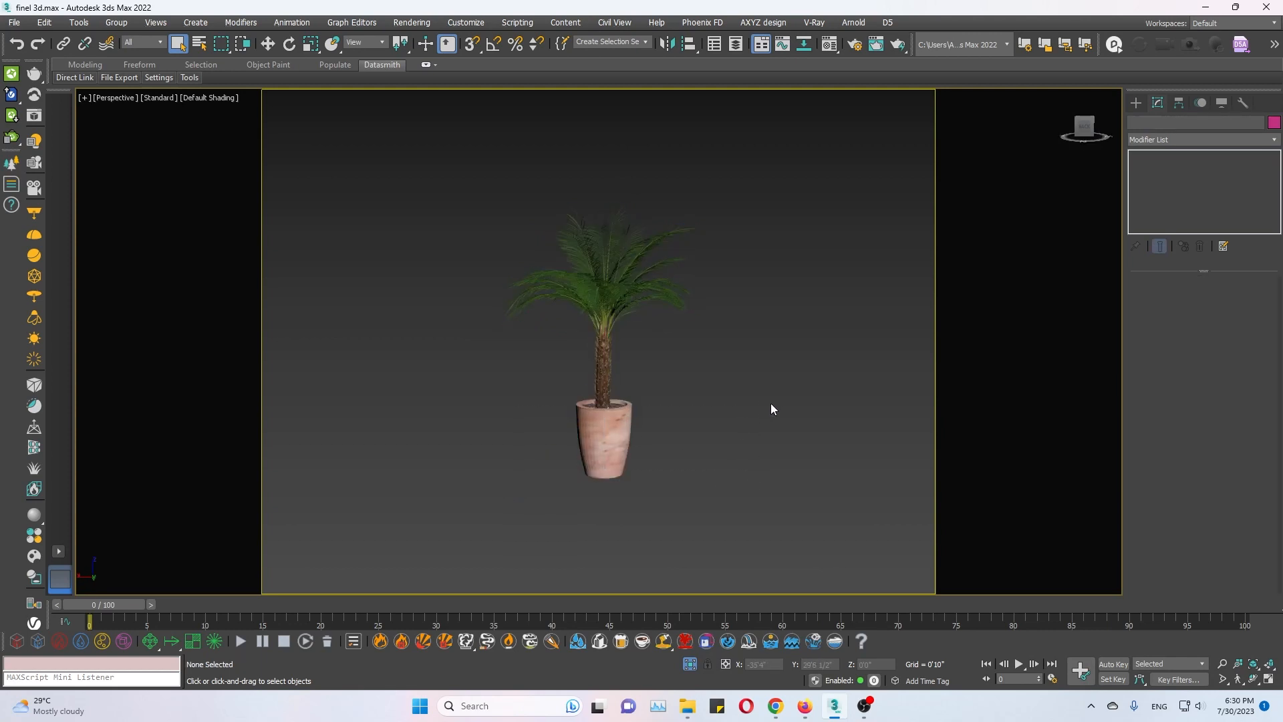
Search the scene objects for "ph" and leave the object list without selecting anything.
{"action": "key", "text": "h"}
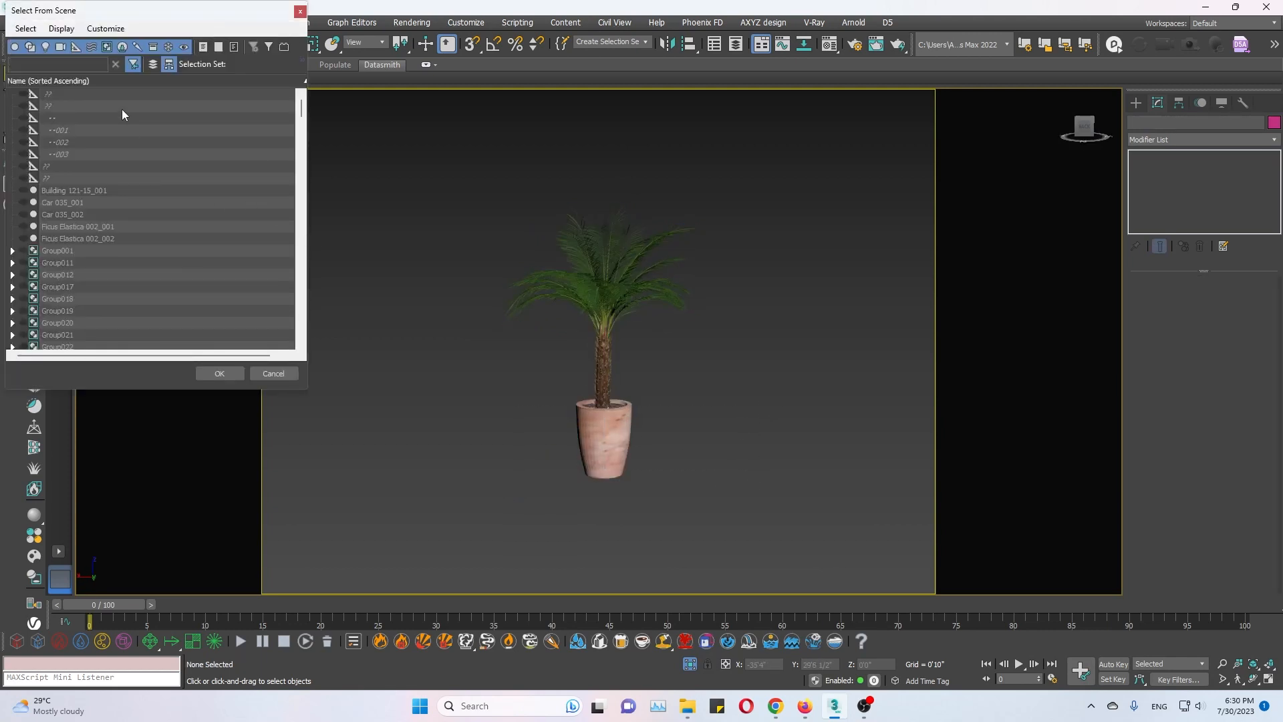
{"action": "type", "text": "ph"}
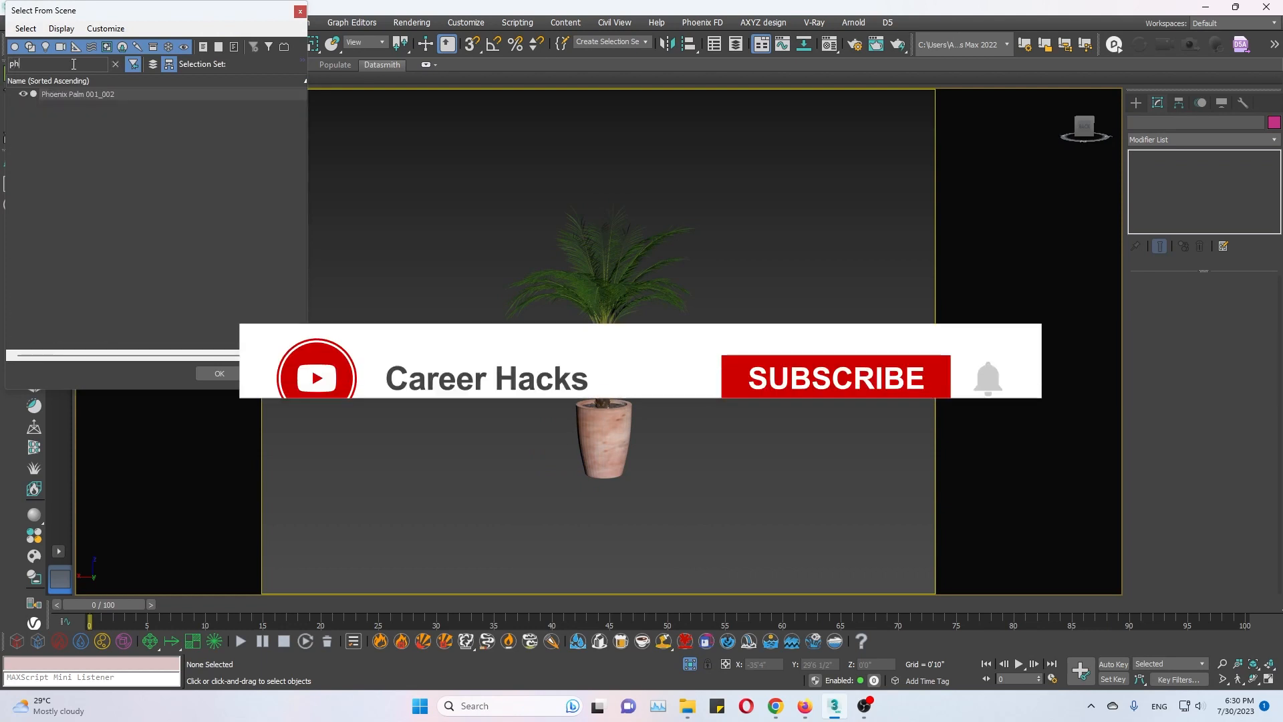
{"action": "left_click", "coordinate": [274, 373]}
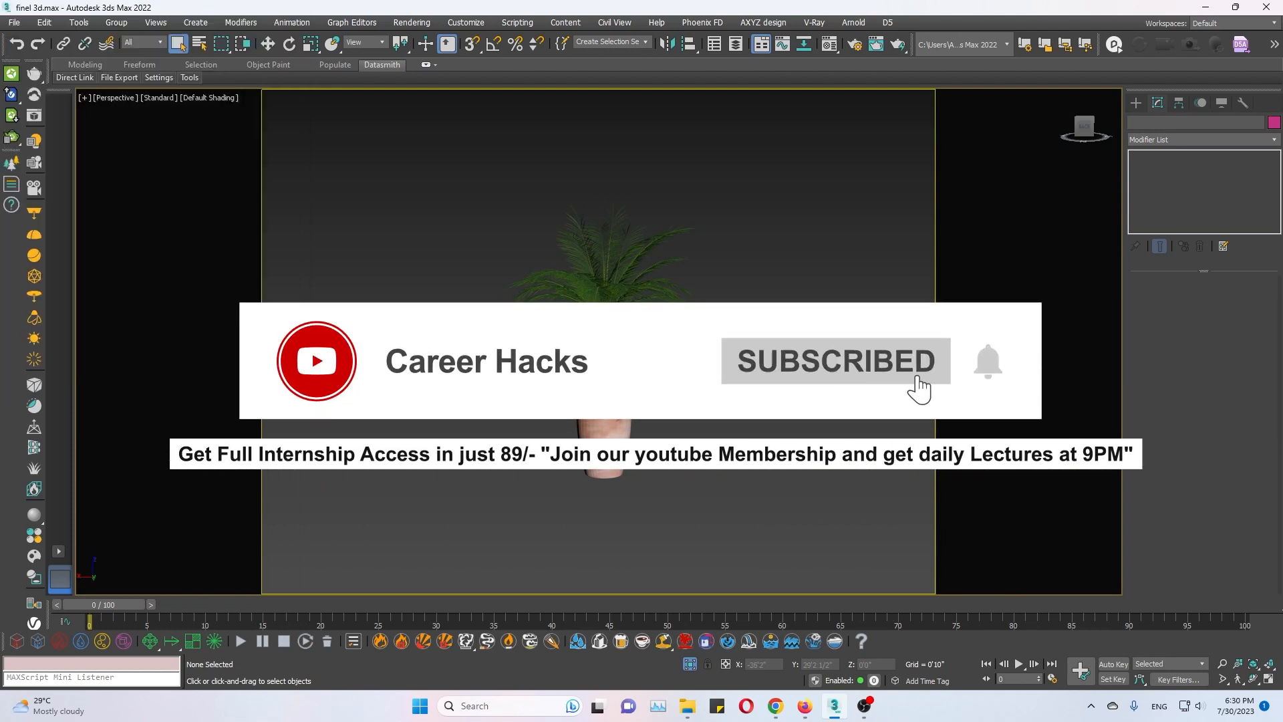
{"action": "right_click", "coordinate": [721, 406]}
{"action": "left_click", "coordinate": [755, 344]}
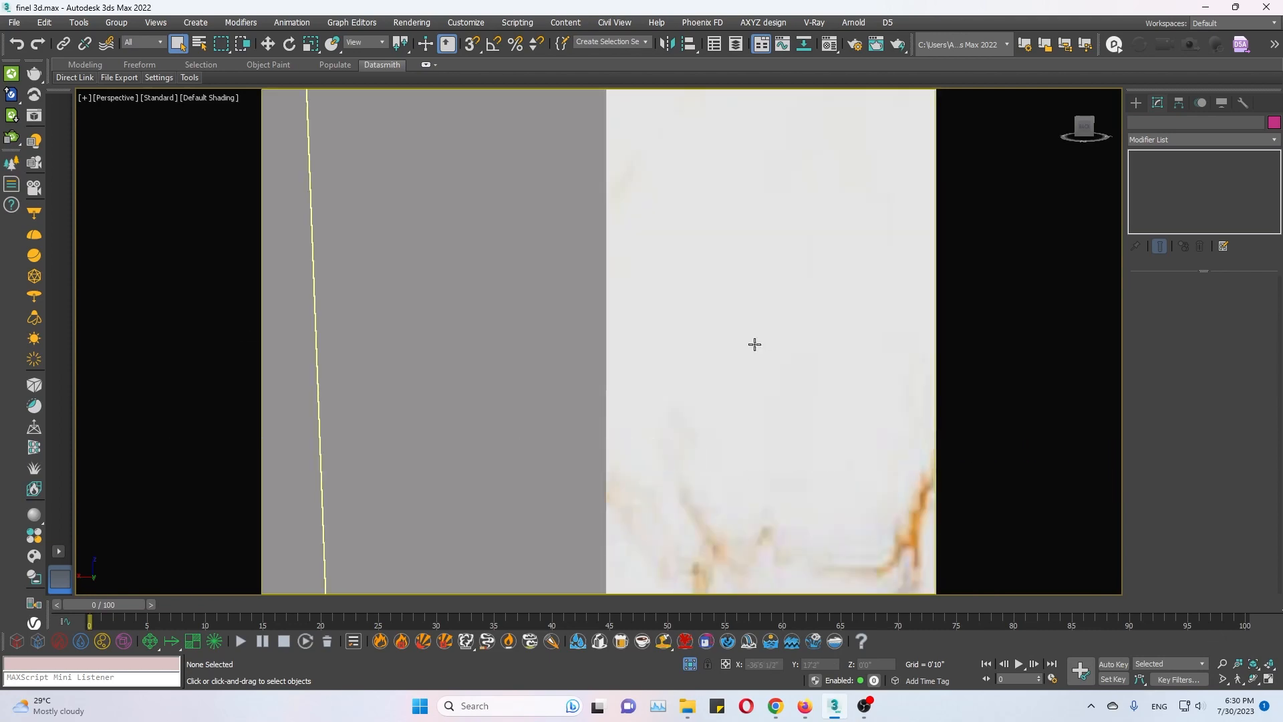
Return to the VRayCam001 camera view and start a V-Ray GPU test render of the banquet hall from Render Setup.
{"action": "key", "text": "c"}
{"action": "double_click", "coordinate": [602, 255]}
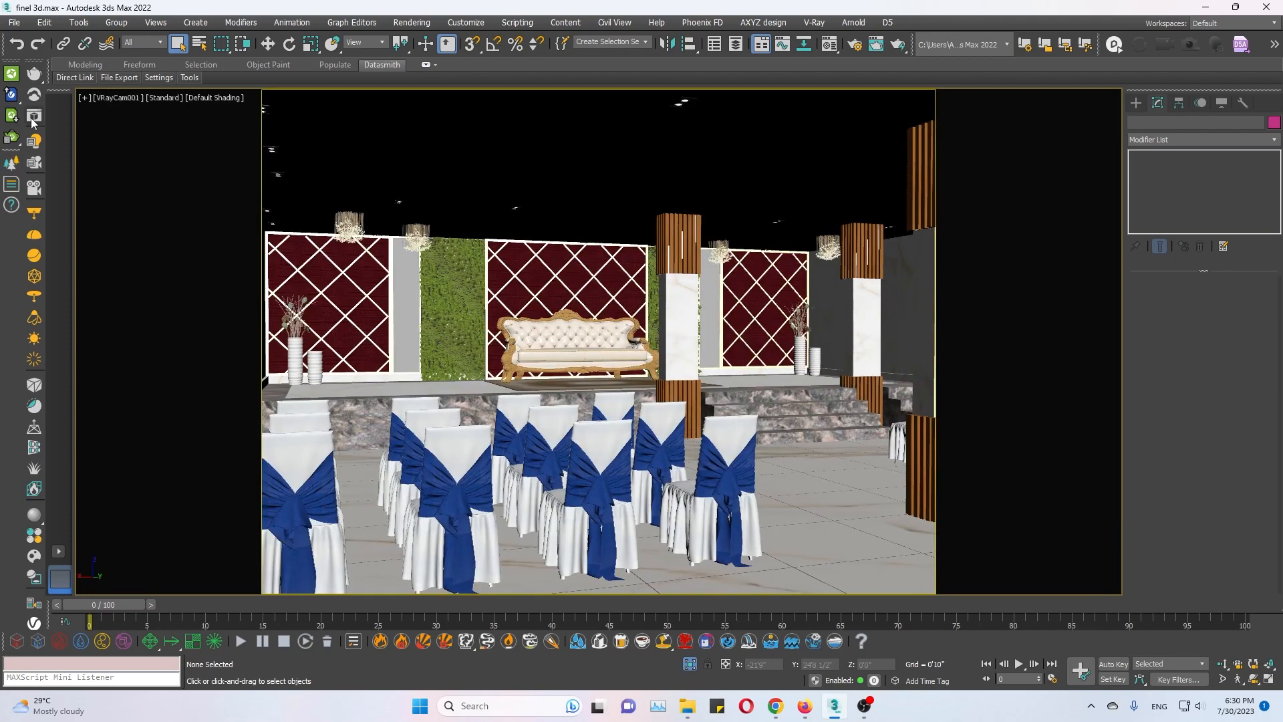
{"action": "left_click", "coordinate": [876, 44]}
{"action": "left_click", "coordinate": [857, 52]}
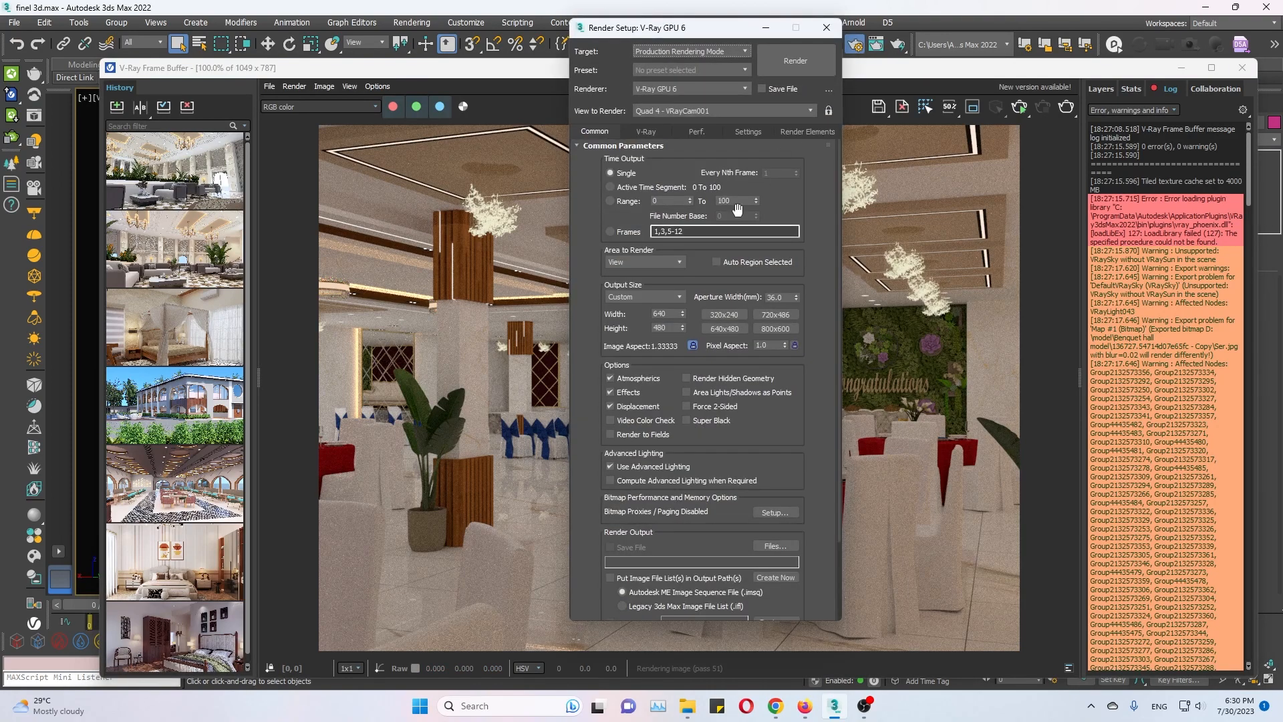
{"action": "left_click", "coordinate": [803, 70]}
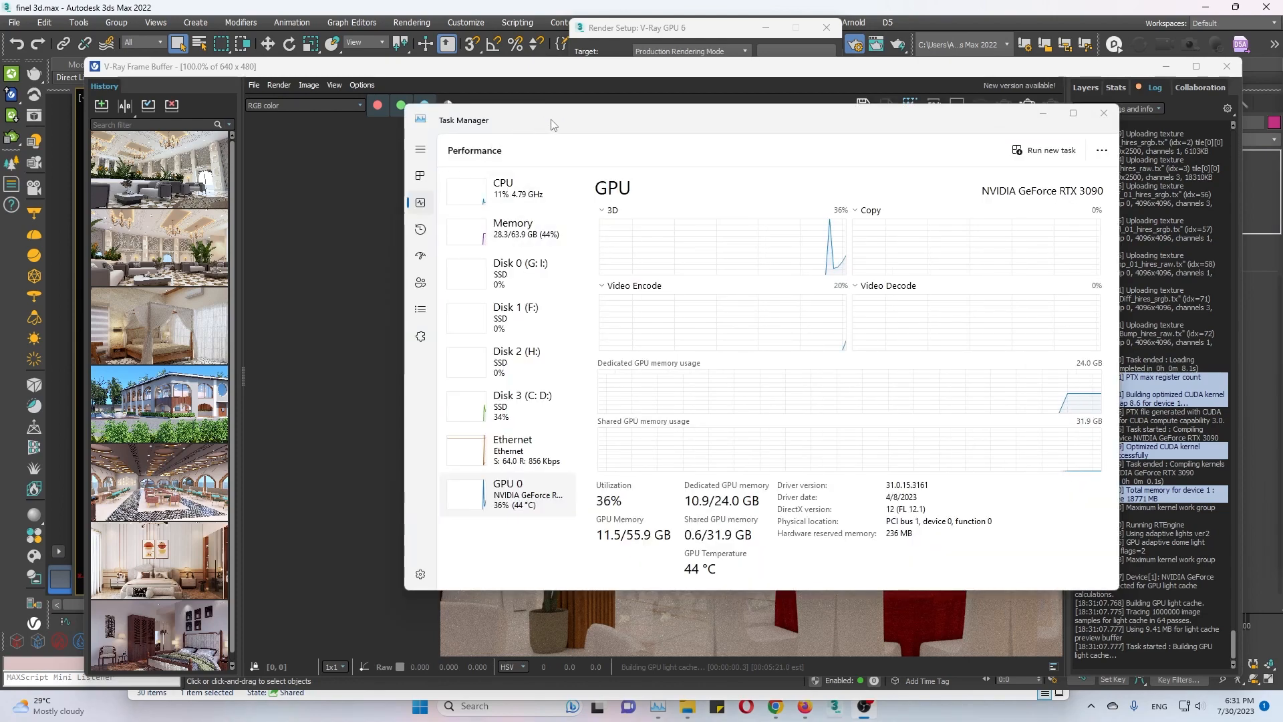
Examine the CPU, memory, Disk 3 and GPU performance graphs in Task Manager during the render, and close it.
{"action": "left_click_drag", "start_coordinate": [552, 118], "coordinate": [888, 107]}
{"action": "left_click", "coordinate": [853, 221]}
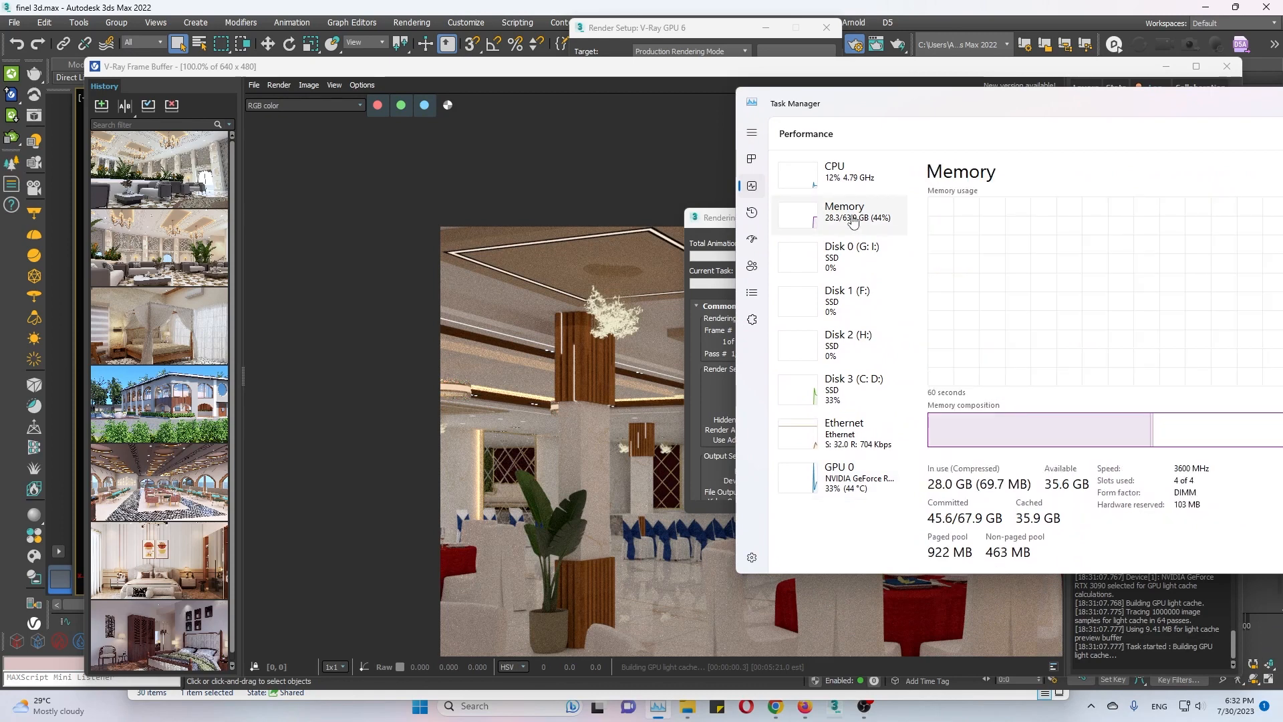
{"action": "left_click_drag", "start_coordinate": [1030, 104], "coordinate": [789, 104]}
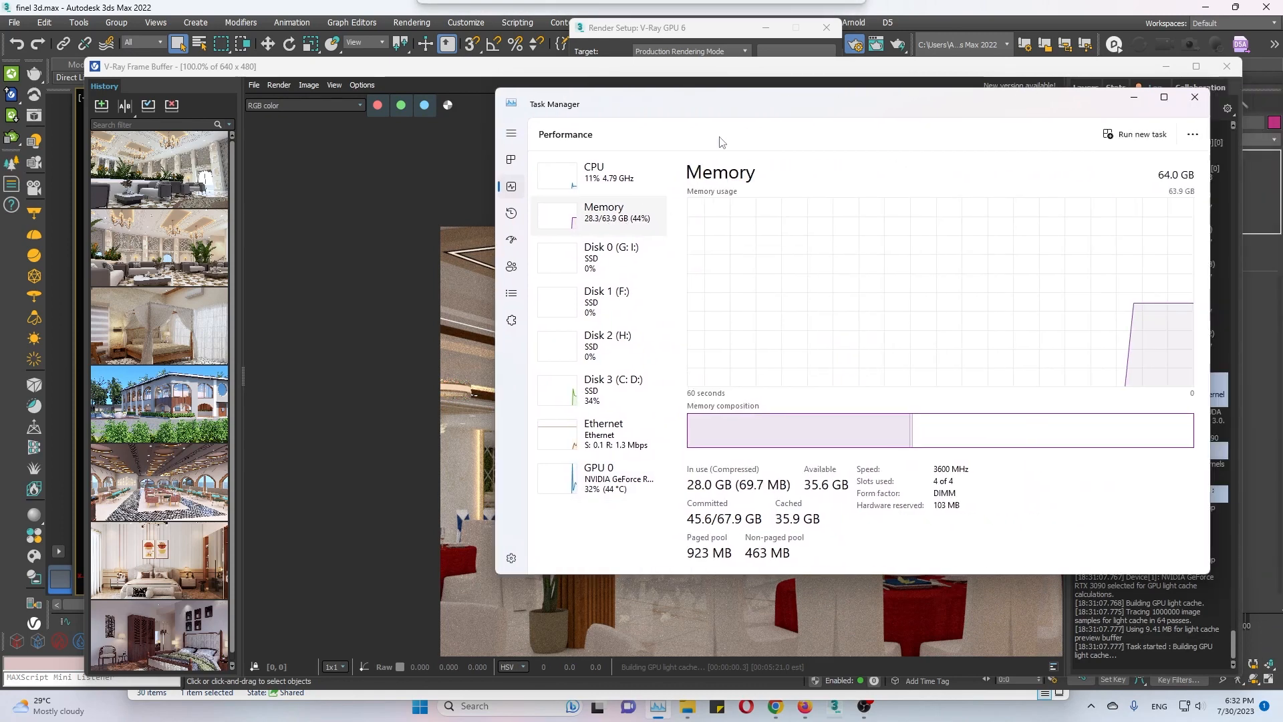
{"action": "left_click", "coordinate": [605, 172]}
{"action": "left_click", "coordinate": [608, 218]}
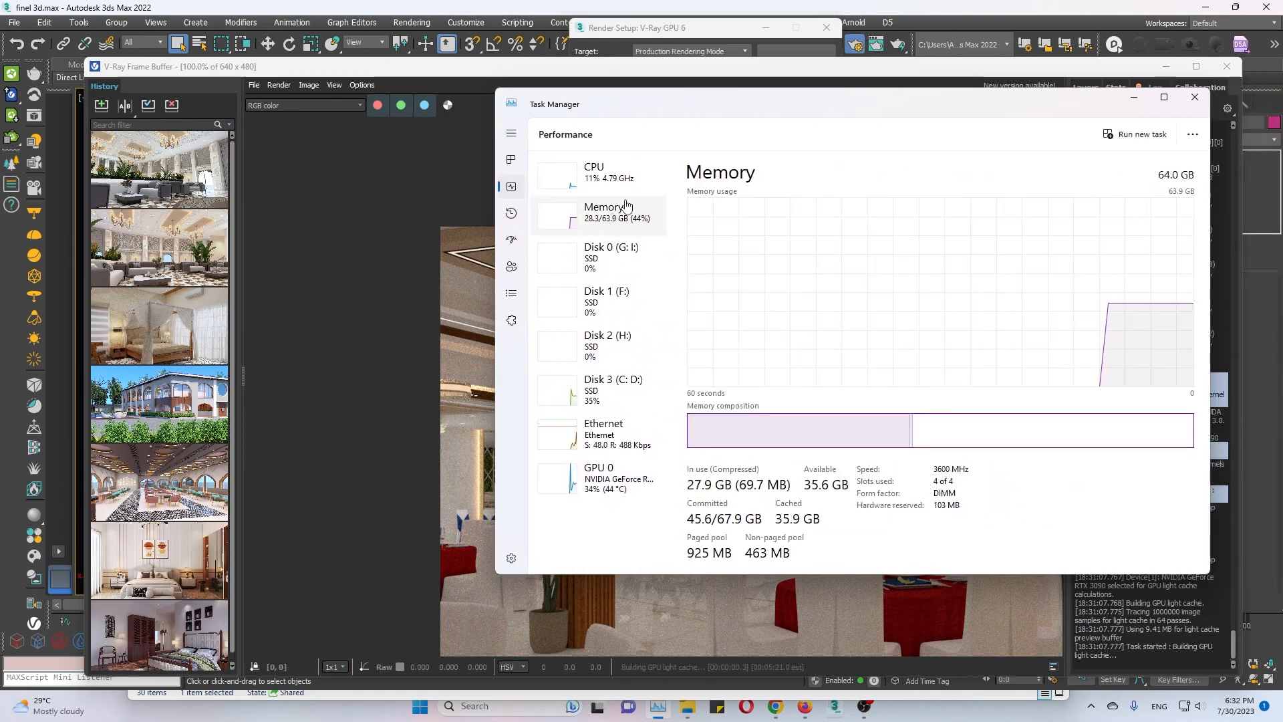
{"action": "left_click_drag", "start_coordinate": [767, 113], "coordinate": [616, 99]}
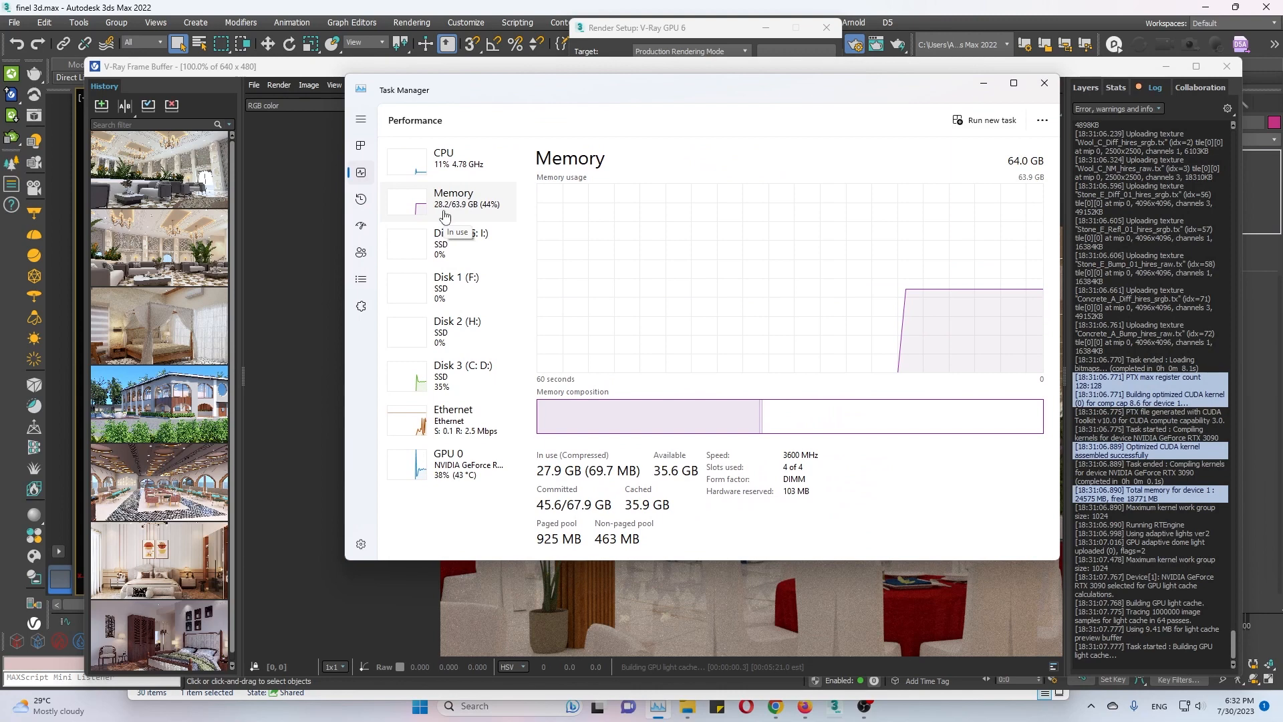
{"action": "left_click", "coordinate": [450, 380]}
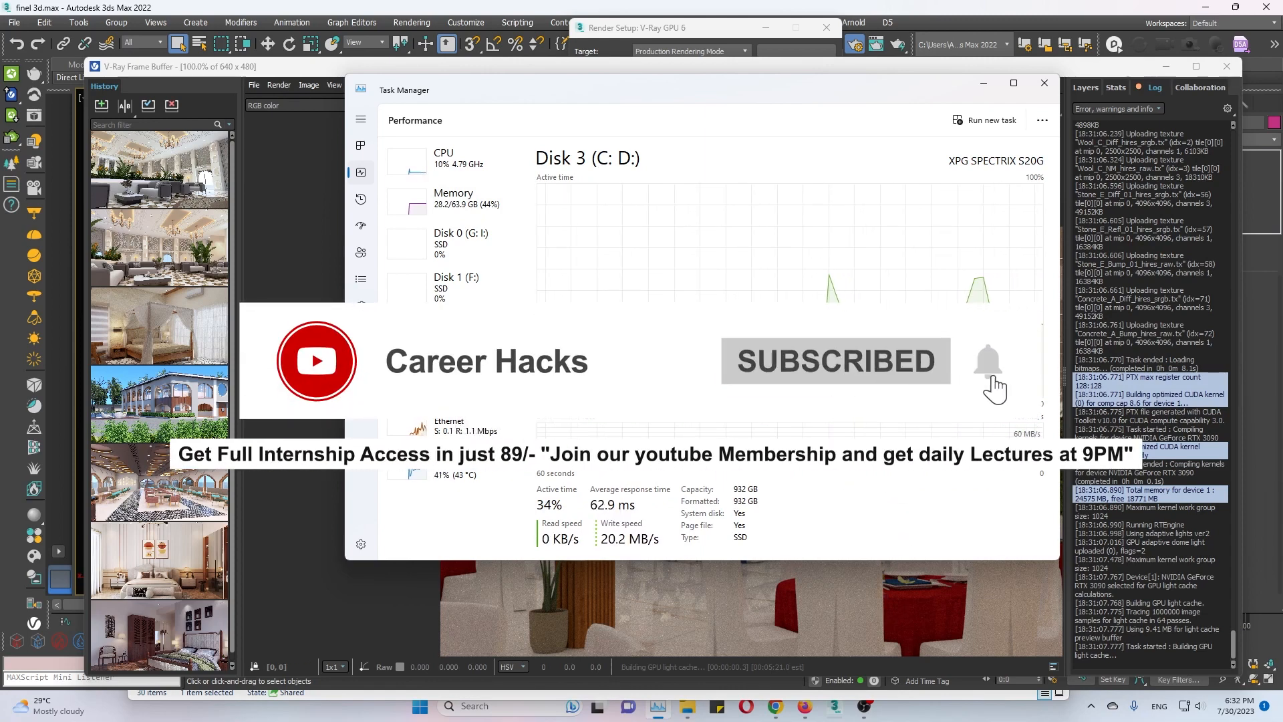
{"action": "left_click", "coordinate": [471, 486]}
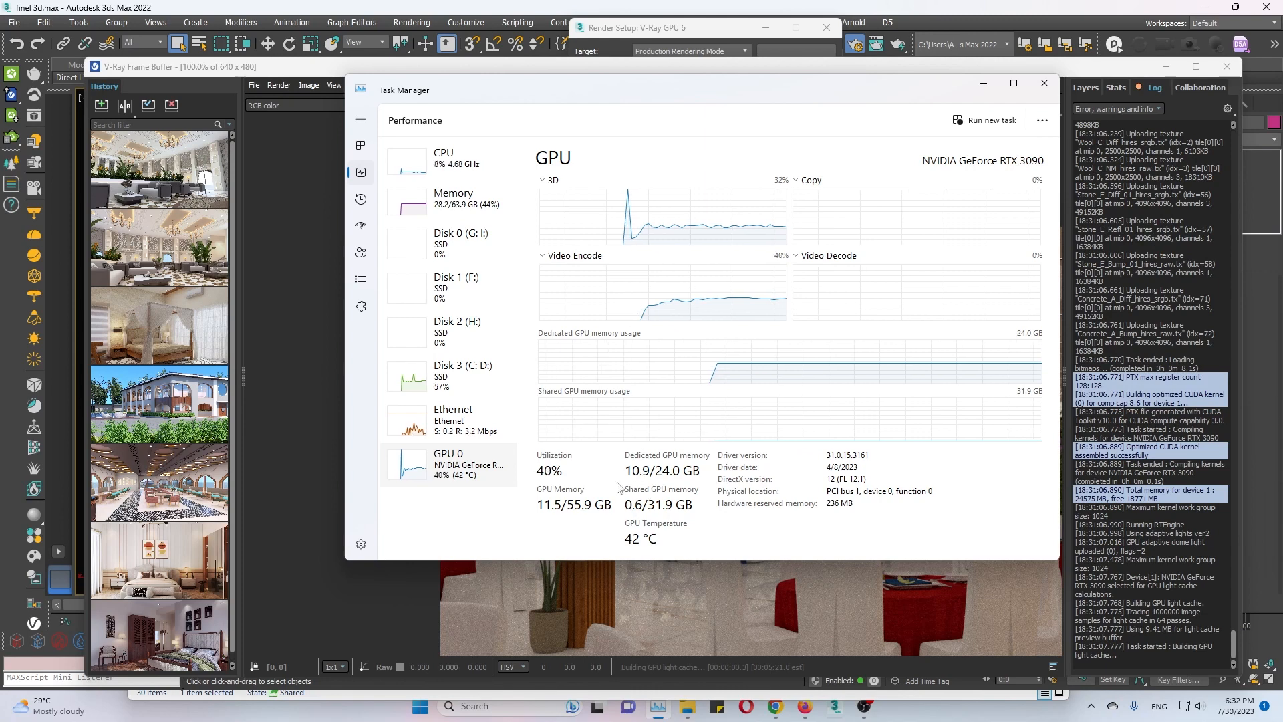
{"action": "left_click", "coordinate": [1043, 83]}
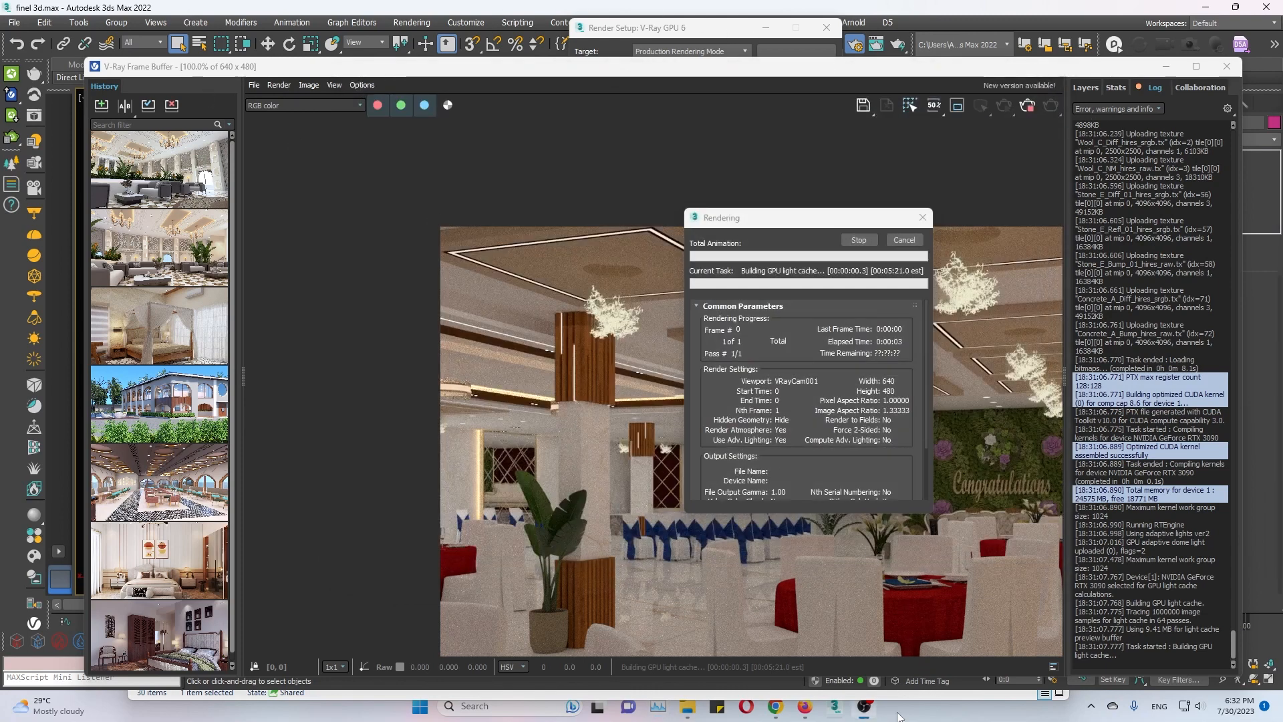
Reopen Task Manager, end the 3ds Max 2022 task in the process list and minimize the browser window behind it.
{"action": "right_click", "coordinate": [948, 716]}
{"action": "left_click", "coordinate": [1019, 659]}
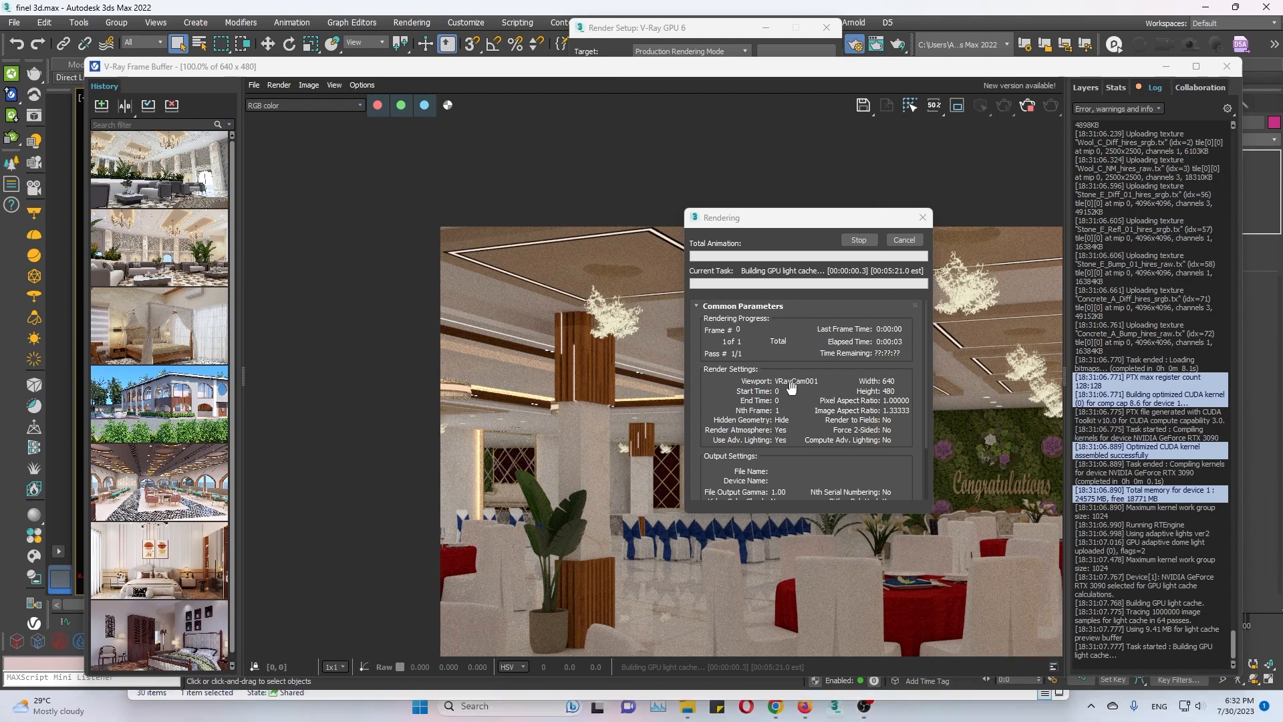
{"action": "left_click", "coordinate": [361, 173]}
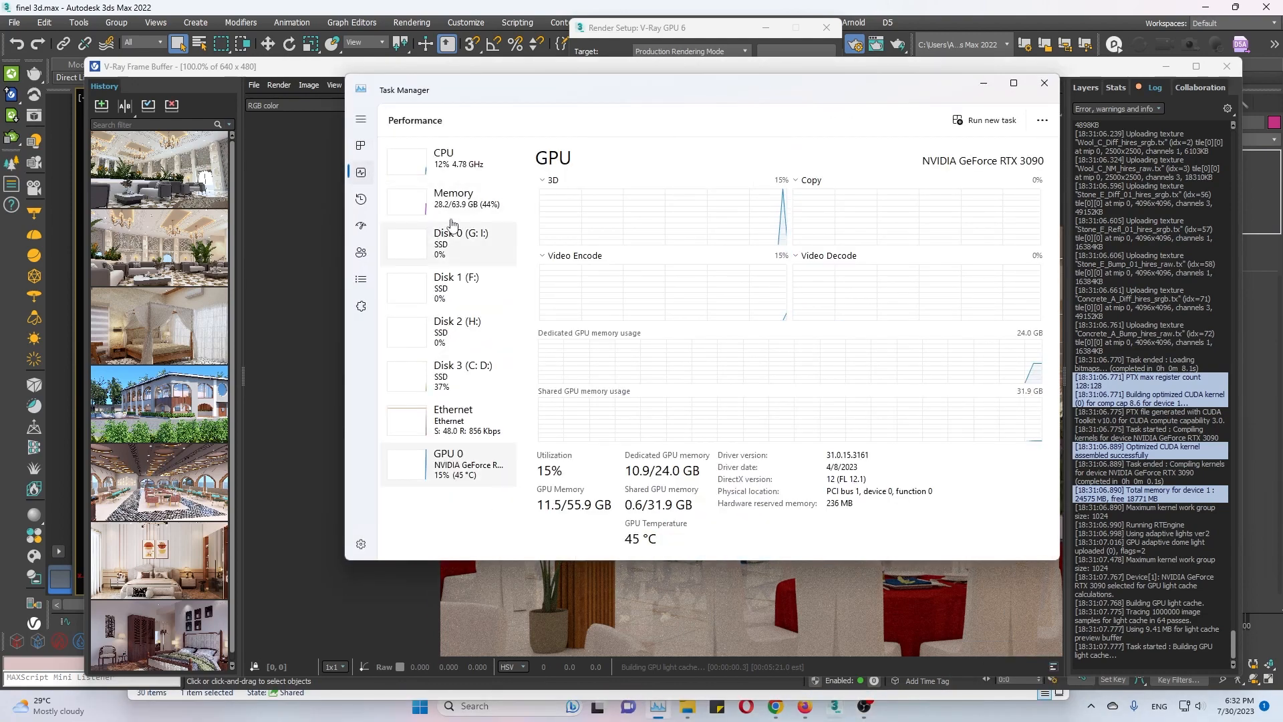
{"action": "left_click", "coordinate": [361, 146]}
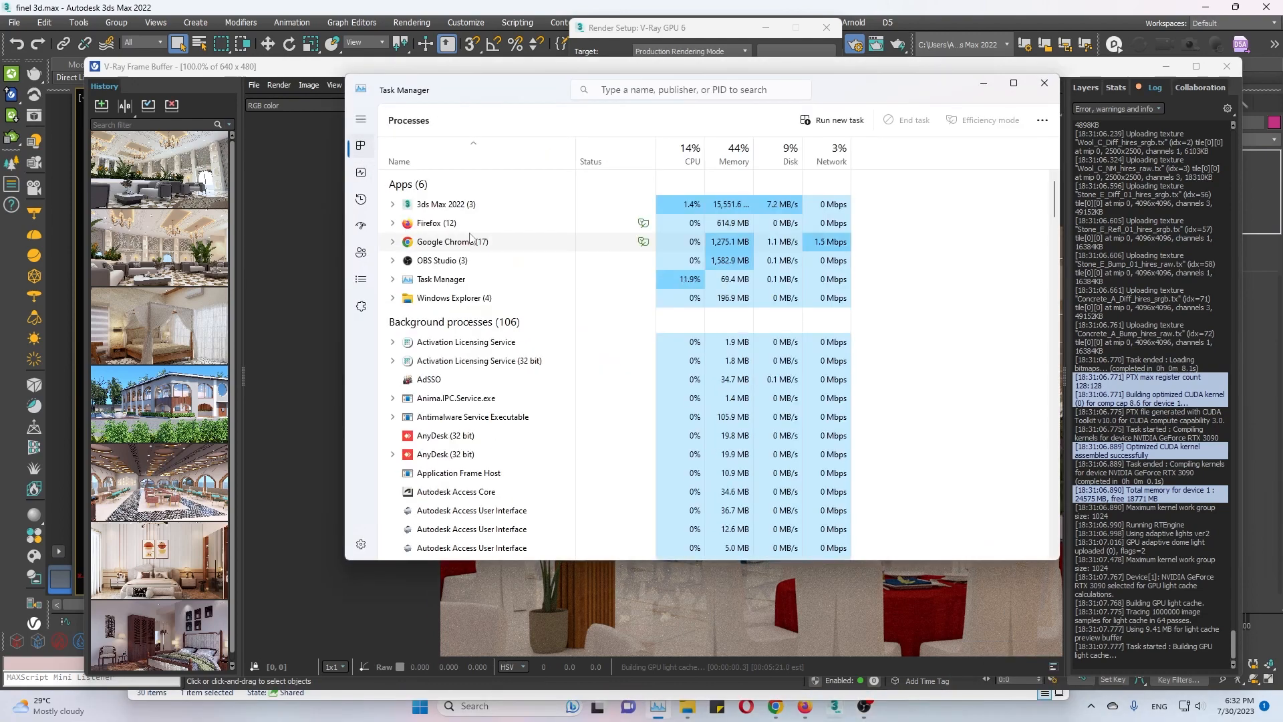
{"action": "right_click", "coordinate": [431, 205]}
{"action": "left_click", "coordinate": [471, 245]}
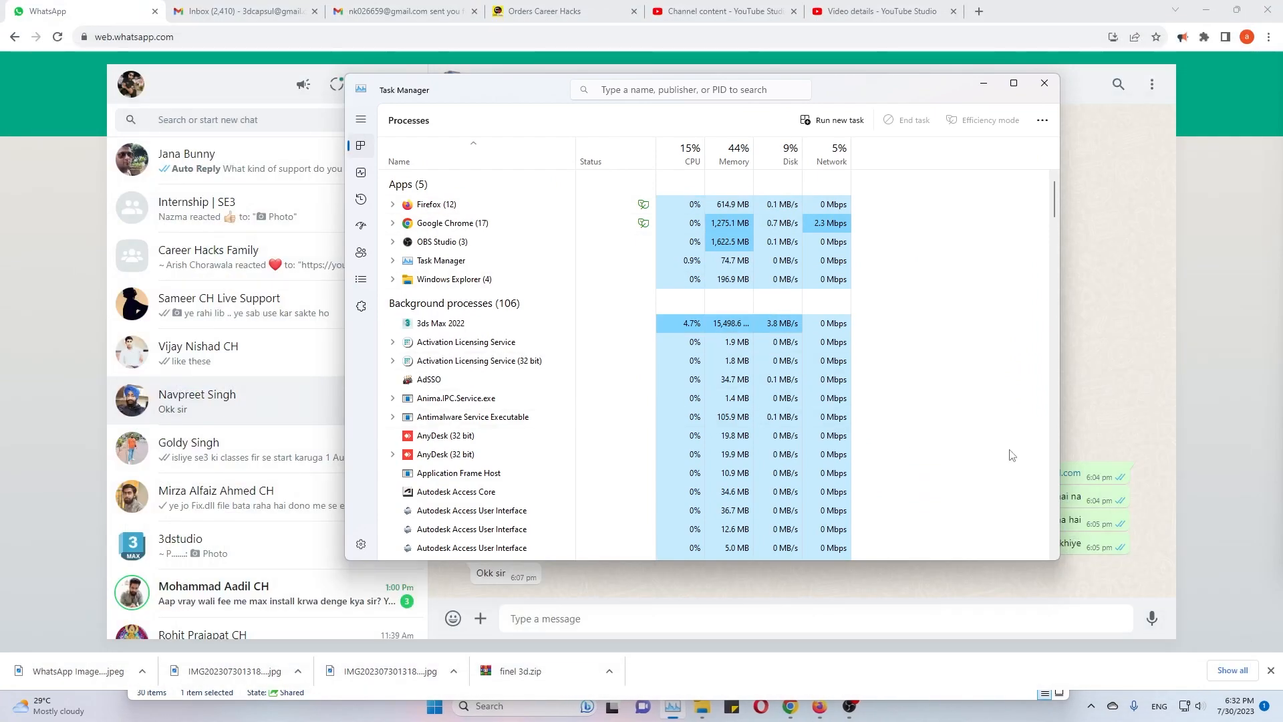
{"action": "left_click", "coordinate": [1206, 10]}
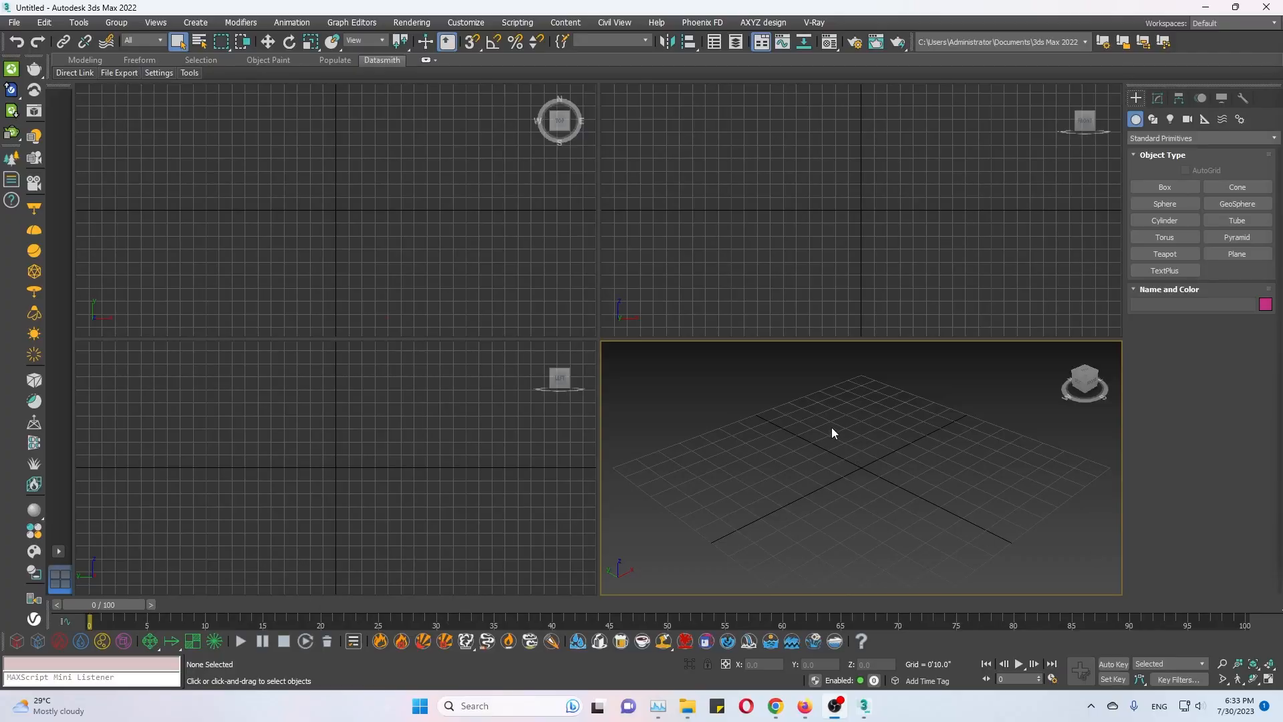
{"action": "left_click", "coordinate": [487, 286]}
{"action": "left_click", "coordinate": [780, 419]}
{"action": "left_click", "coordinate": [760, 544]}
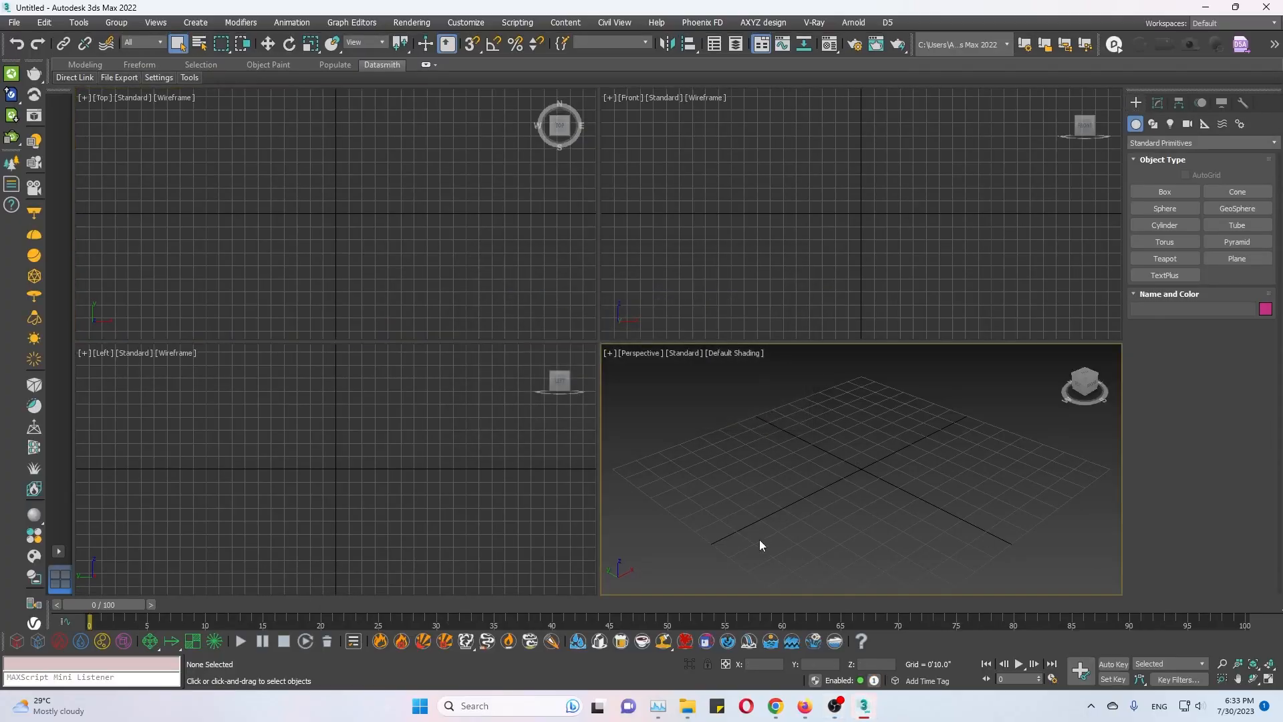
{"action": "left_click", "coordinate": [14, 22]}
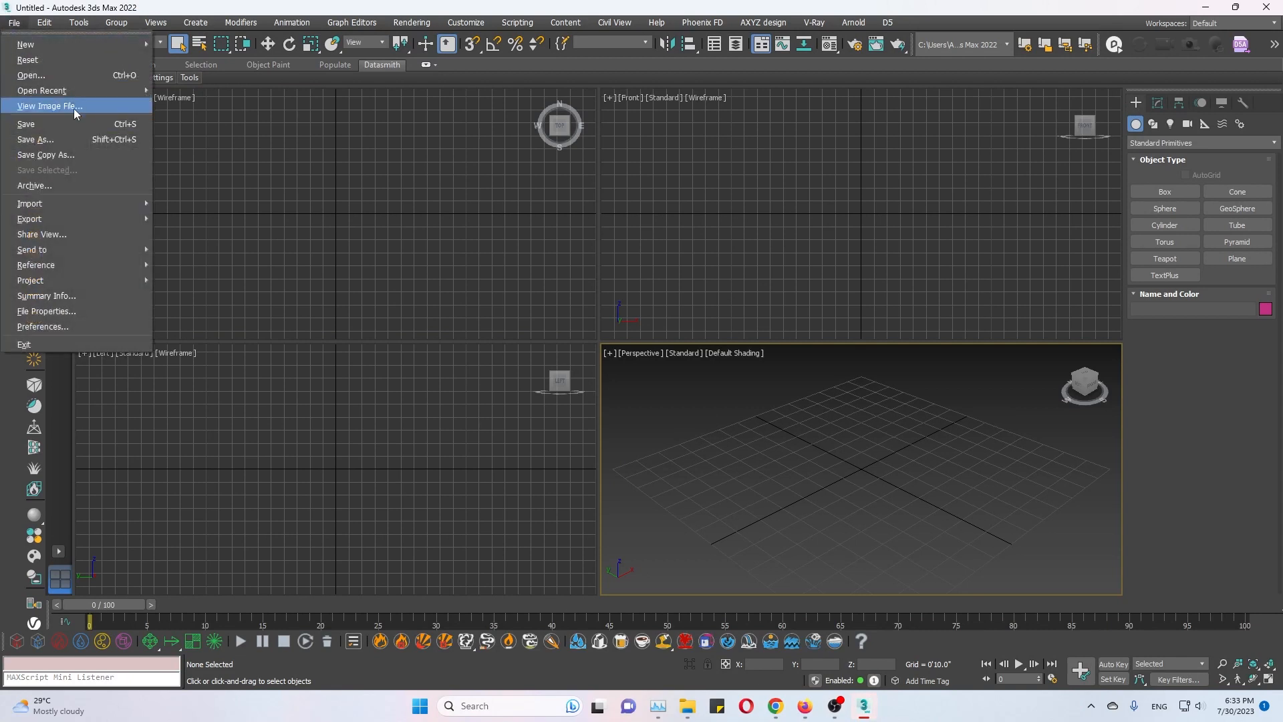
{"action": "mouse_move", "coordinate": [89, 93]}
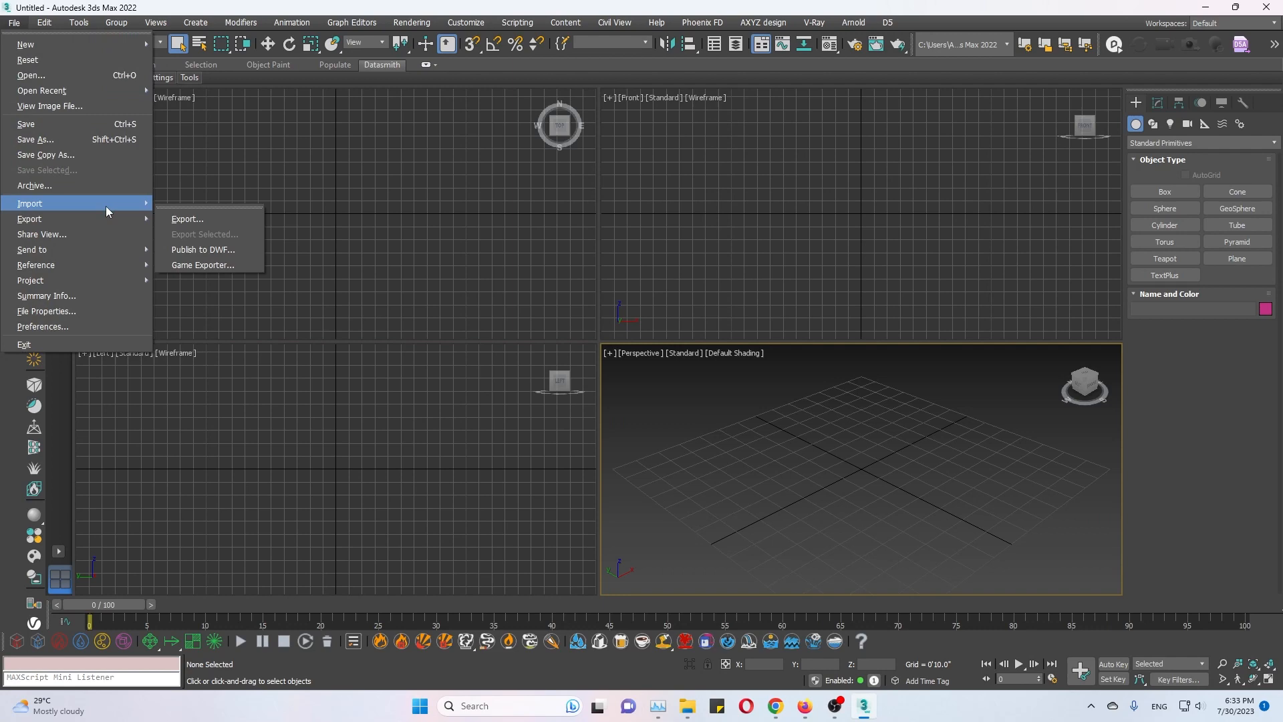
{"action": "mouse_move", "coordinate": [107, 211]}
{"action": "left_click", "coordinate": [191, 233]}
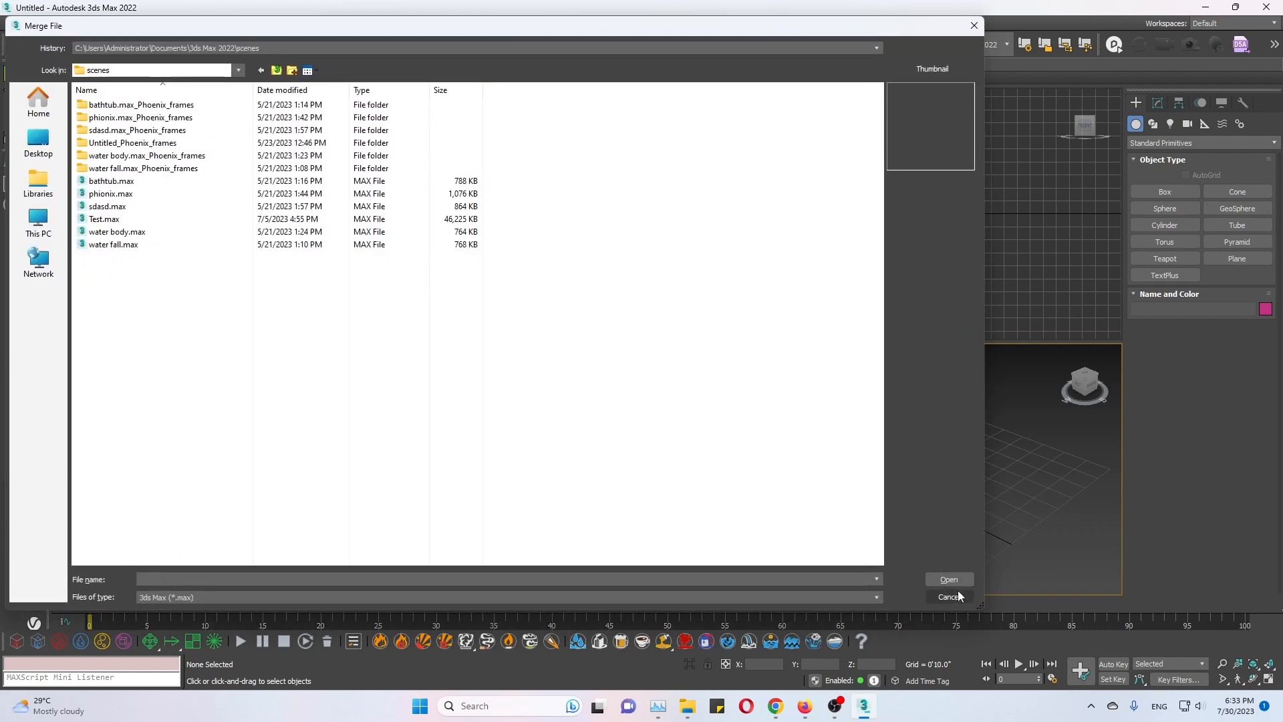
{"action": "left_click", "coordinate": [958, 593]}
Create a box primitive near the grid centre in the Perspective view of the new 3ds Max scene and deselect it.
{"action": "right_click", "coordinate": [925, 506]}
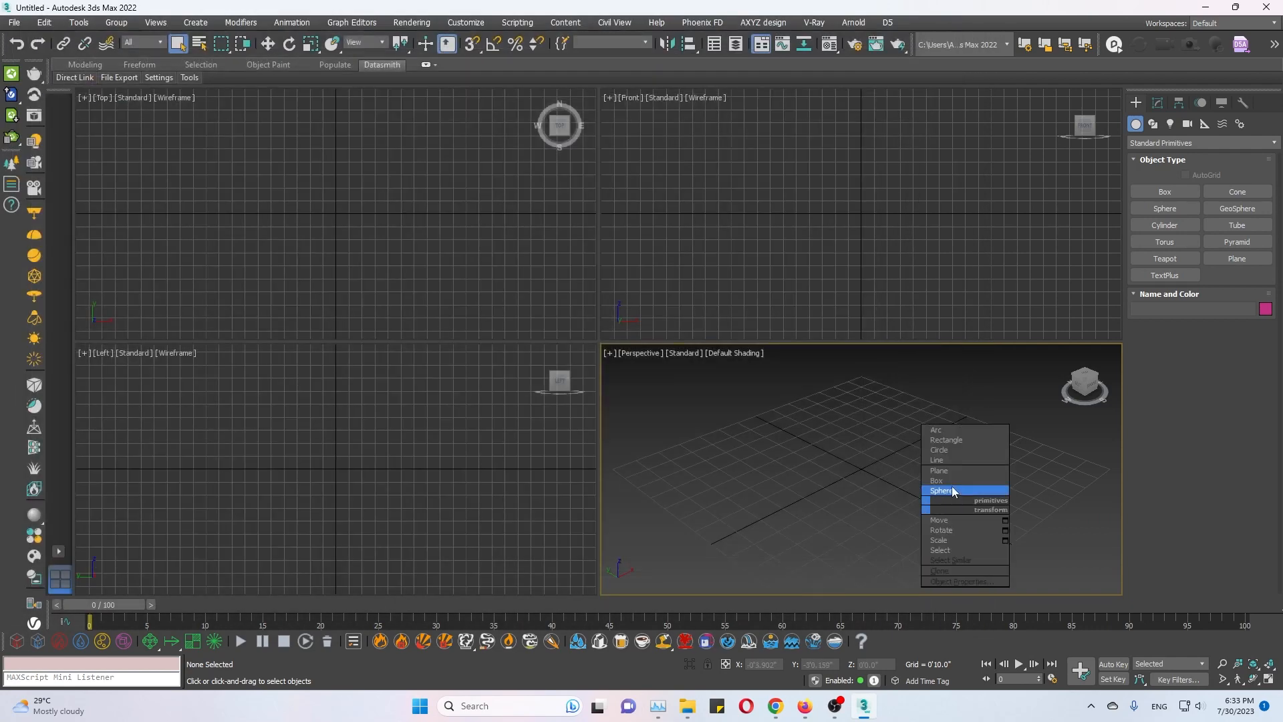
{"action": "left_click", "coordinate": [946, 481]}
{"action": "left_click_drag", "start_coordinate": [868, 433], "coordinate": [824, 500]}
{"action": "left_click", "coordinate": [828, 444]}
{"action": "right_click", "coordinate": [871, 506]}
{"action": "left_click", "coordinate": [869, 507]}
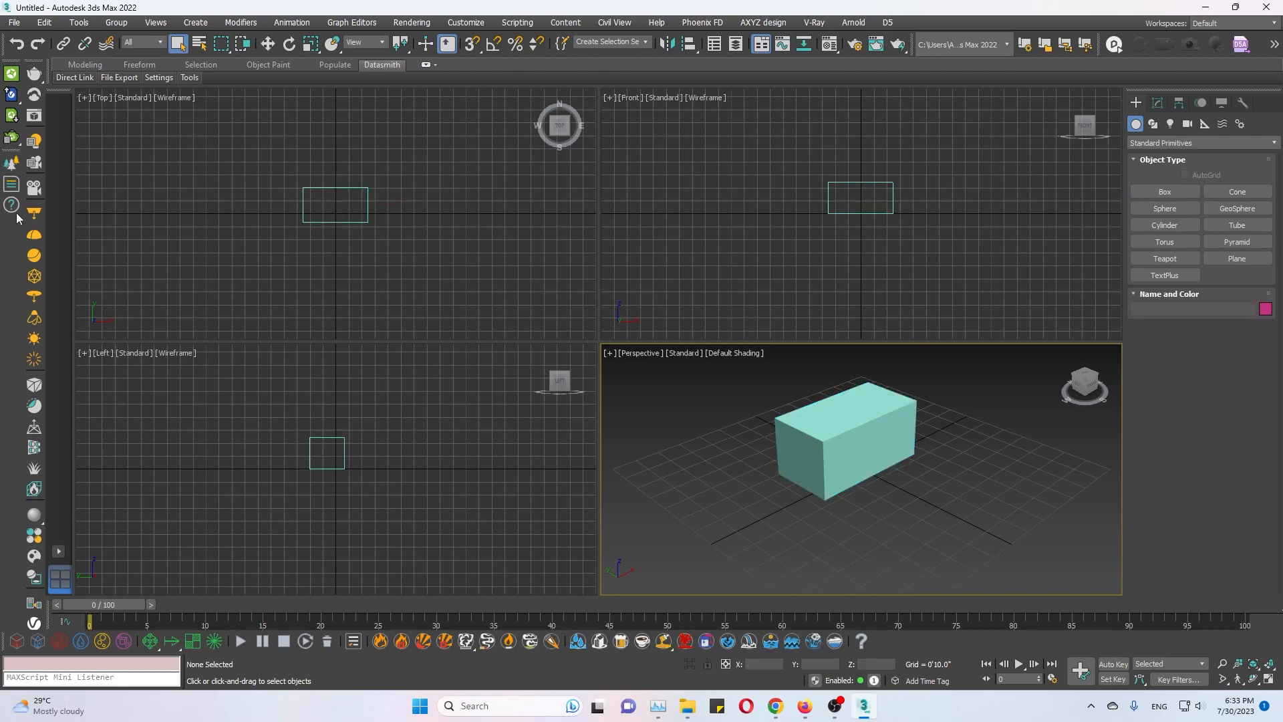
Create a V-Ray camera matching the Perspective view of the box and open the V-Ray Frame Buffer.
{"action": "left_click", "coordinate": [36, 189]}
{"action": "left_click", "coordinate": [691, 399]}
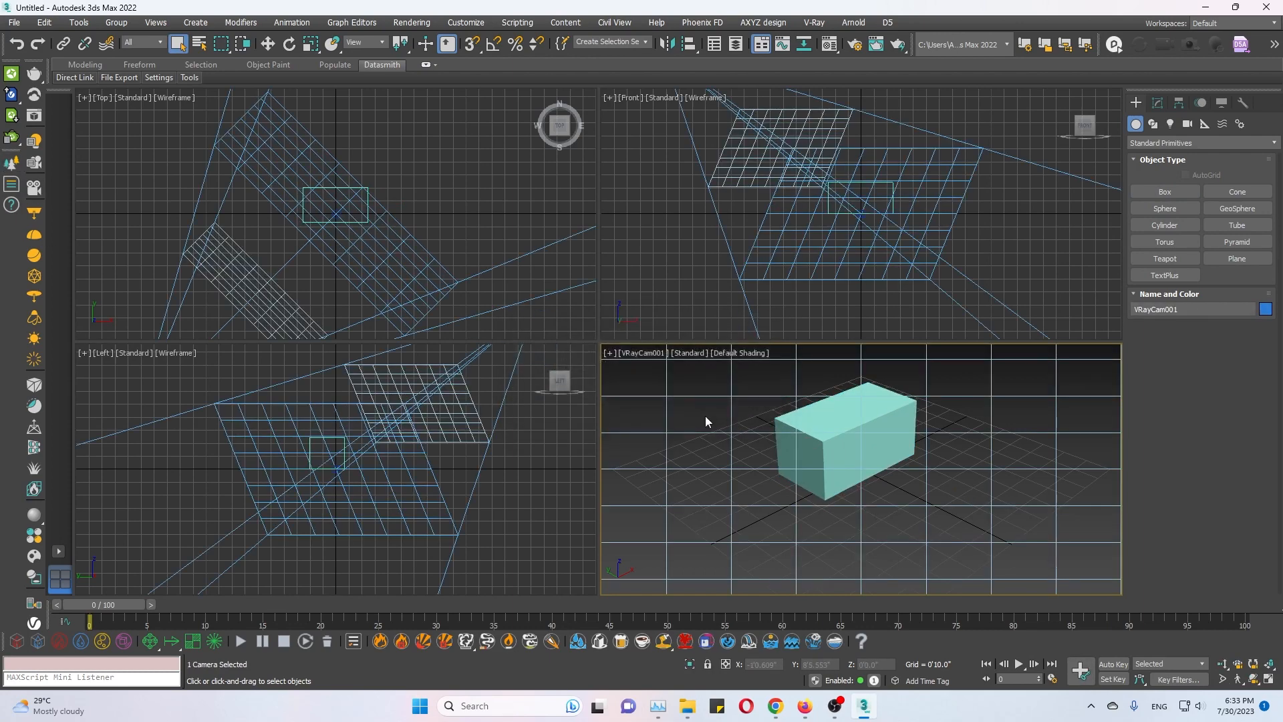
{"action": "left_click", "coordinate": [34, 117]}
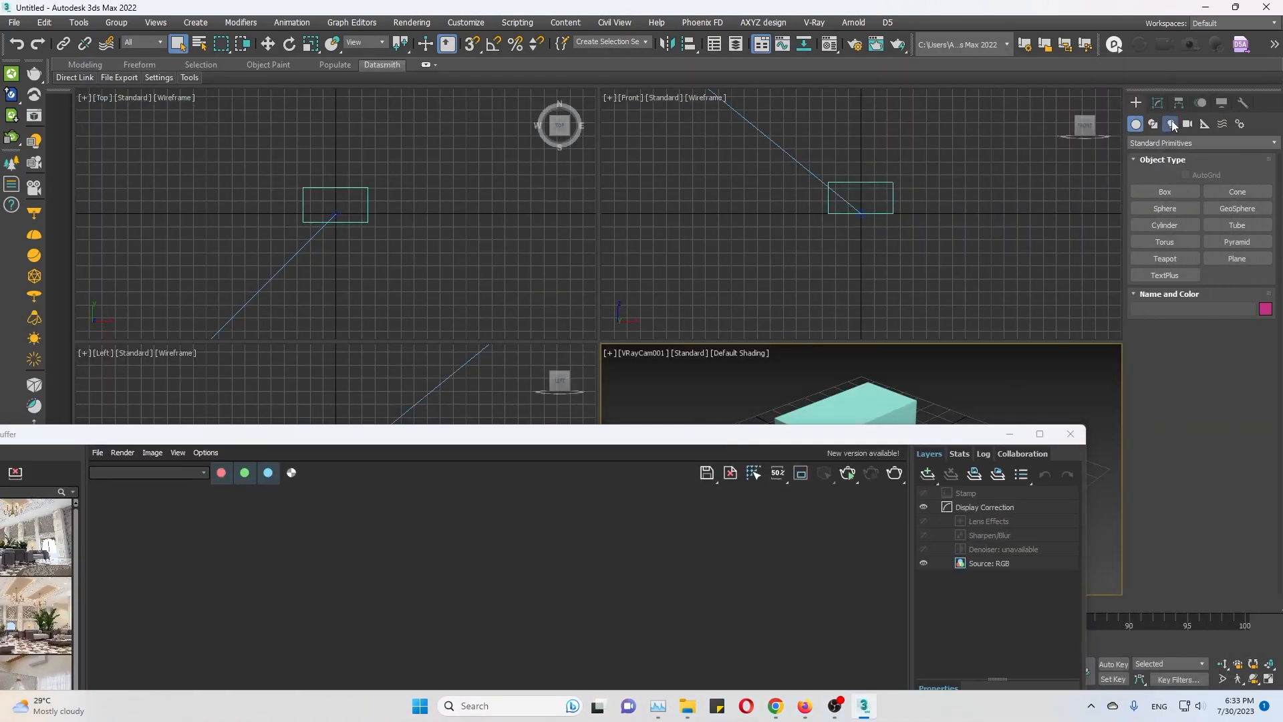
Place a VRaySun in the camera view with its direction line crossing the box, and raise the sun above the grid.
{"action": "left_click", "coordinate": [1170, 123]}
{"action": "left_click", "coordinate": [1172, 143]}
{"action": "left_click", "coordinate": [1168, 179]}
{"action": "left_click", "coordinate": [1228, 209]}
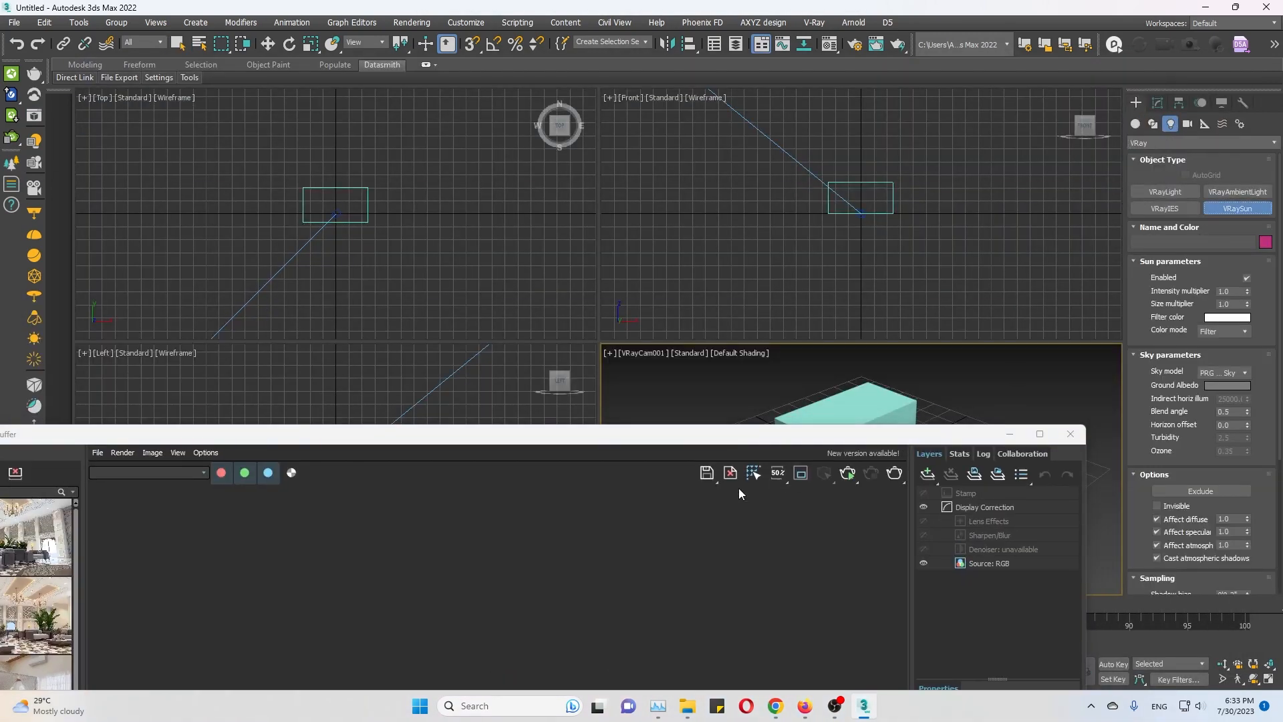
{"action": "left_click_drag", "start_coordinate": [816, 440], "coordinate": [697, 606]}
{"action": "left_click_drag", "start_coordinate": [1048, 515], "coordinate": [747, 407]}
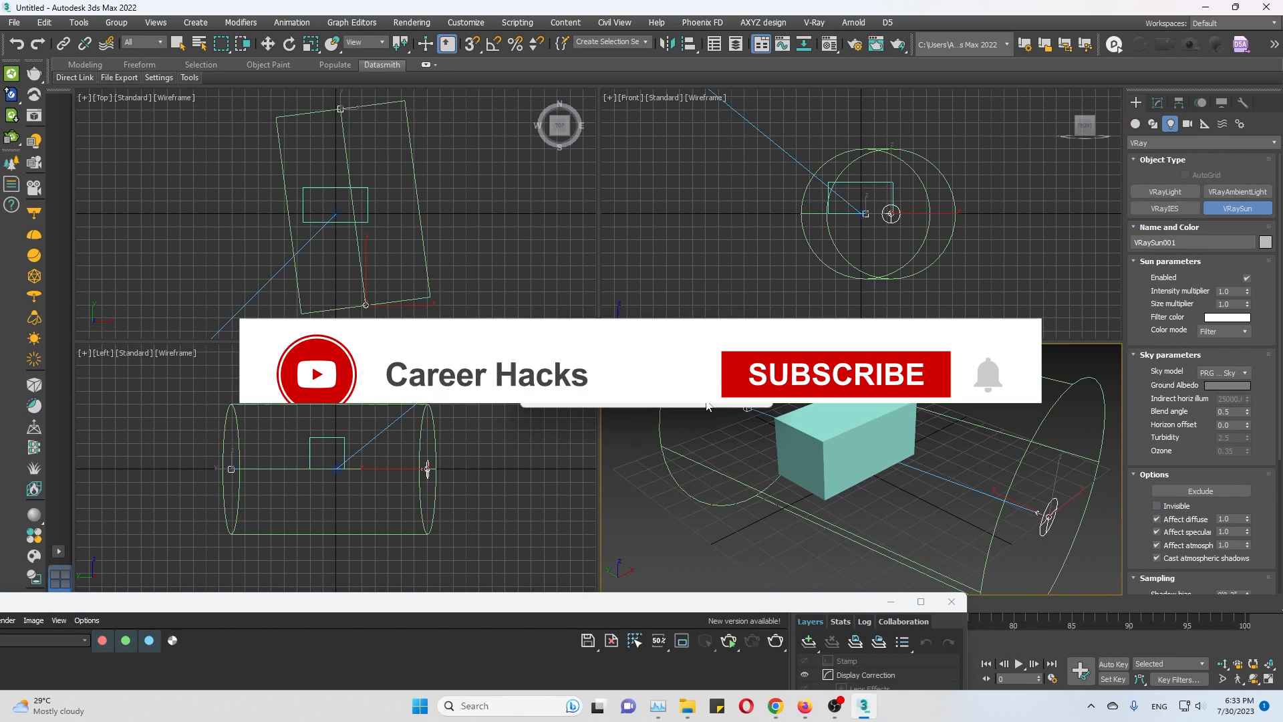
{"action": "key", "text": "w"}
{"action": "left_click_drag", "start_coordinate": [1054, 485], "coordinate": [1071, 392]}
{"action": "left_click_drag", "start_coordinate": [735, 603], "coordinate": [654, 603]}
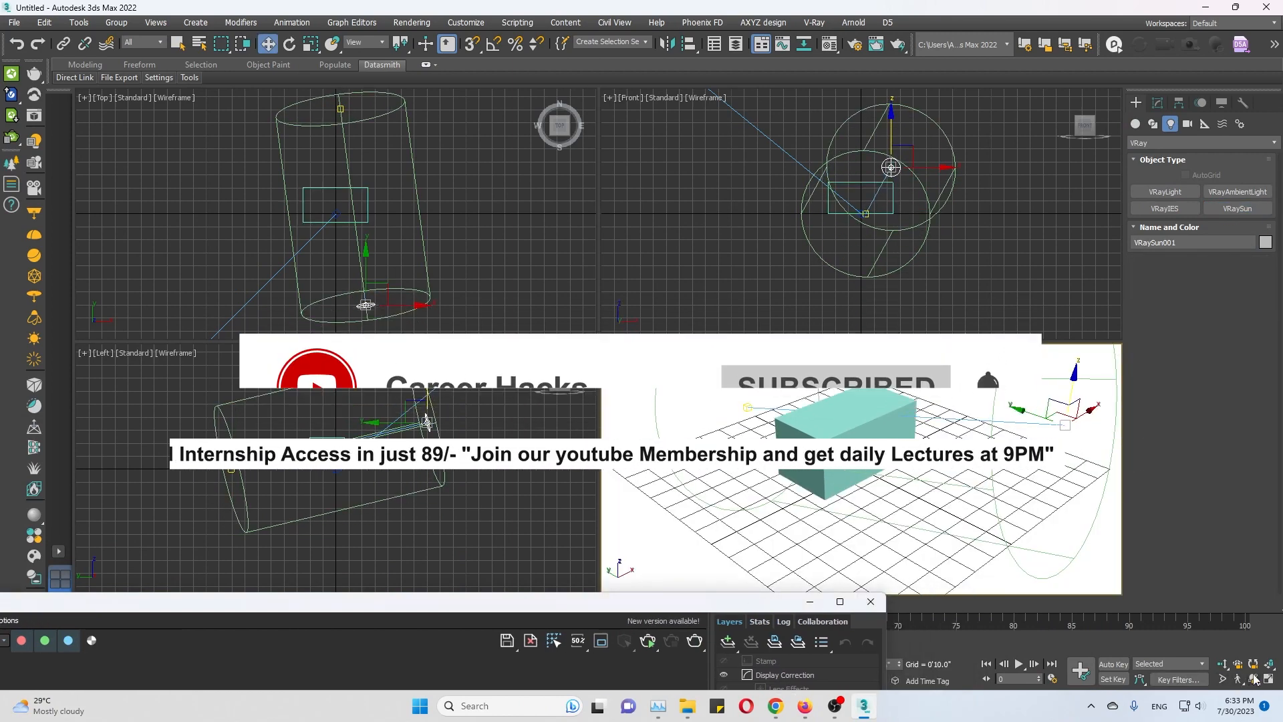
Set the viewport background to Use Customize User Interface Gradient Colors.
{"action": "key", "text": "alt+b"}
{"action": "left_click", "coordinate": [542, 191]}
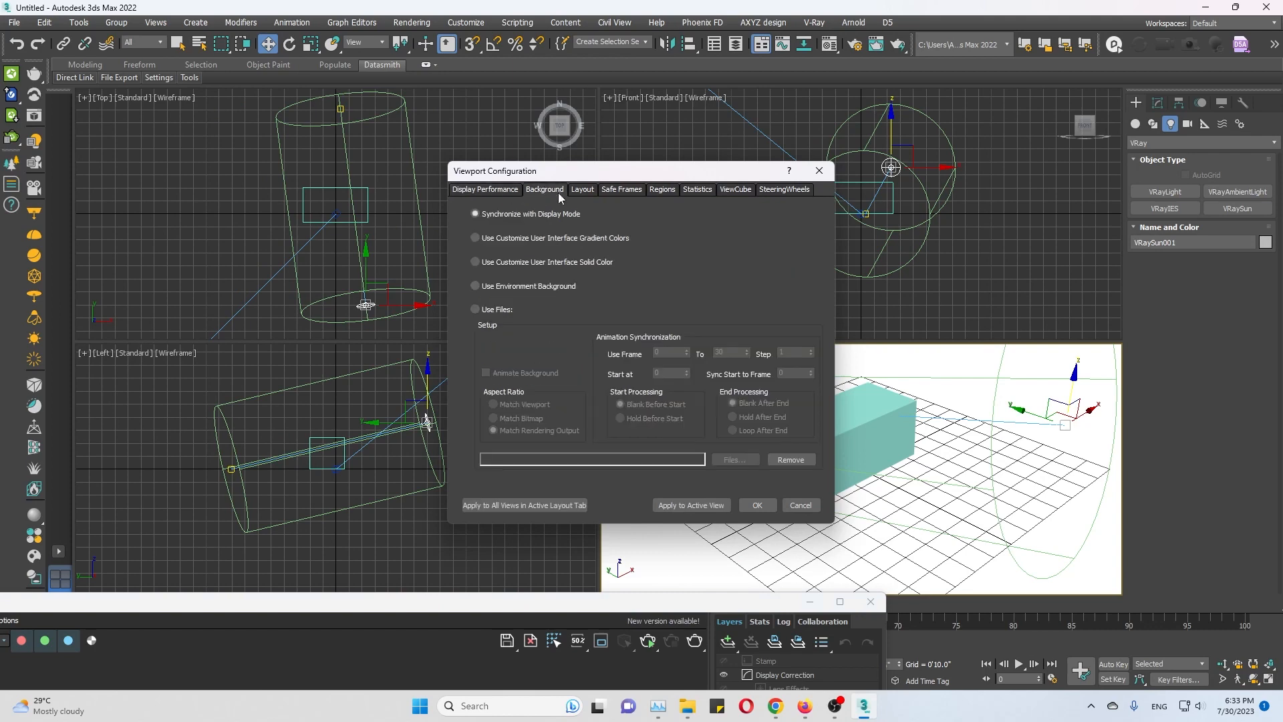
{"action": "left_click", "coordinate": [507, 503]}
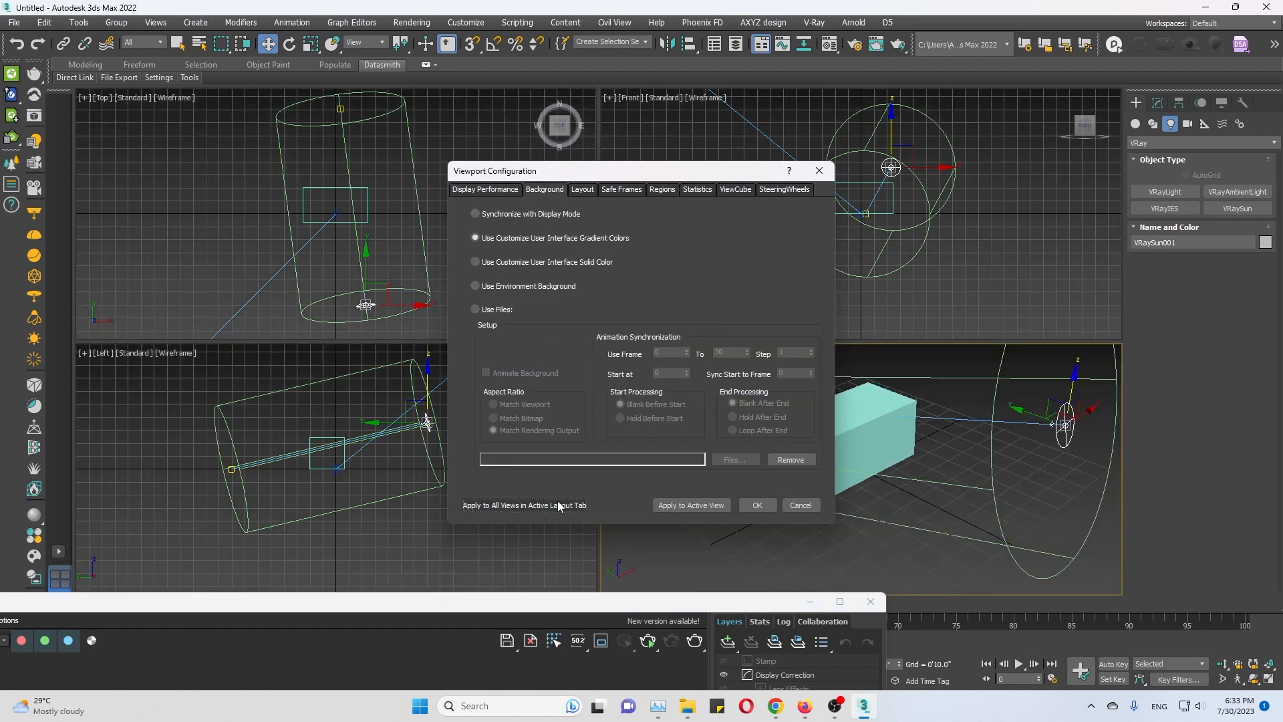
{"action": "left_click", "coordinate": [752, 506]}
Maximize the camera view, render the sunlit box in the V-Ray Frame Buffer and close the frame buffer.
{"action": "key", "text": "alt+w"}
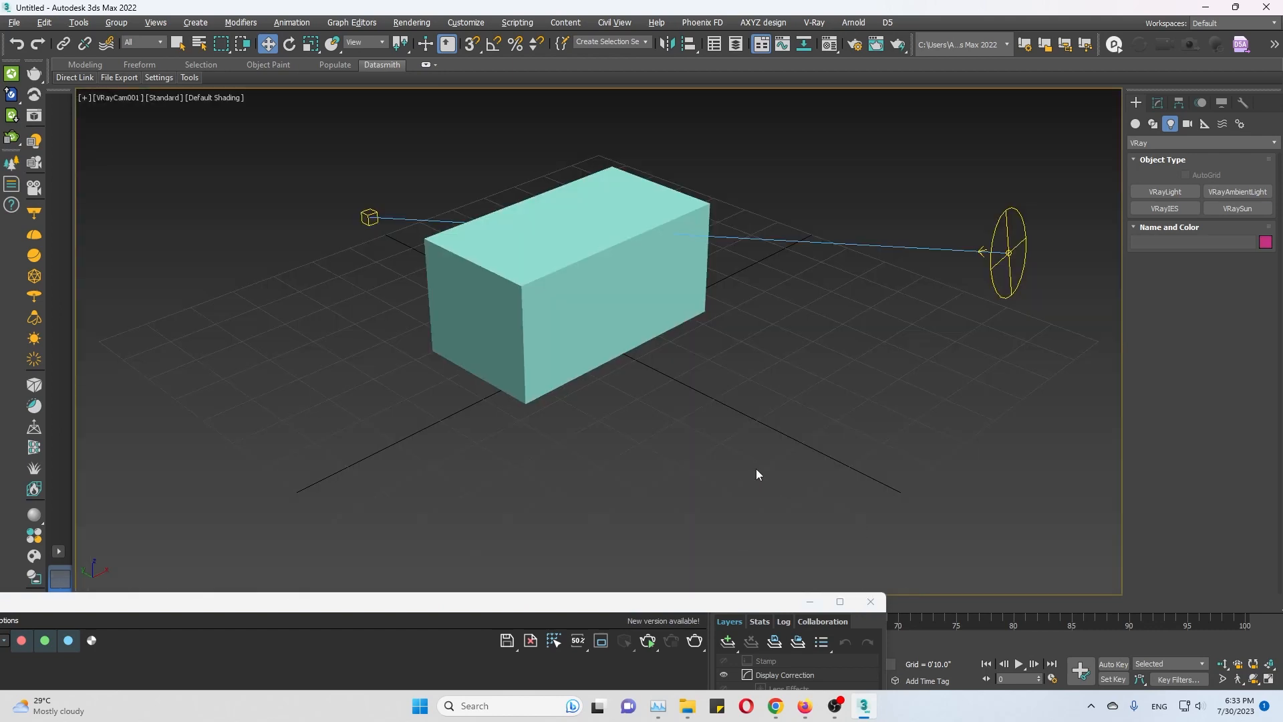
{"action": "scroll", "coordinate": [762, 438], "scroll_direction": "down", "scroll_amount": 3}
{"action": "middle_click_drag", "start_coordinate": [747, 389], "coordinate": [753, 407]}
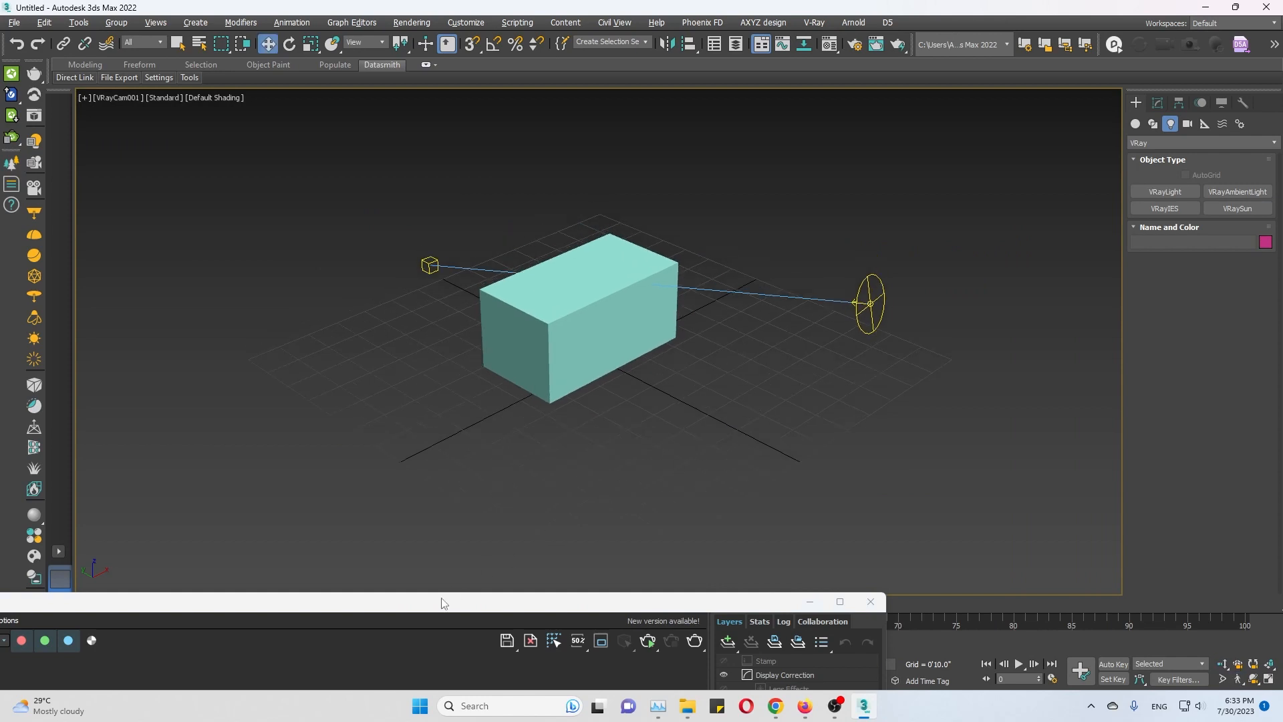
{"action": "left_click_drag", "start_coordinate": [428, 611], "coordinate": [684, 66]}
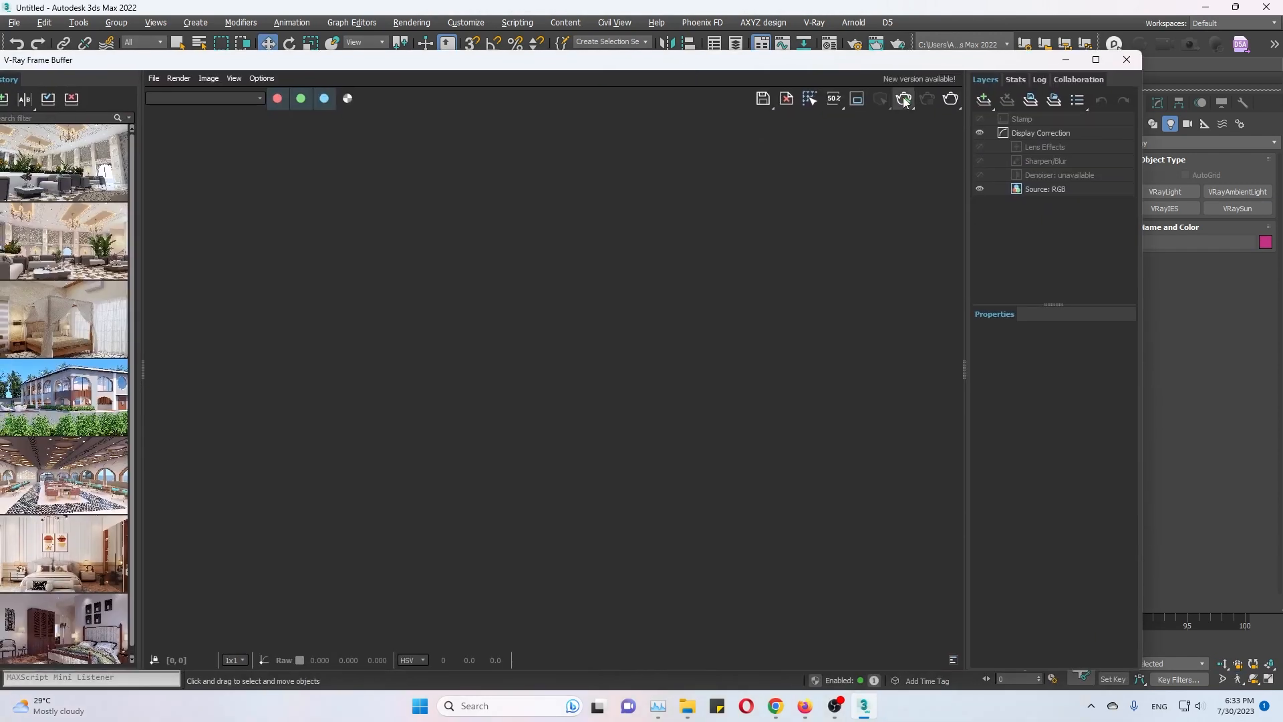
{"action": "left_click", "coordinate": [903, 97]}
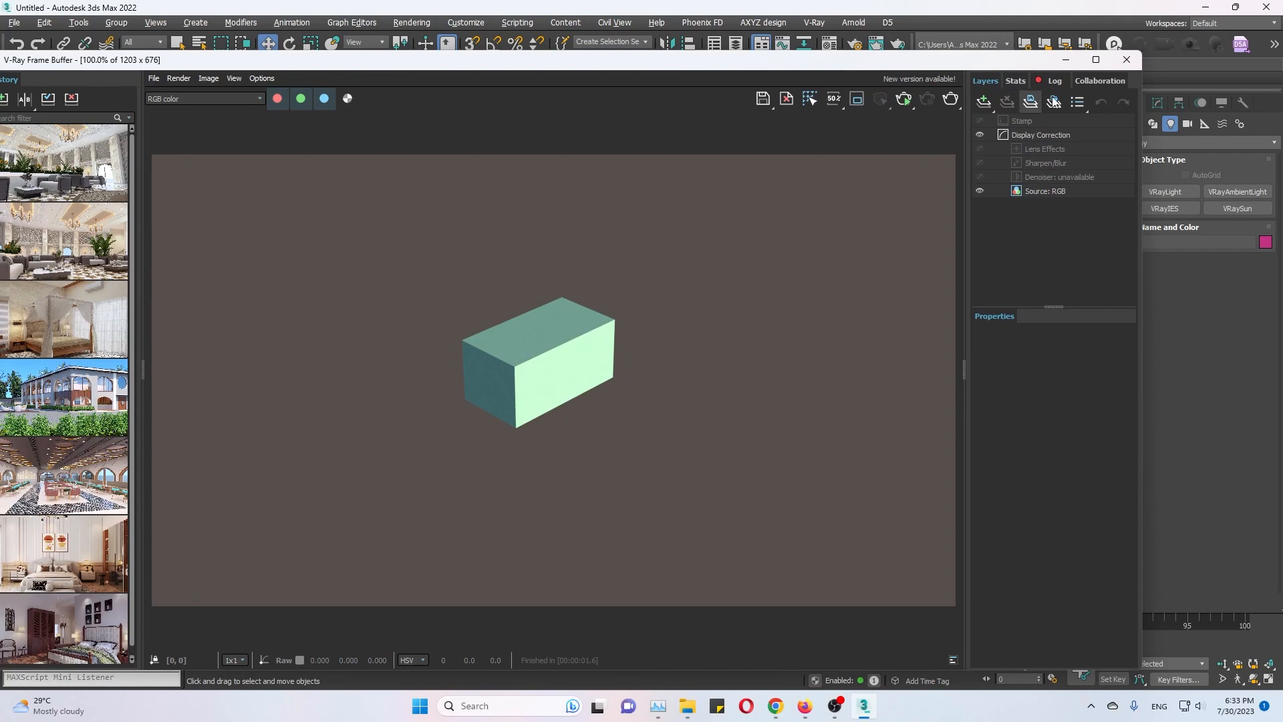
{"action": "left_click", "coordinate": [1126, 59]}
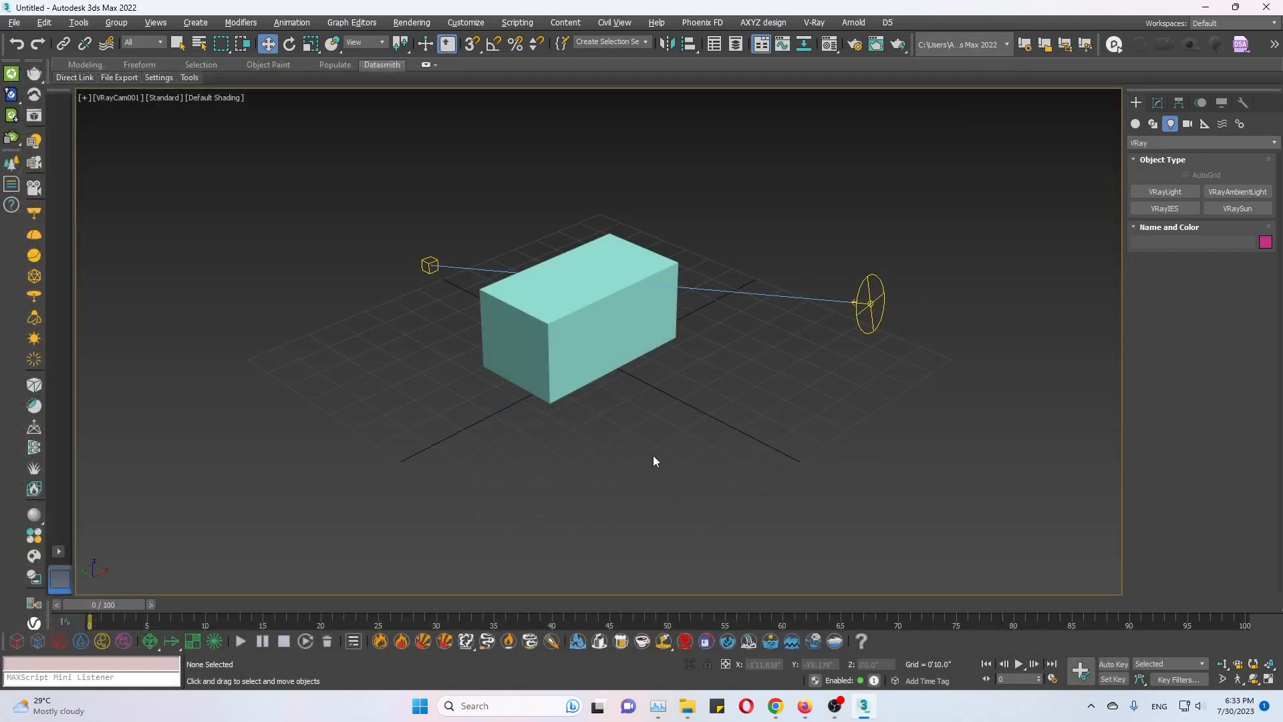
Switch to the Perspective view and select the box, camera and sun together.
{"action": "key", "text": "p"}
{"action": "scroll", "coordinate": [650, 454], "scroll_direction": "down", "scroll_amount": 5}
{"action": "middle_click_drag", "start_coordinate": [649, 454], "coordinate": [512, 439], "text": "alt"}
{"action": "scroll", "coordinate": [484, 418], "scroll_direction": "down", "scroll_amount": 2}
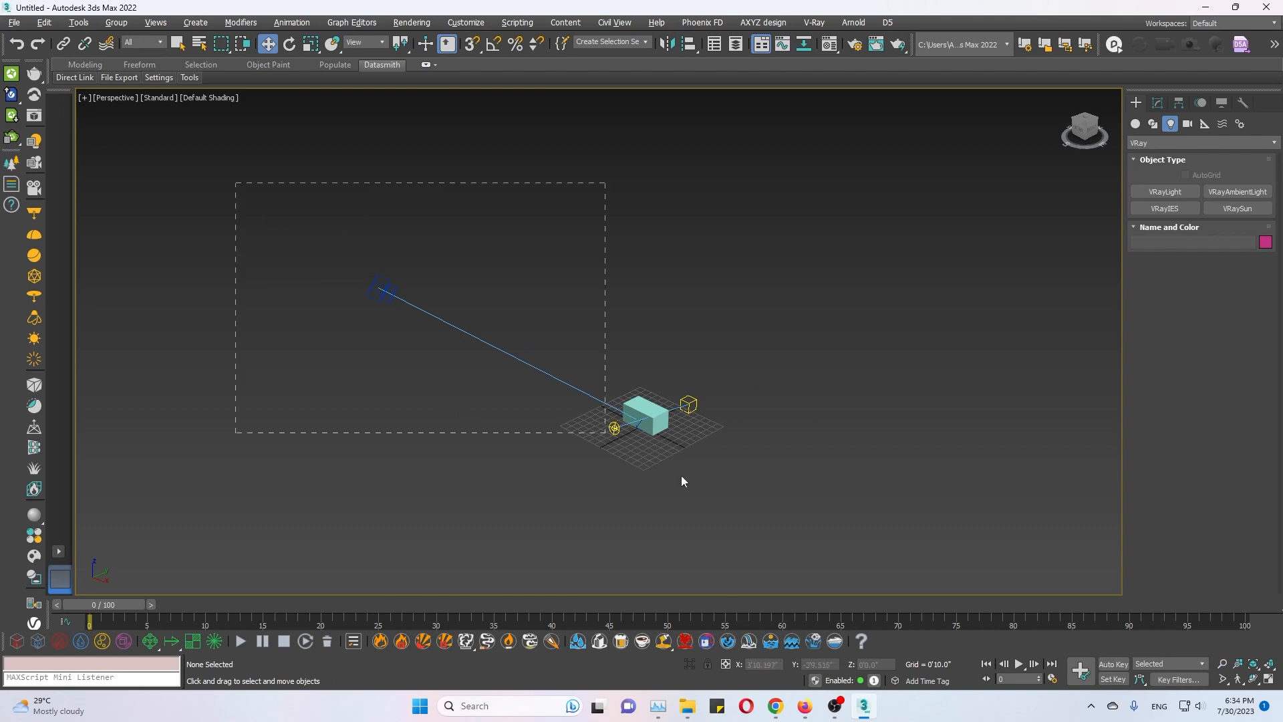
{"action": "left_click_drag", "start_coordinate": [528, 387], "coordinate": [840, 551]}
Save the scene to the Desktop as Test1.
{"action": "key", "text": "ctrl+s"}
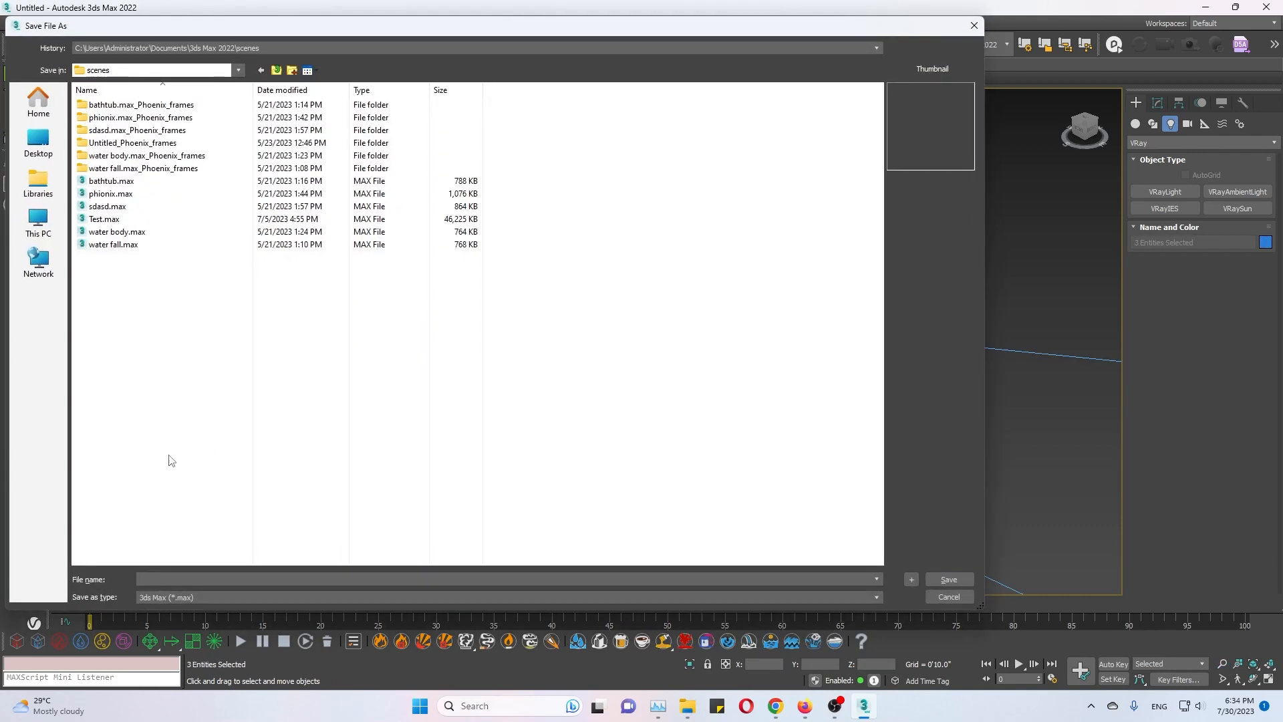
{"action": "left_click", "coordinate": [38, 141]}
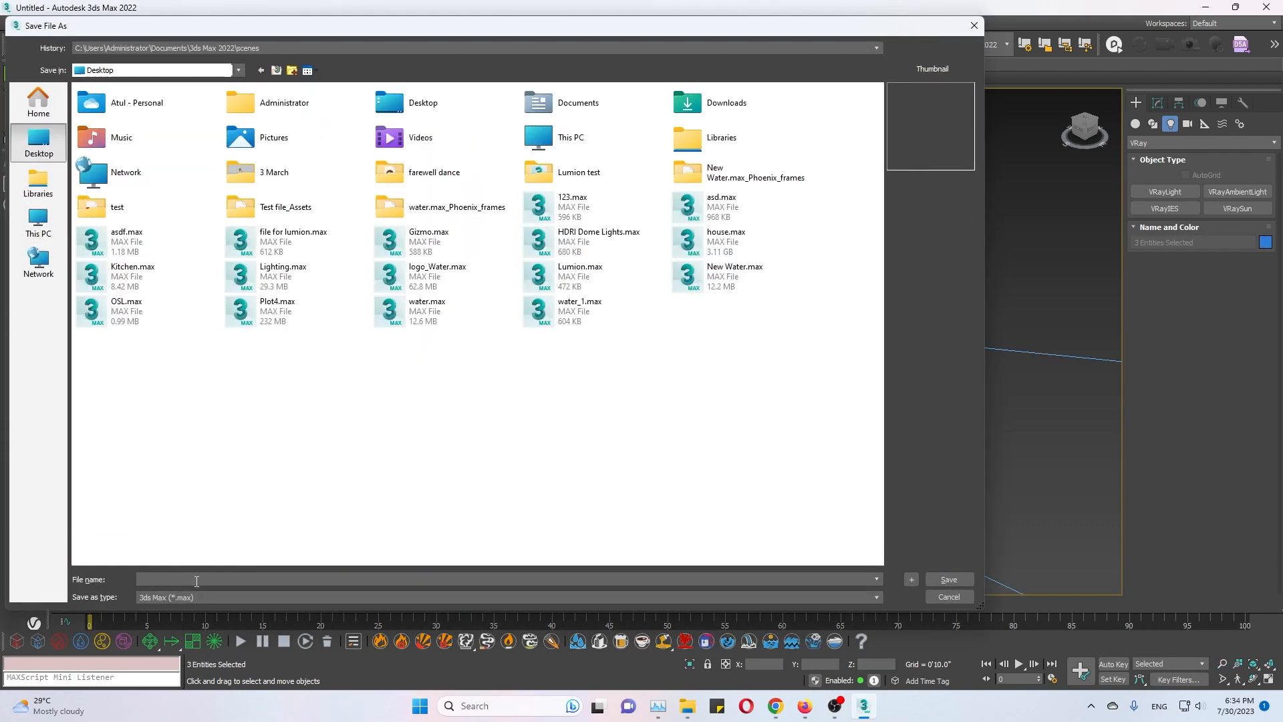
{"action": "type", "text": "Test"}
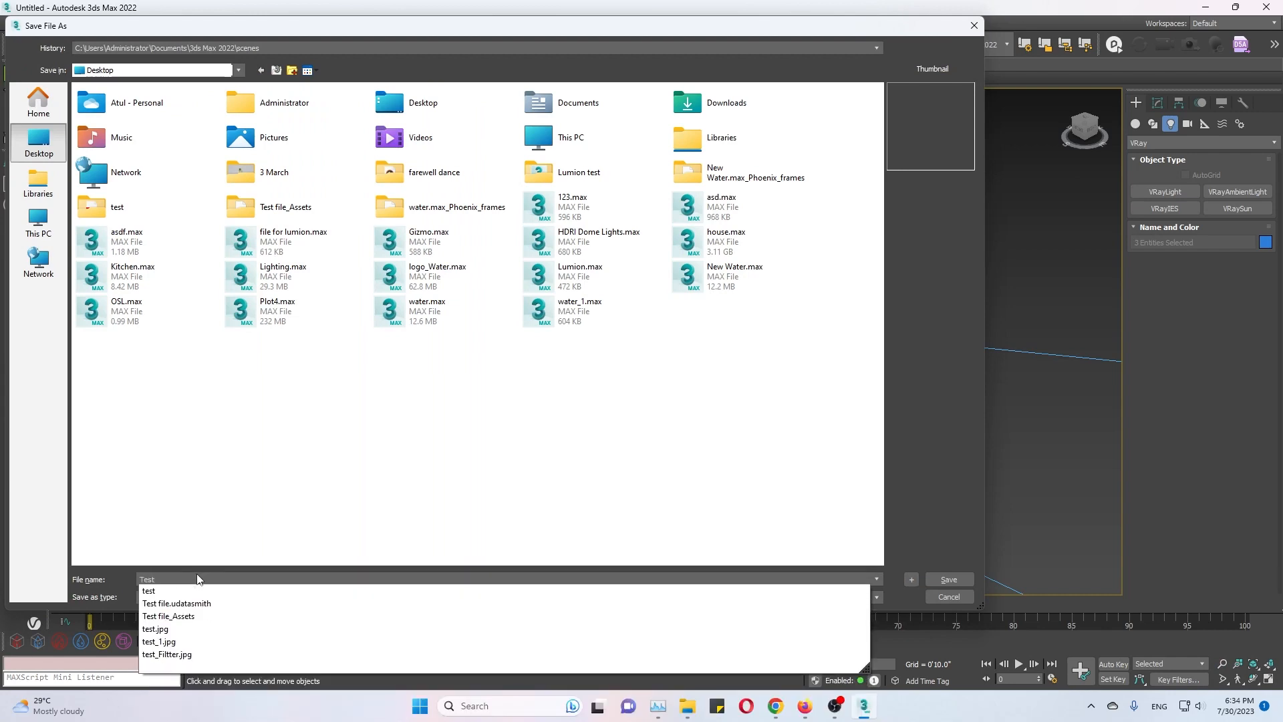
{"action": "type", "text": "1"}
{"action": "key", "text": "Return"}
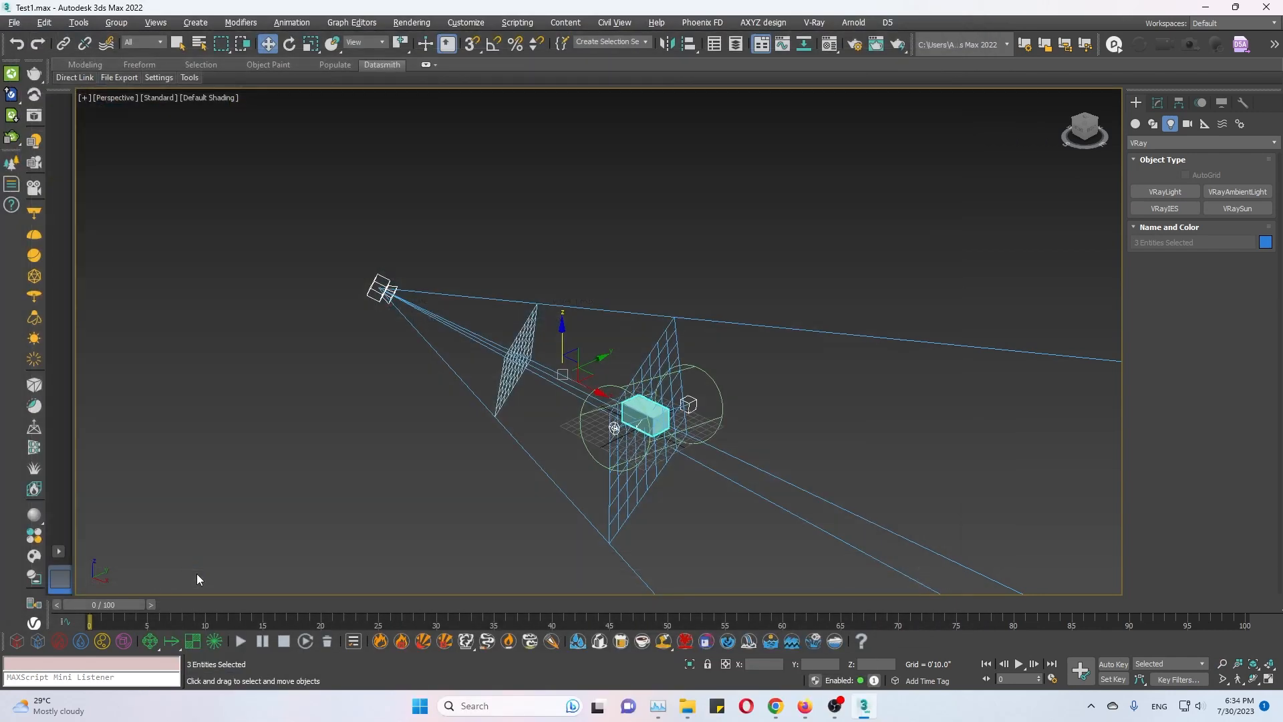
Delete all objects from the scene.
{"action": "left_click", "coordinate": [372, 332]}
{"action": "key", "text": "ctrl+a"}
{"action": "key", "text": "Delete"}
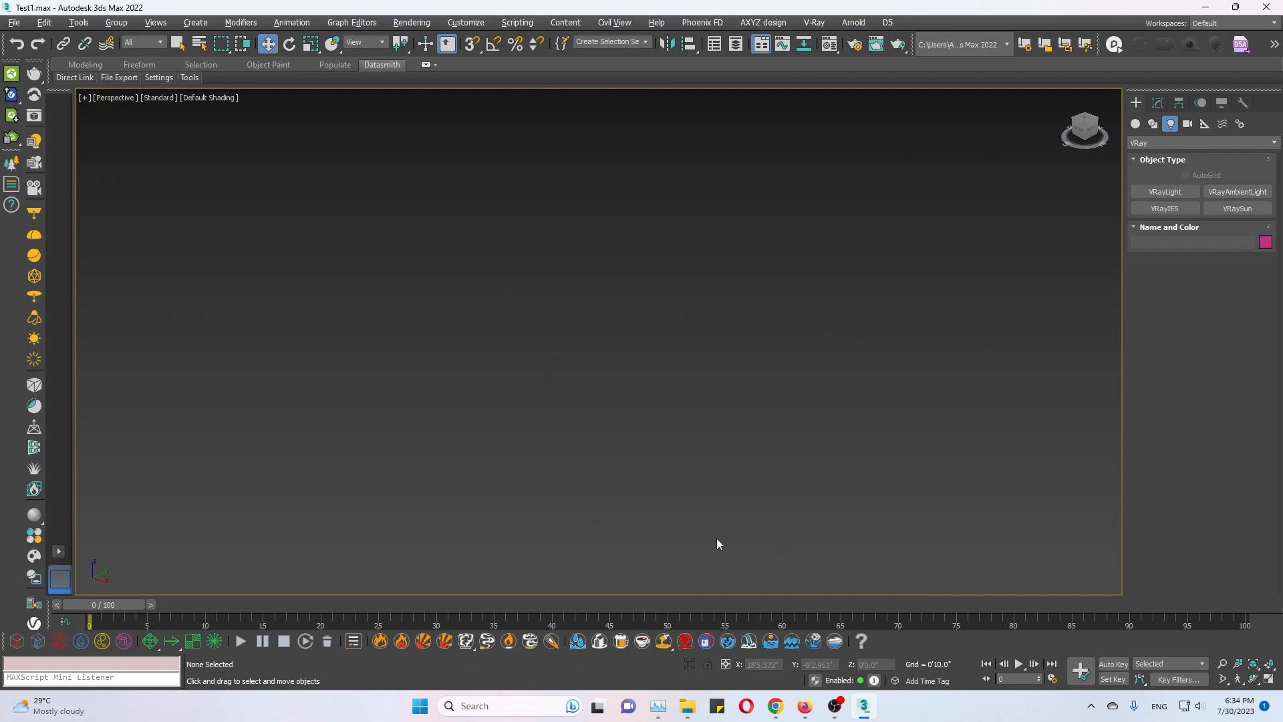
Choose finel 3d.max from the finel 3d folder as the file to merge into the scene.
{"action": "left_click", "coordinate": [14, 24]}
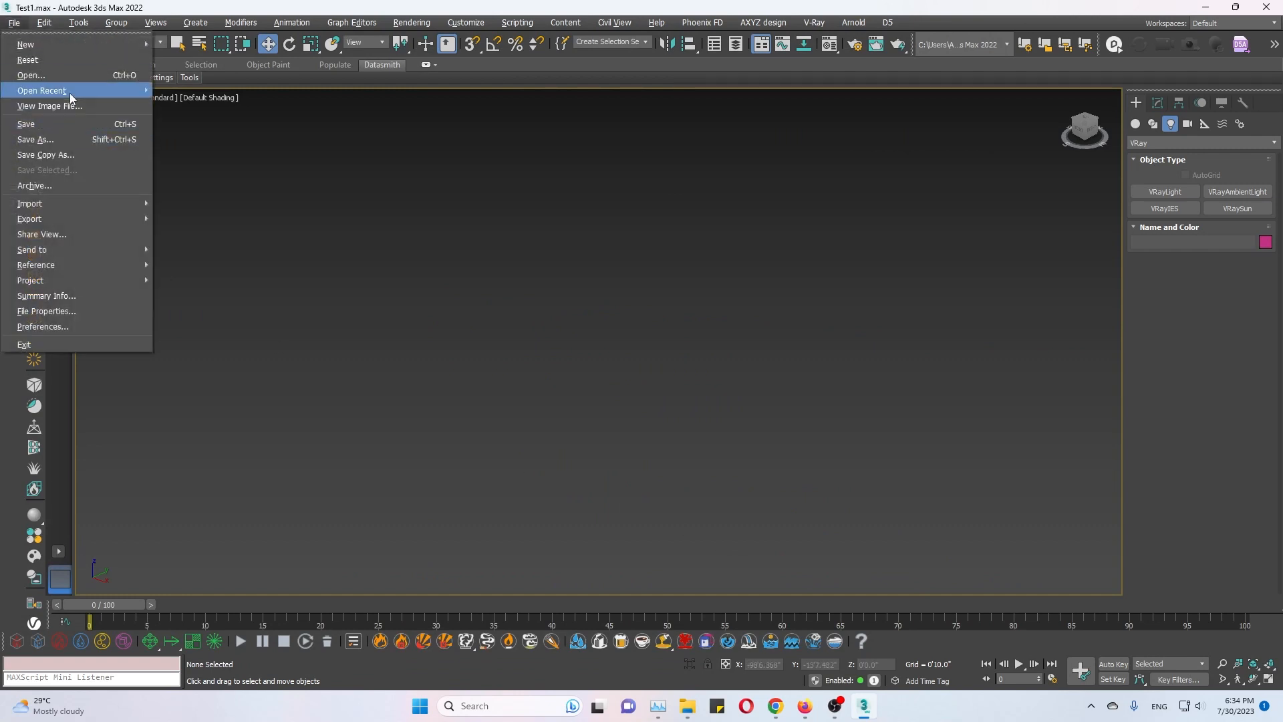
{"action": "mouse_move", "coordinate": [82, 203]}
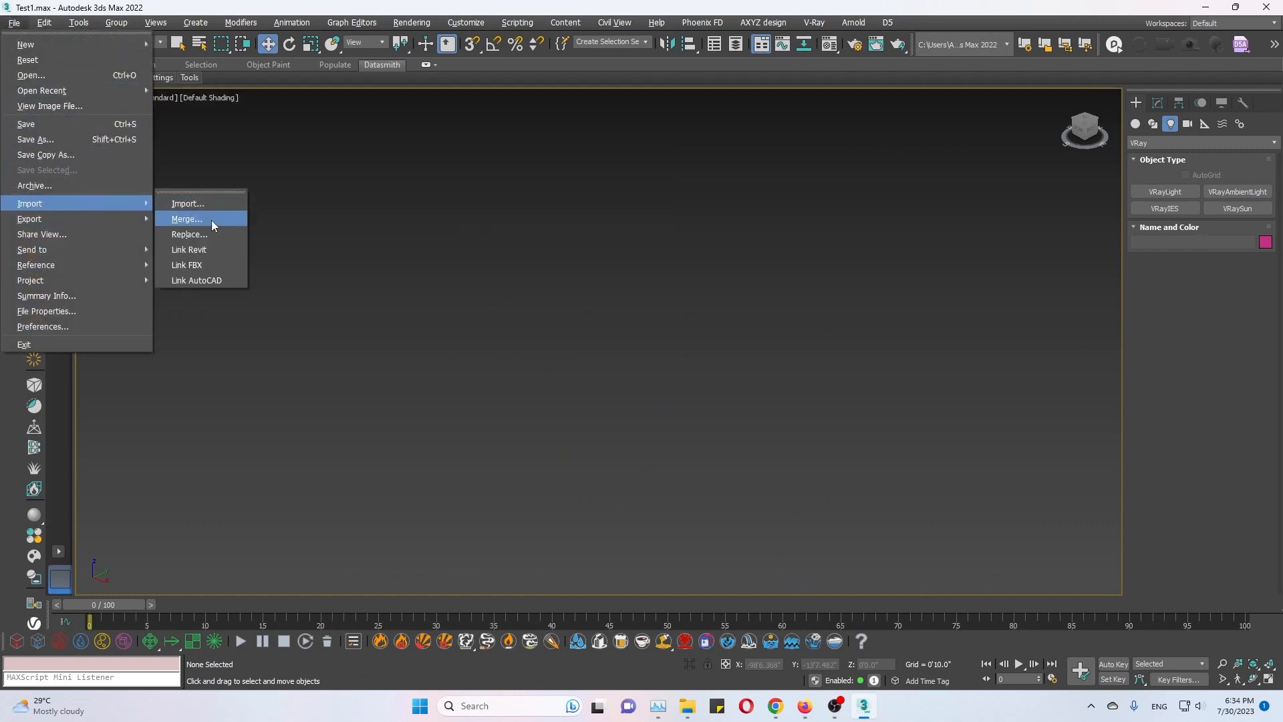
{"action": "left_click", "coordinate": [214, 217]}
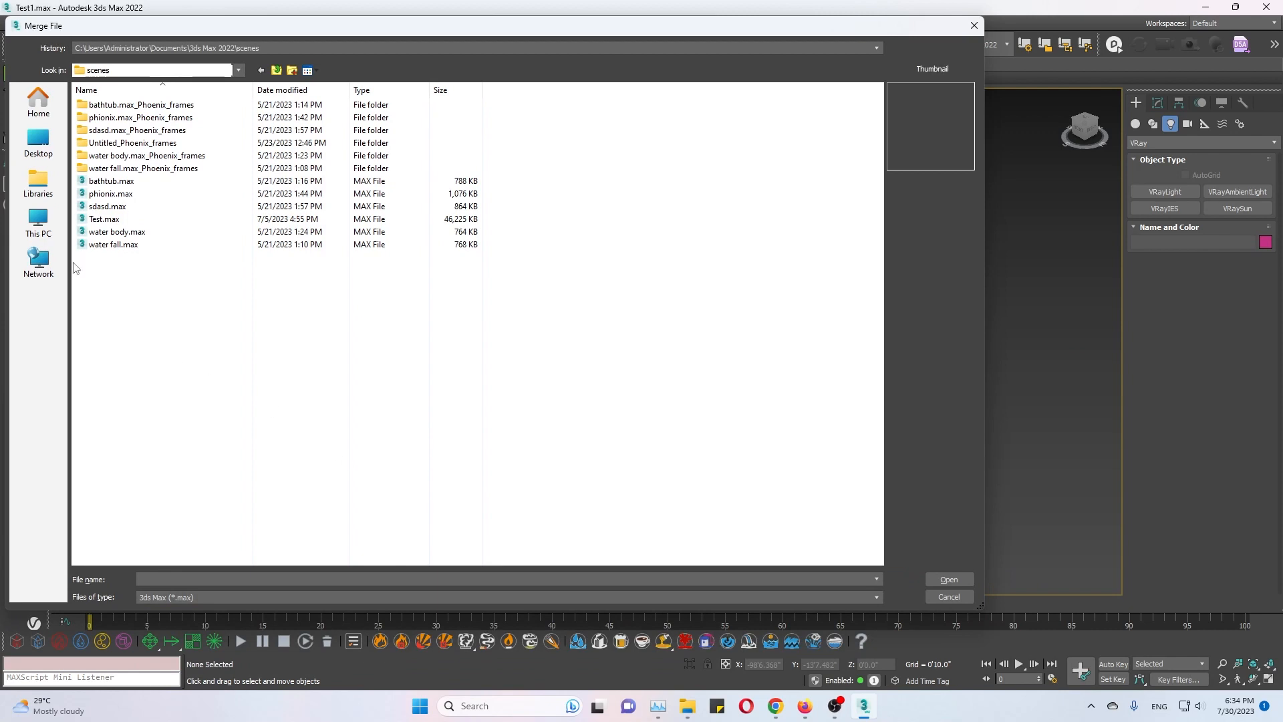
{"action": "left_click", "coordinate": [38, 142]}
{"action": "double_click", "coordinate": [578, 104]}
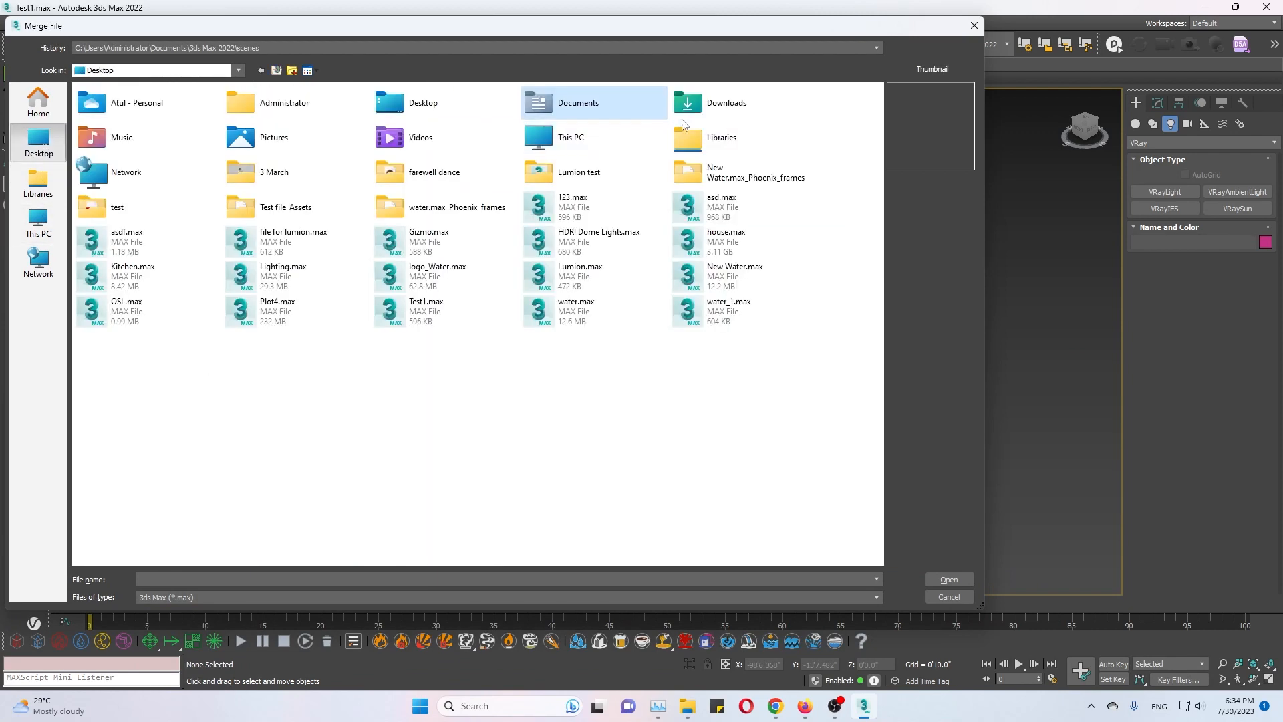
{"action": "double_click", "coordinate": [172, 233]}
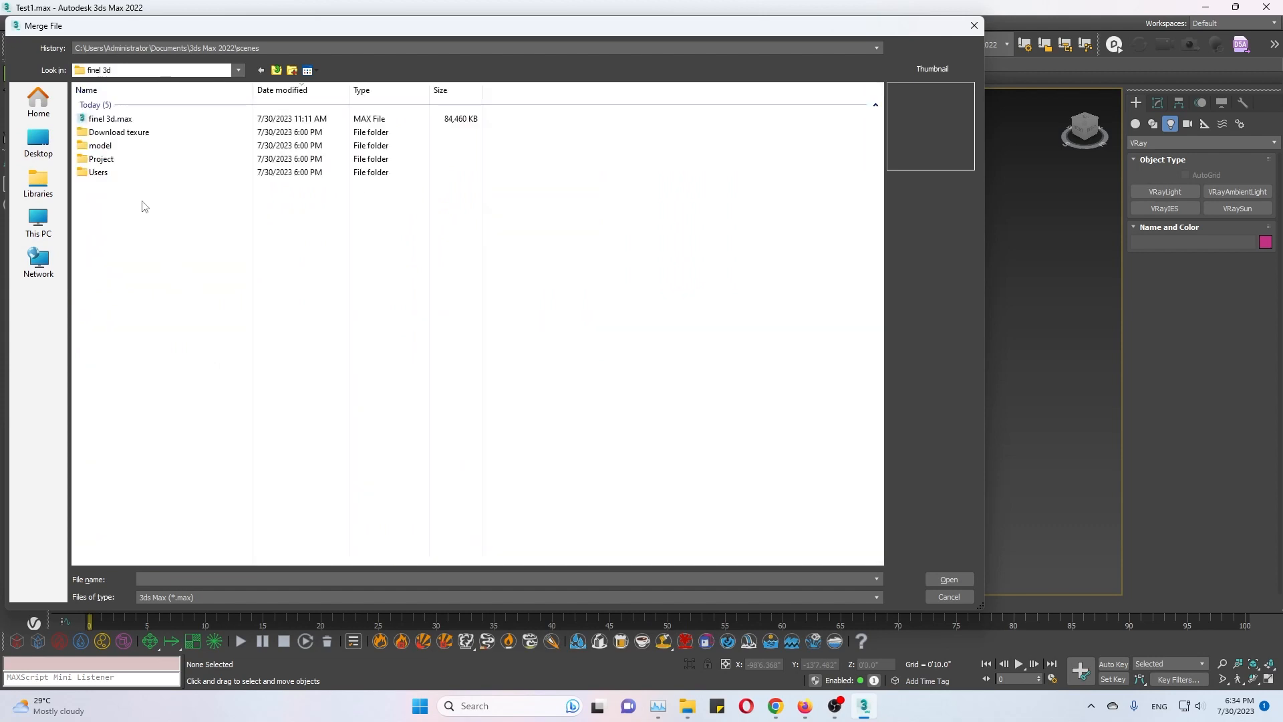
{"action": "double_click", "coordinate": [107, 119]}
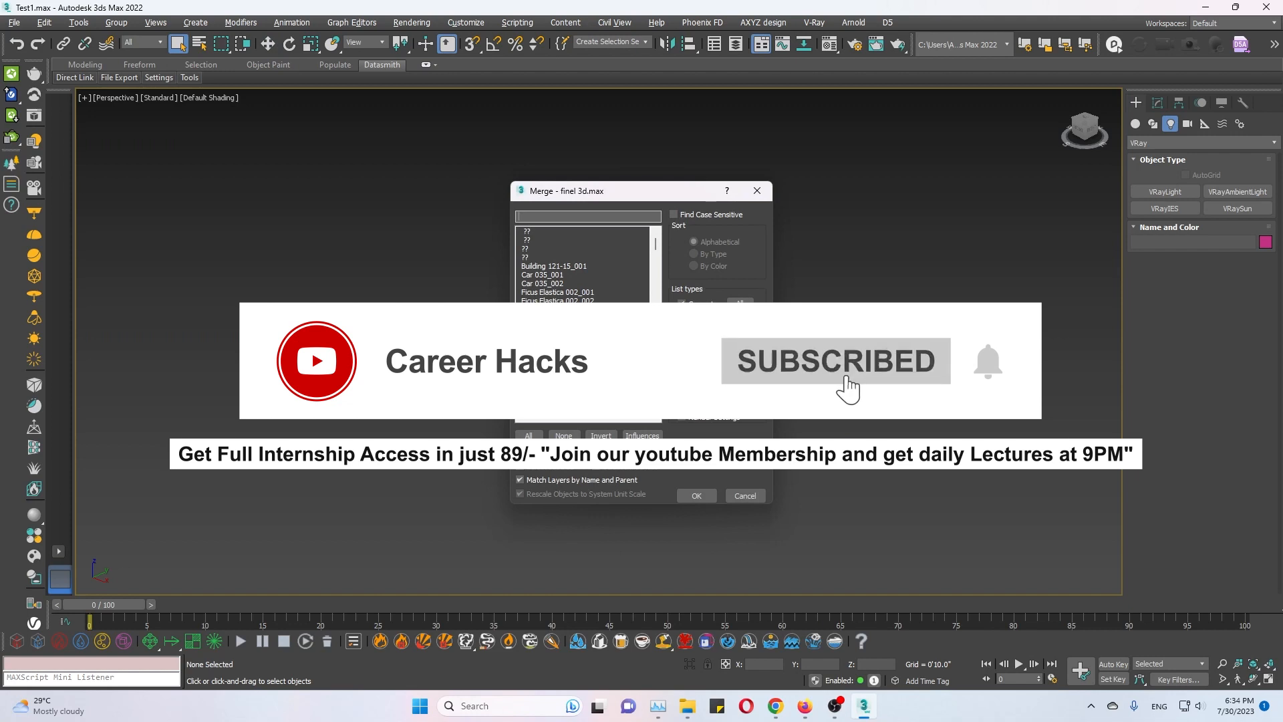
Exclude helpers, space warps and bone objects from the merge list, select all remaining objects and merge them.
{"action": "left_click", "coordinate": [682, 318]}
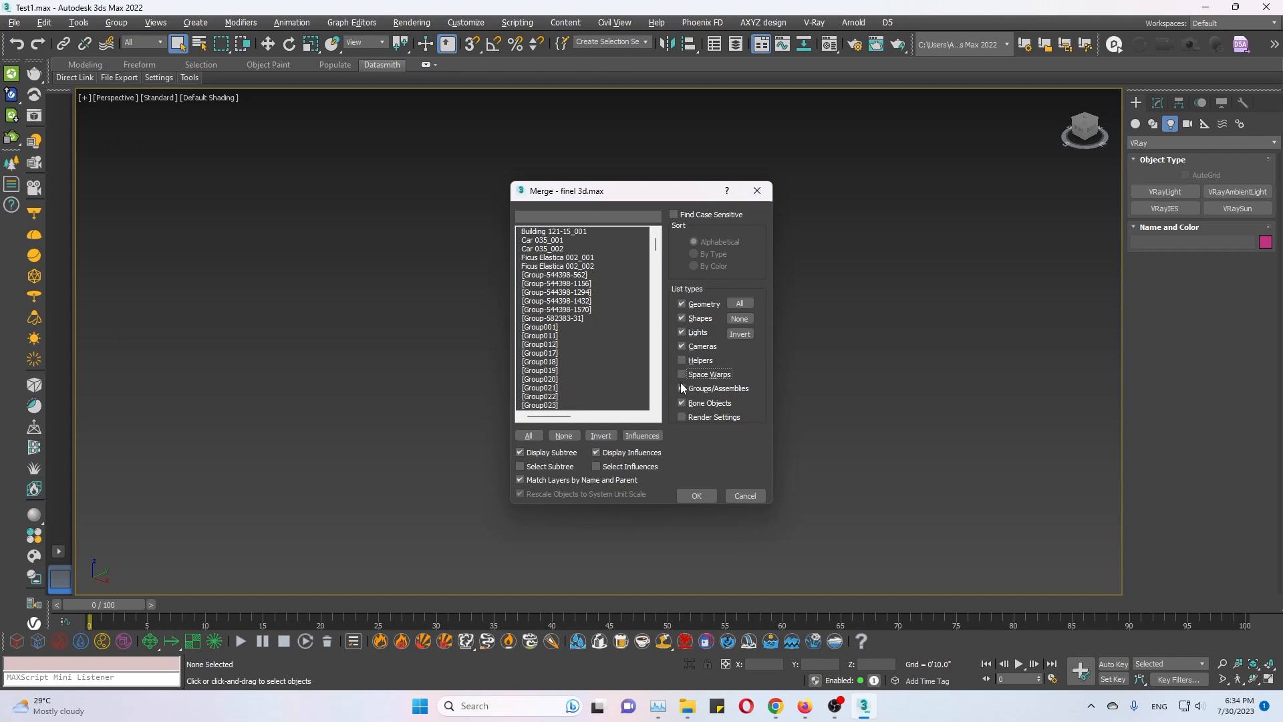
{"action": "left_click", "coordinate": [681, 402]}
{"action": "left_click", "coordinate": [528, 435]}
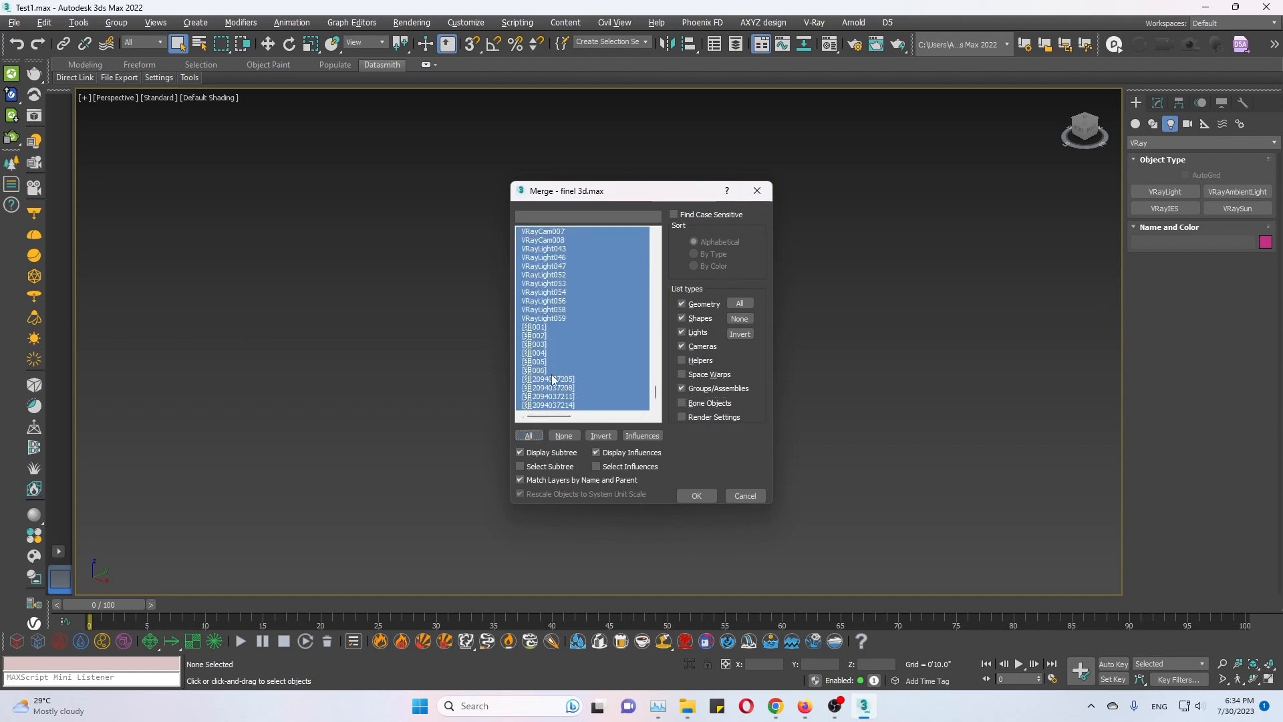
{"action": "left_click", "coordinate": [657, 404]}
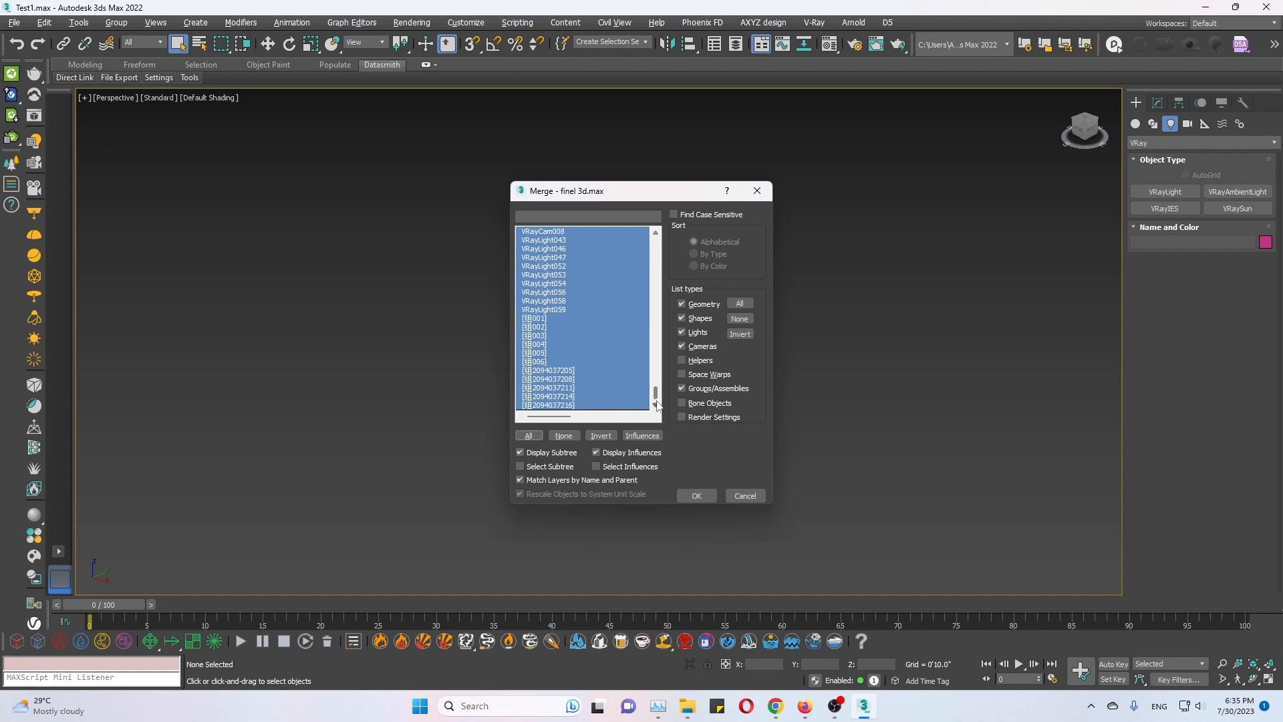
{"action": "left_click", "coordinate": [696, 496]}
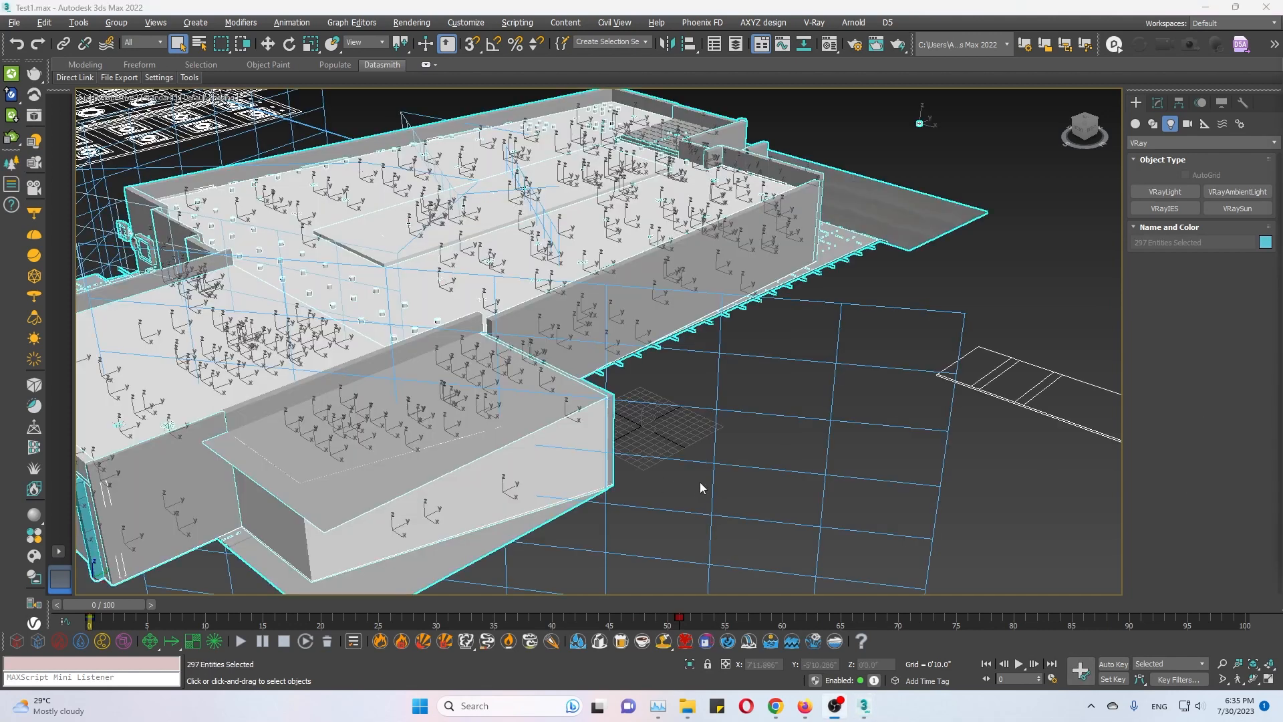
Deselect the merged objects, switch to the VRayCam001 view of the hall, and run and stop an interactive V-Ray render.
{"action": "left_click", "coordinate": [707, 449]}
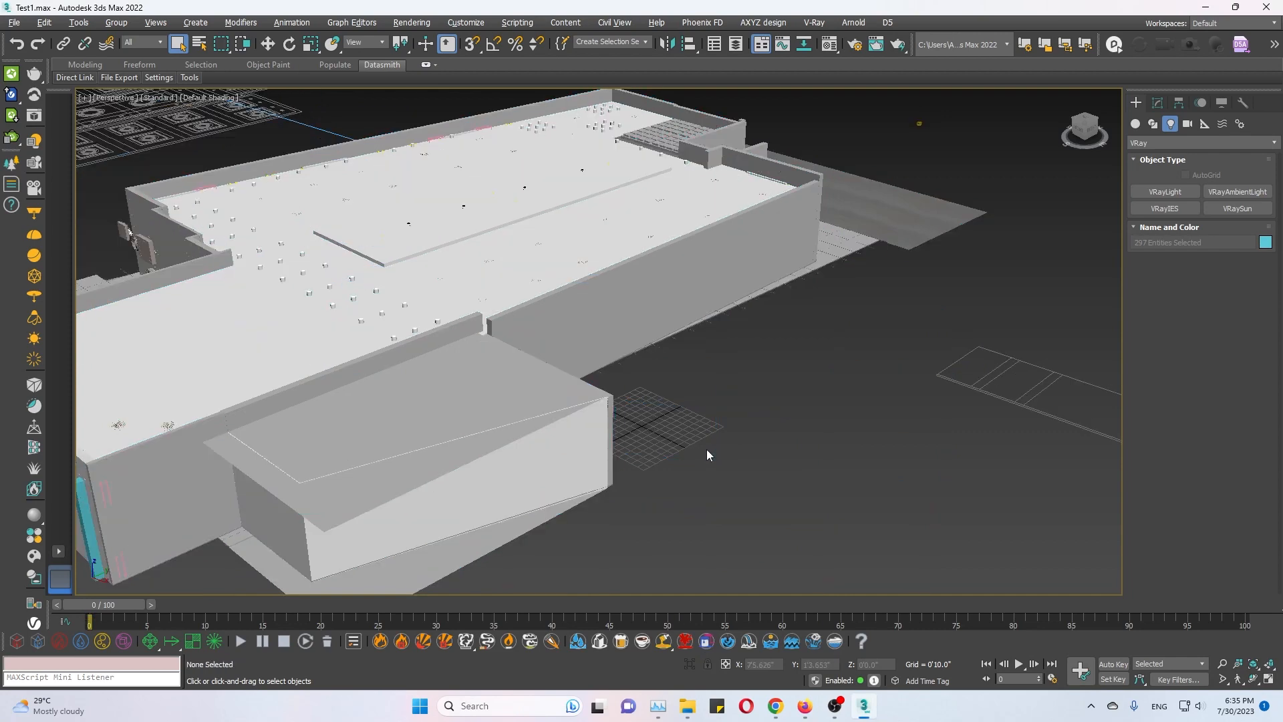
{"action": "key", "text": "c"}
{"action": "double_click", "coordinate": [616, 254]}
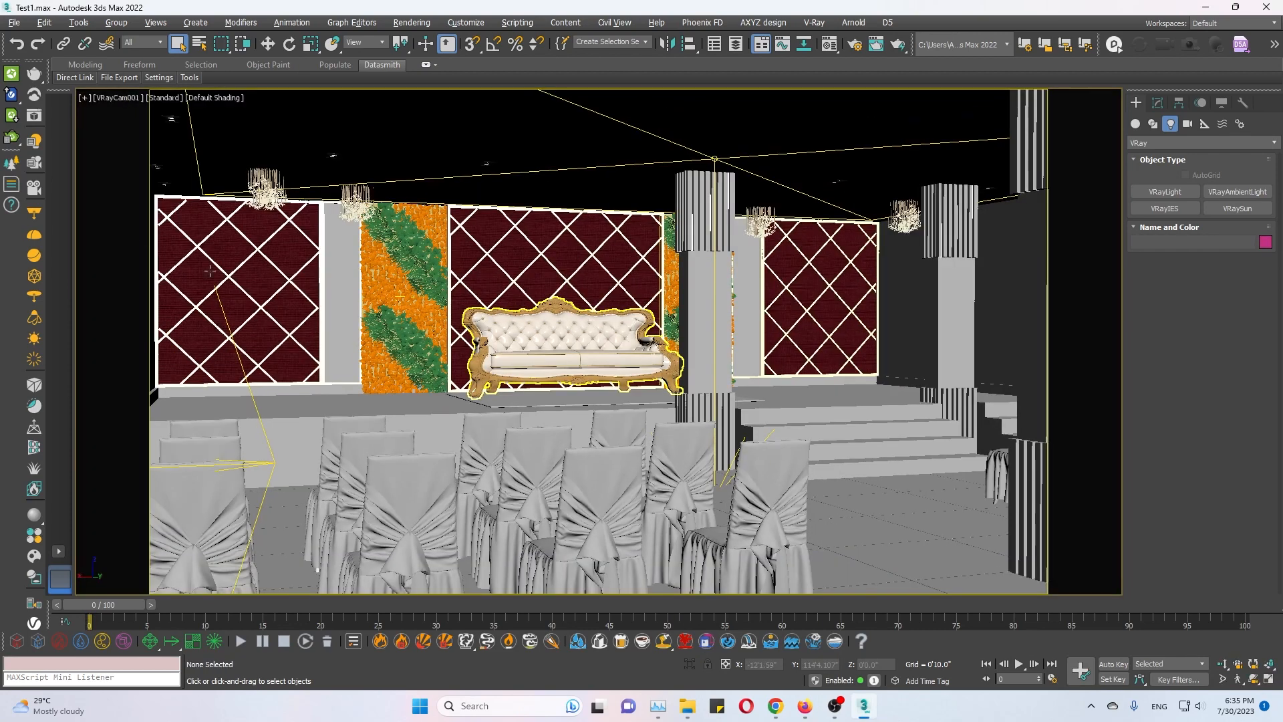
{"action": "left_click", "coordinate": [34, 116]}
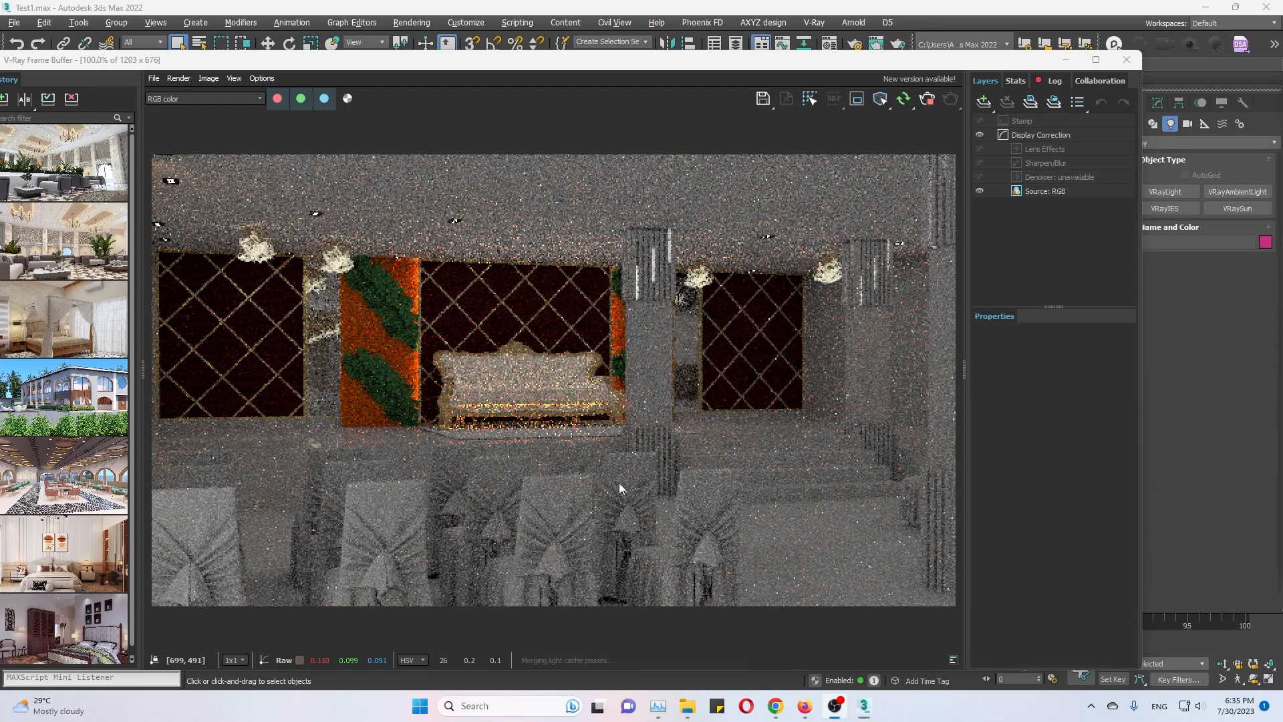
{"action": "left_click", "coordinate": [924, 100]}
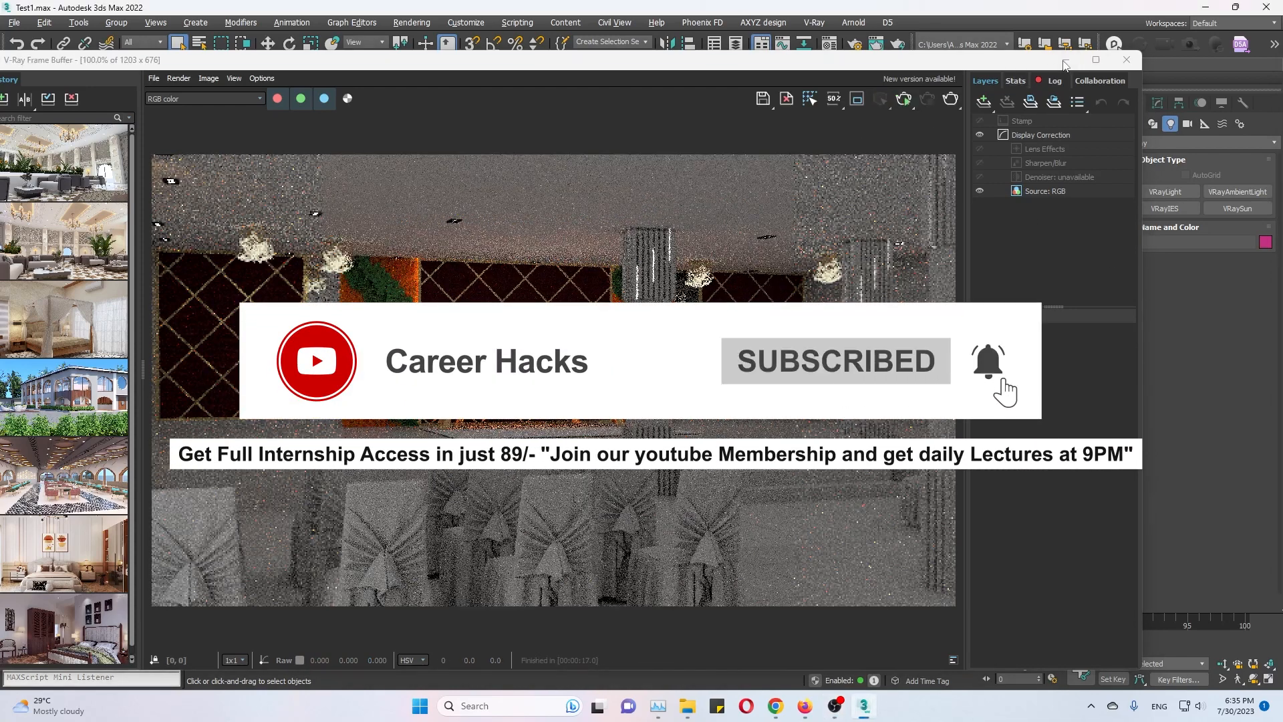
Minimize the frame buffer, start a production render of VRayCam001 from Render Setup with V-Ray 6, and stop it.
{"action": "left_click", "coordinate": [1065, 59]}
{"action": "key", "text": "F10"}
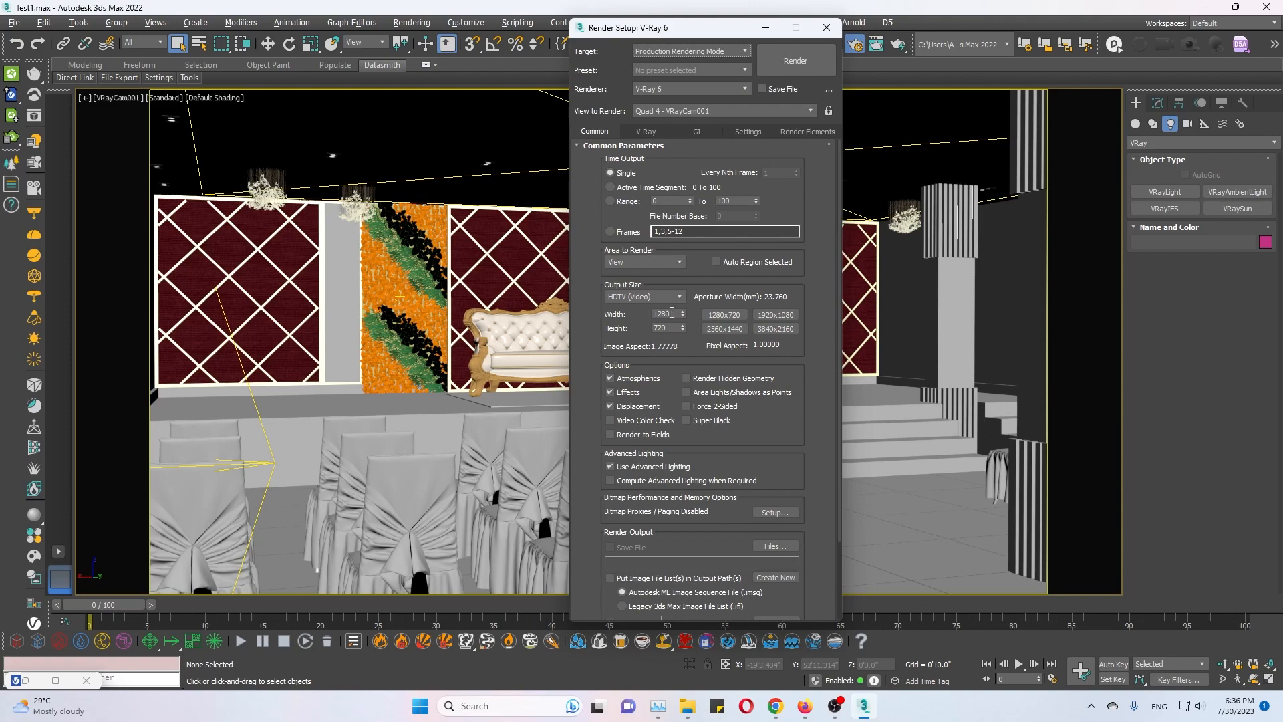
{"action": "left_click", "coordinate": [808, 66]}
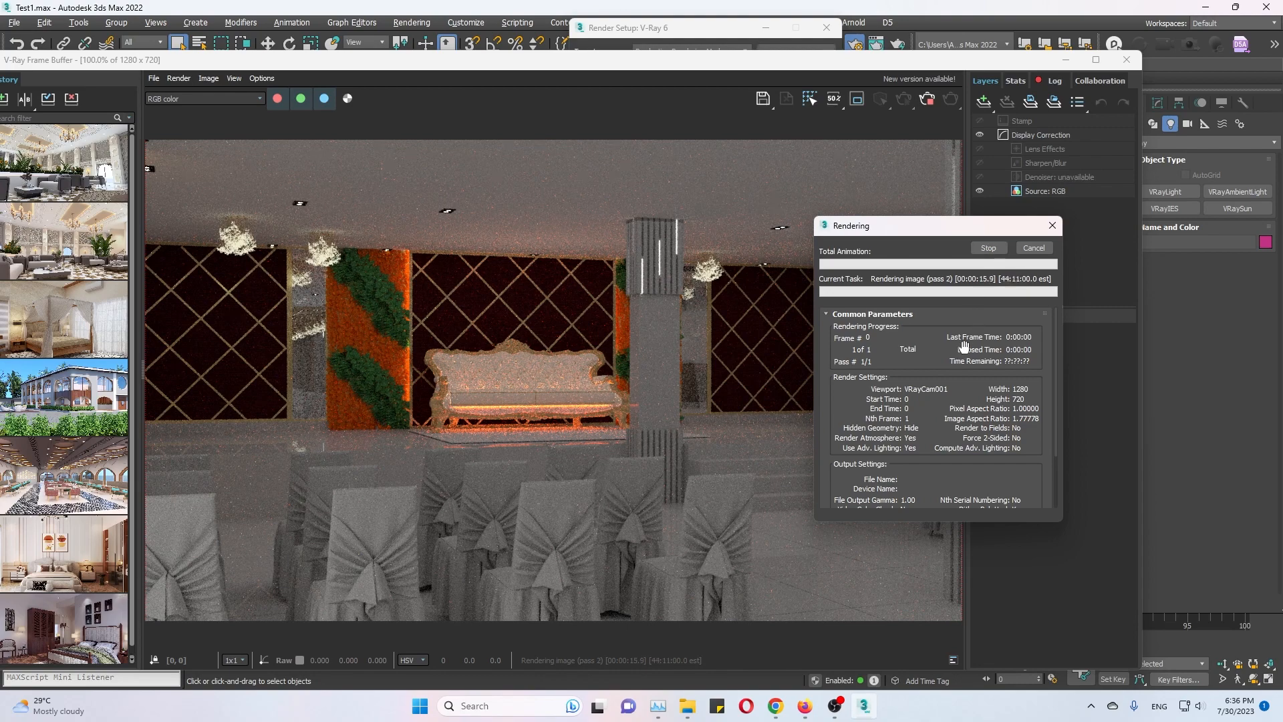
{"action": "left_click", "coordinate": [988, 248]}
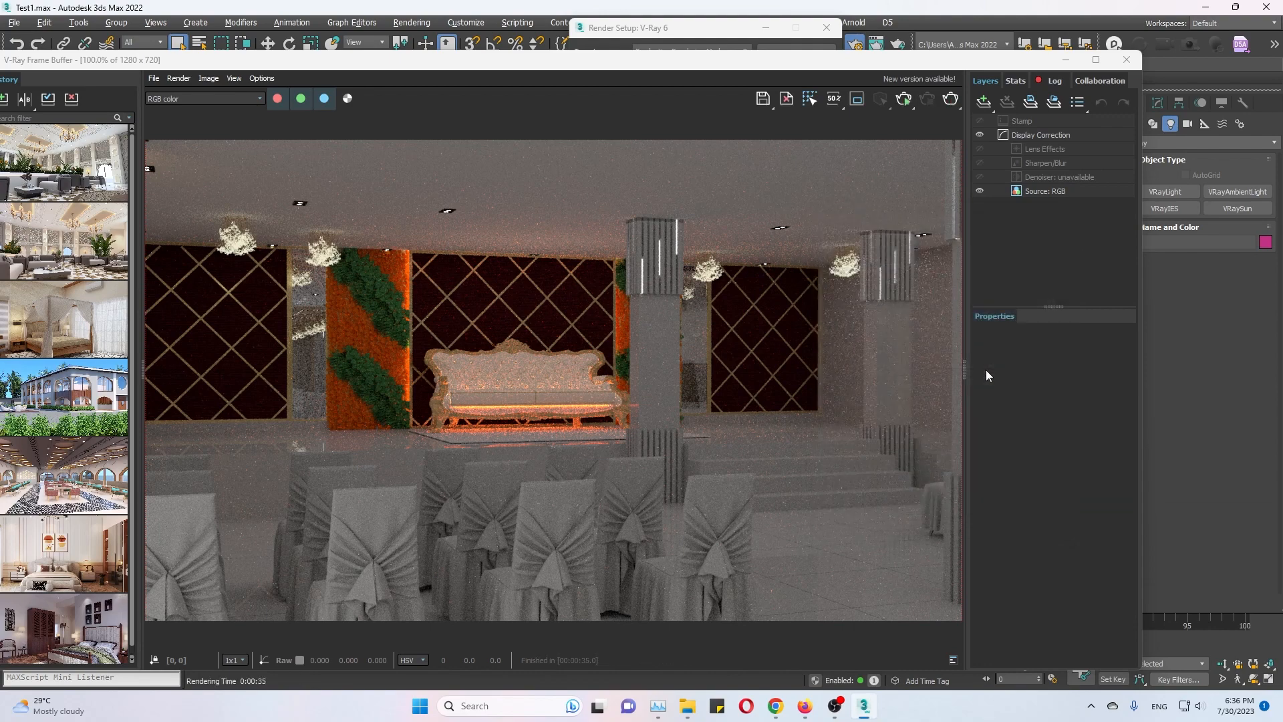
Set the renderer to V-Ray GPU 6, render the hall, and close the frame buffer and Render Setup.
{"action": "left_click", "coordinate": [672, 30]}
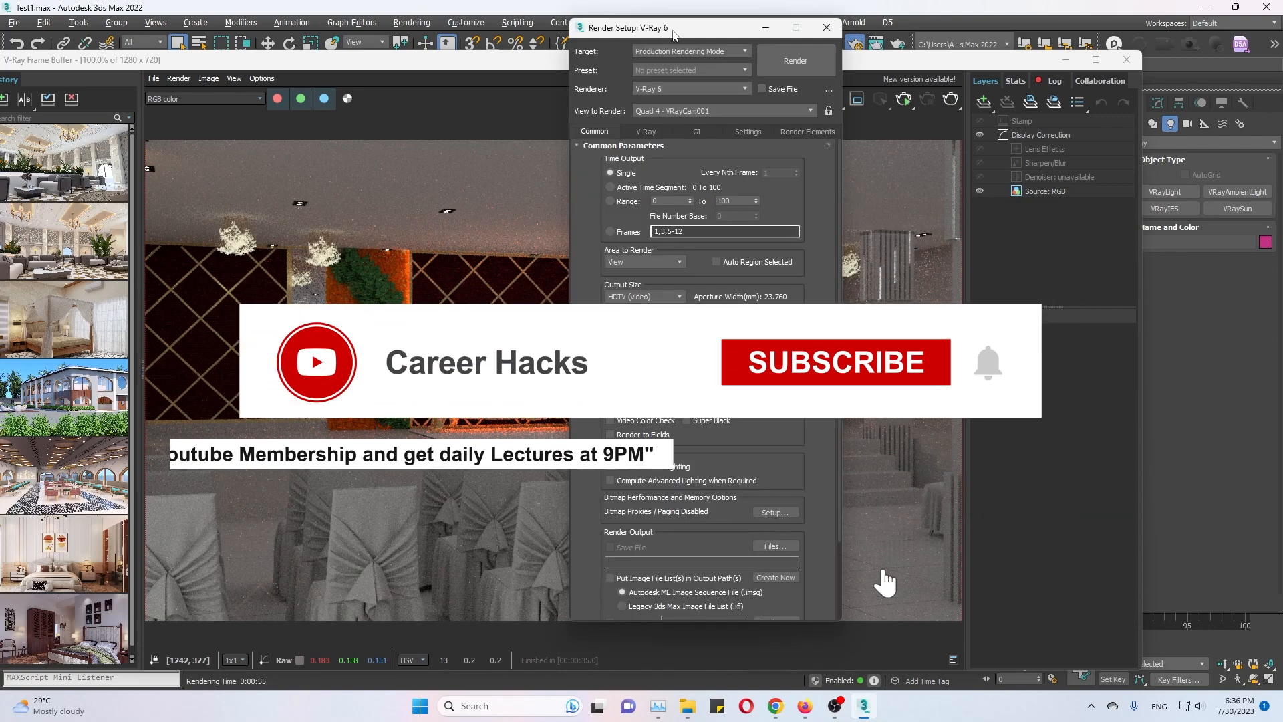
{"action": "left_click", "coordinate": [671, 91]}
{"action": "left_click", "coordinate": [671, 159]}
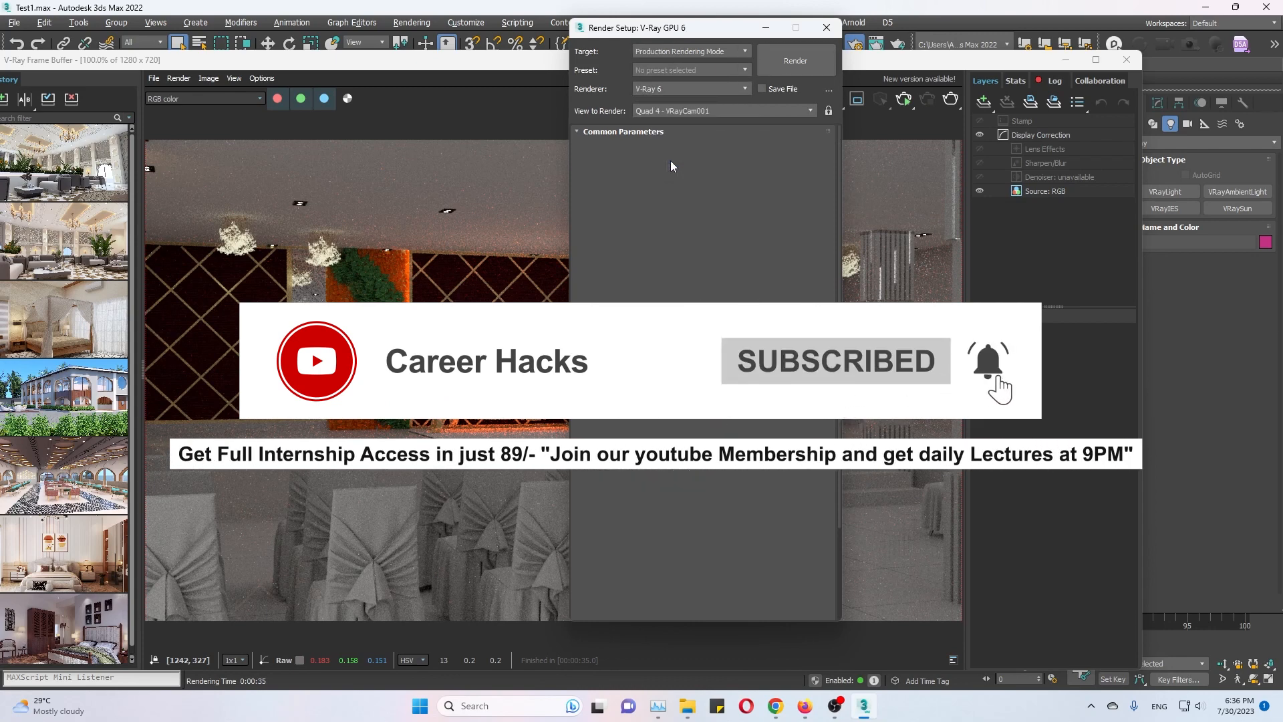
{"action": "left_click", "coordinate": [947, 104]}
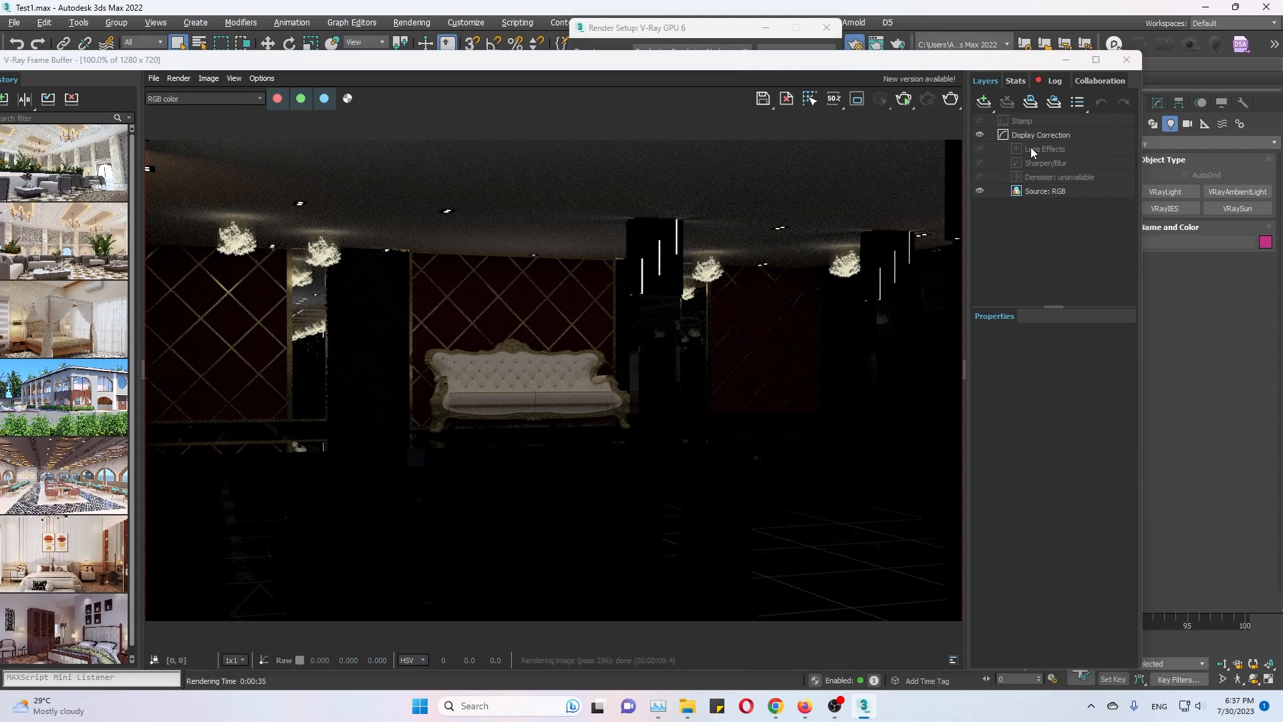
{"action": "left_click", "coordinate": [1126, 60]}
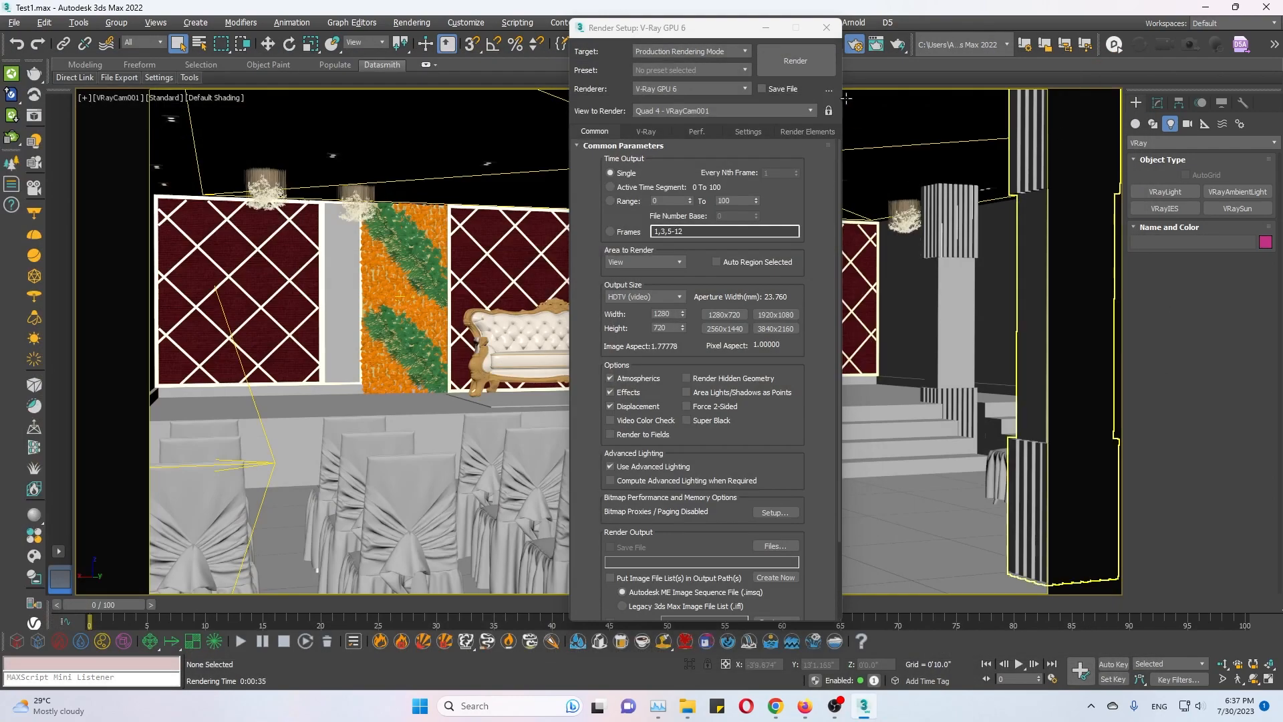
{"action": "left_click", "coordinate": [827, 28]}
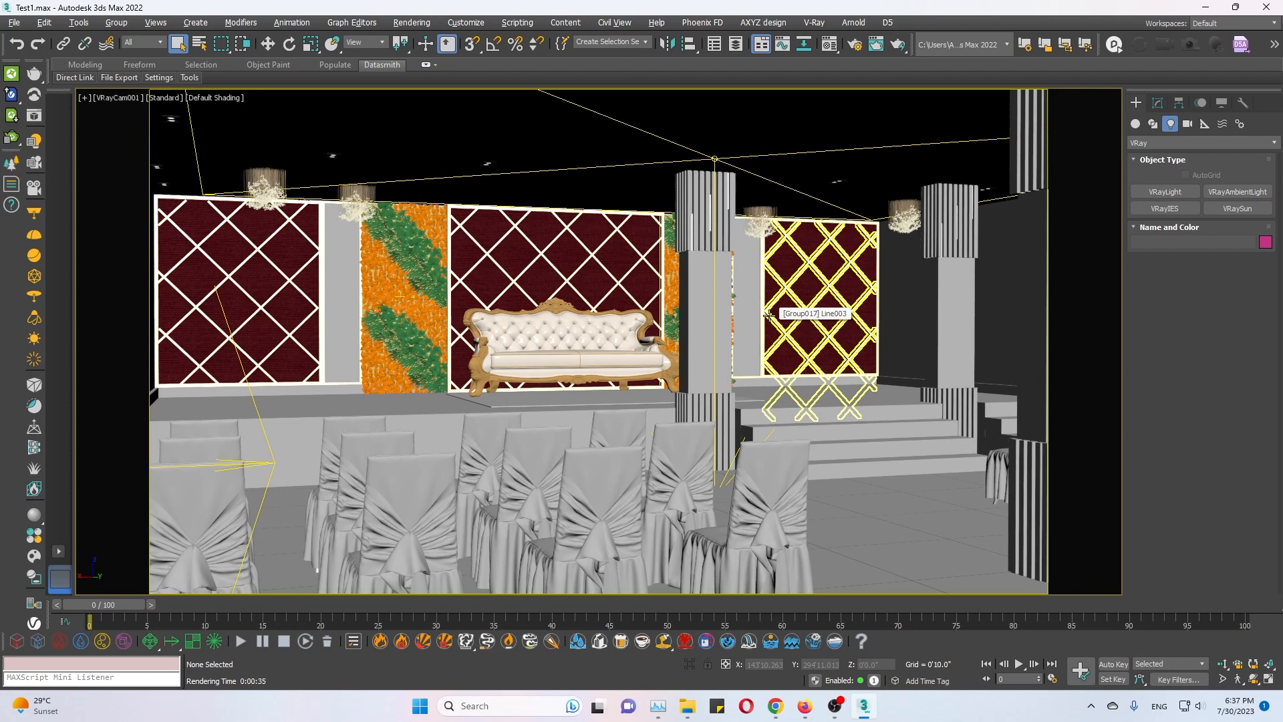
Reset 3ds Max to an empty untitled scene.
{"action": "left_click", "coordinate": [14, 23]}
{"action": "left_click", "coordinate": [39, 60]}
{"action": "left_click", "coordinate": [647, 378]}
{"action": "left_click", "coordinate": [628, 388]}
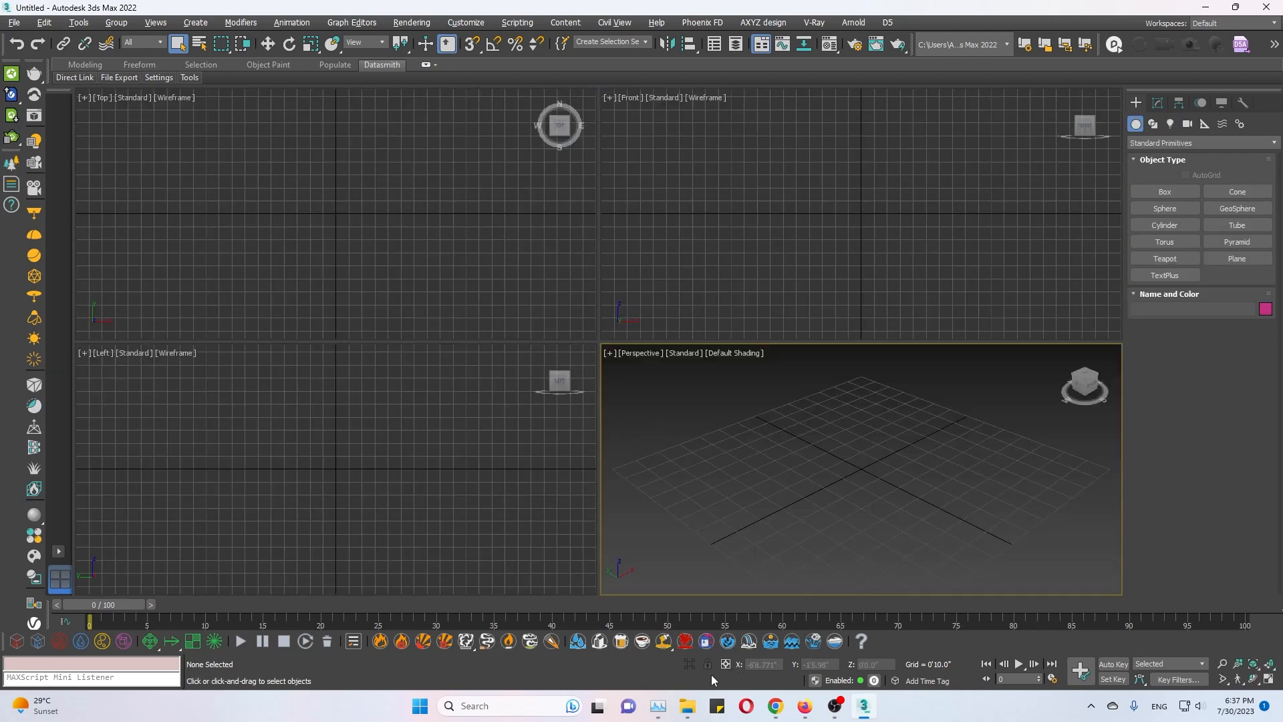
Switch to File Explorer and search the finel 3d folder for all files with *.*.
{"action": "mouse_move", "coordinate": [698, 705]}
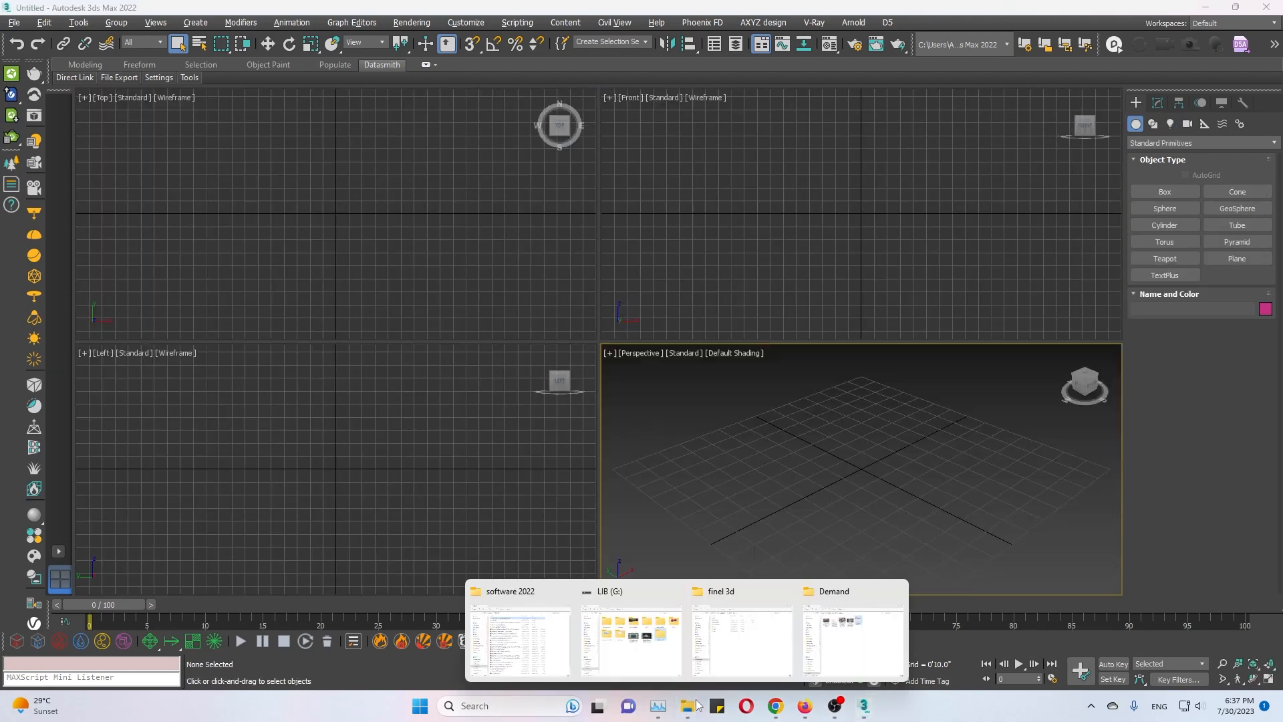
{"action": "left_click_drag", "start_coordinate": [1282, 87], "coordinate": [565, 81]}
{"action": "double_click", "coordinate": [565, 80]}
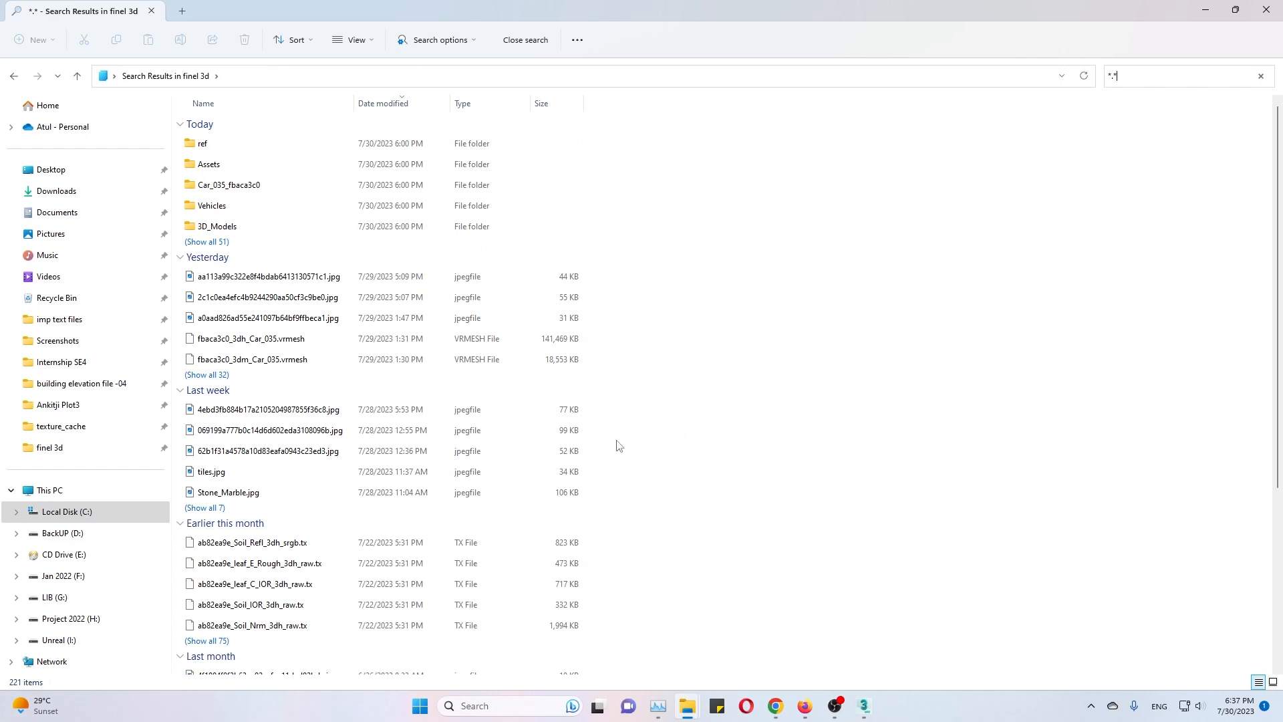
{"action": "left_click", "coordinate": [254, 277]}
{"action": "scroll", "coordinate": [267, 414], "scroll_direction": "down", "scroll_amount": 4}
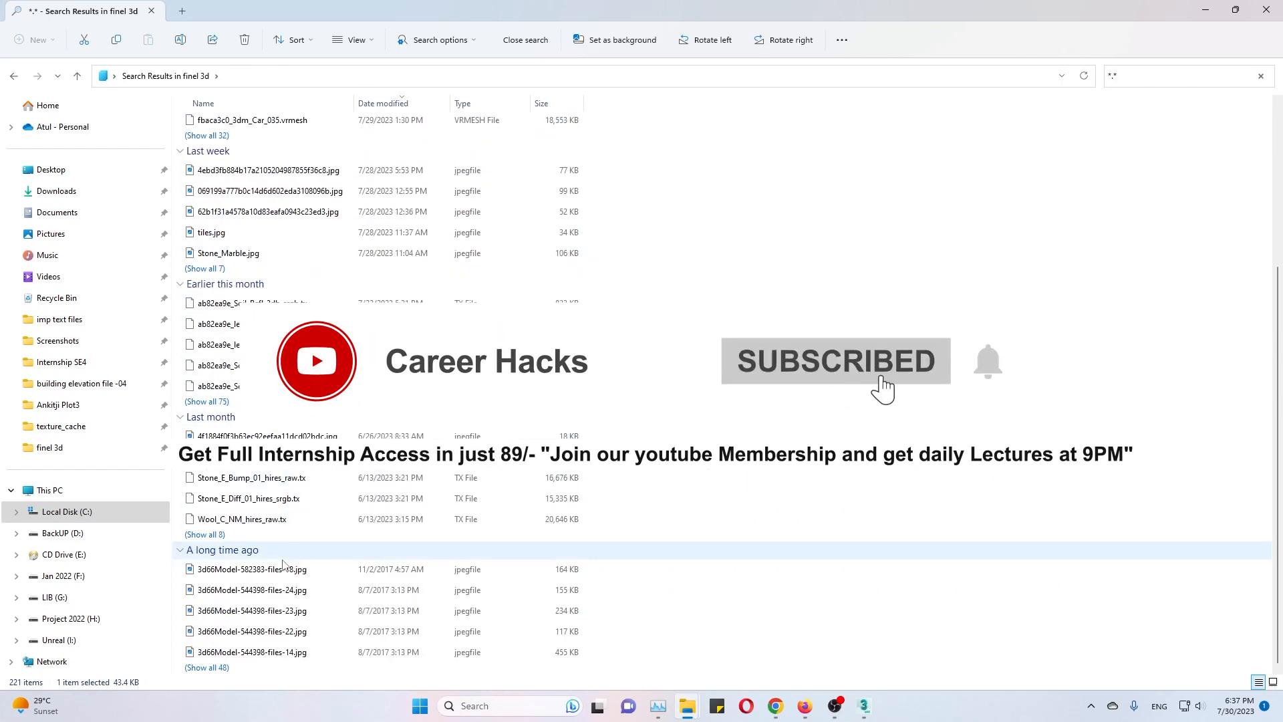
{"action": "left_click", "coordinate": [272, 653], "text": "shift"}
{"action": "left_click", "coordinate": [909, 435]}
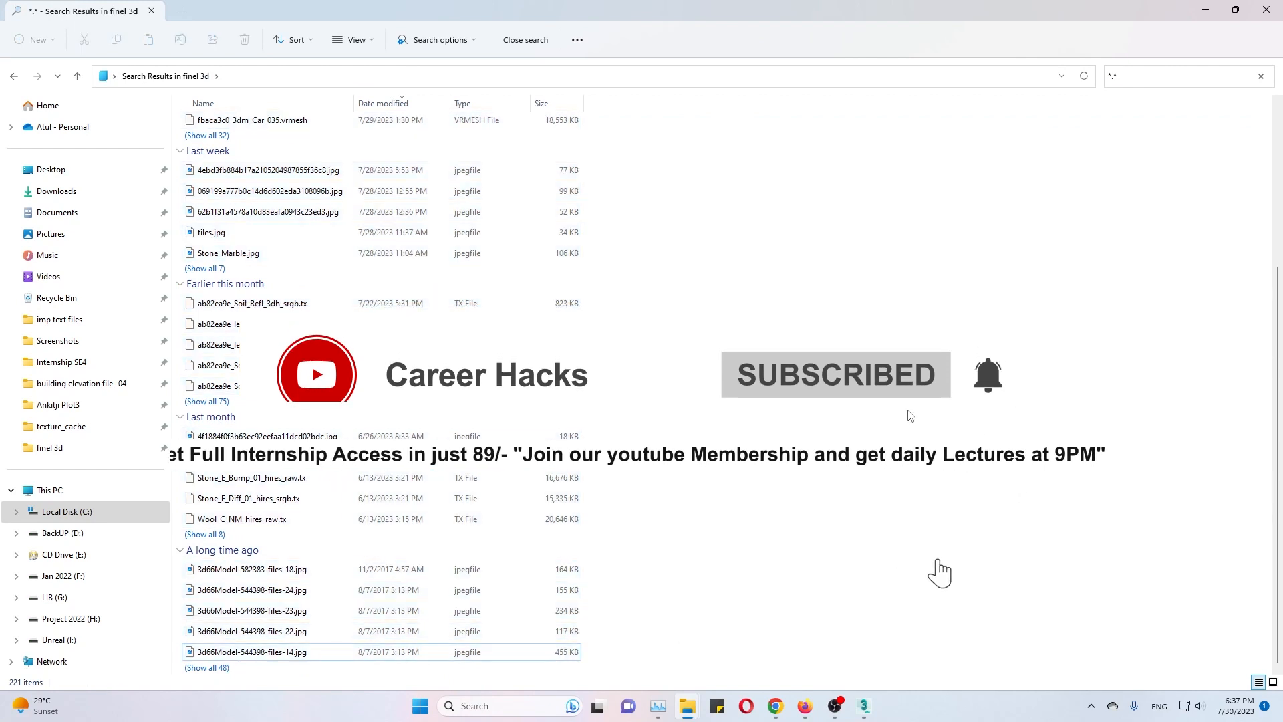
{"action": "left_click", "coordinate": [207, 668]}
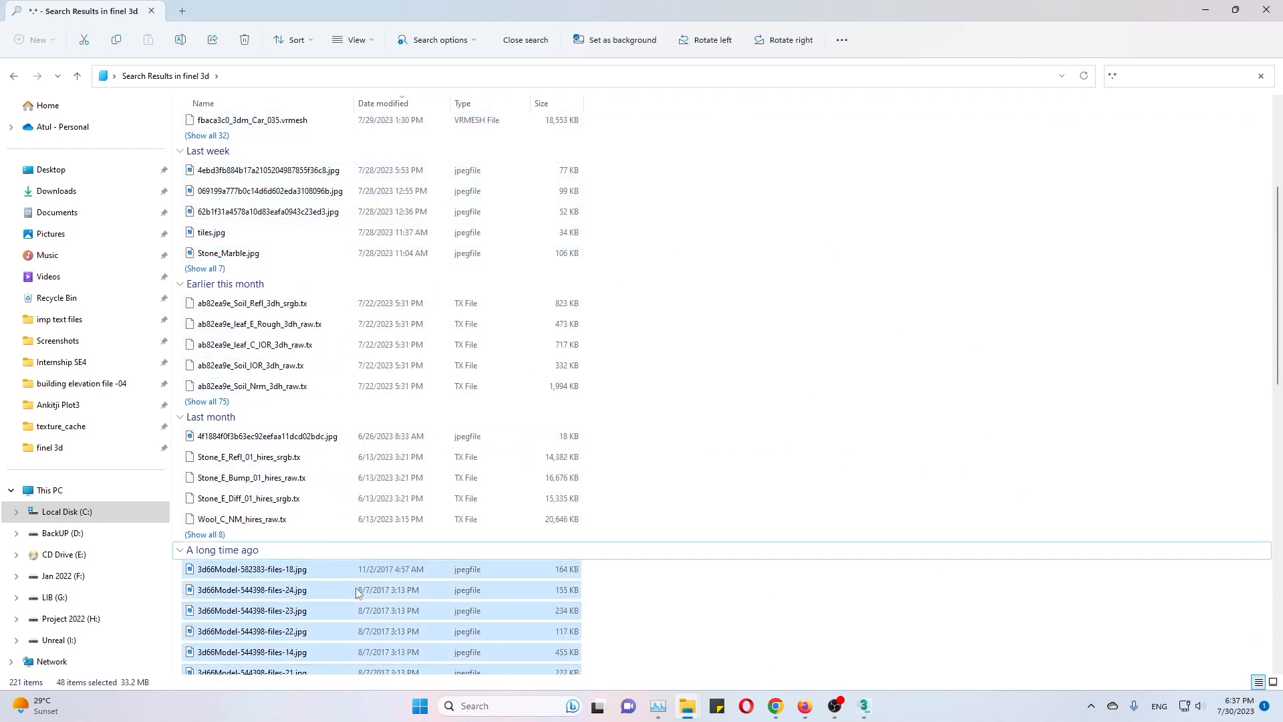
{"action": "scroll", "coordinate": [669, 581], "scroll_direction": "down", "scroll_amount": 6}
{"action": "left_click", "coordinate": [922, 472]}
{"action": "scroll", "coordinate": [896, 505], "scroll_direction": "down", "scroll_amount": 1}
{"action": "left_click", "coordinate": [201, 663]}
{"action": "scroll", "coordinate": [247, 583], "scroll_direction": "up", "scroll_amount": 10}
{"action": "scroll", "coordinate": [245, 581], "scroll_direction": "down", "scroll_amount": 5}
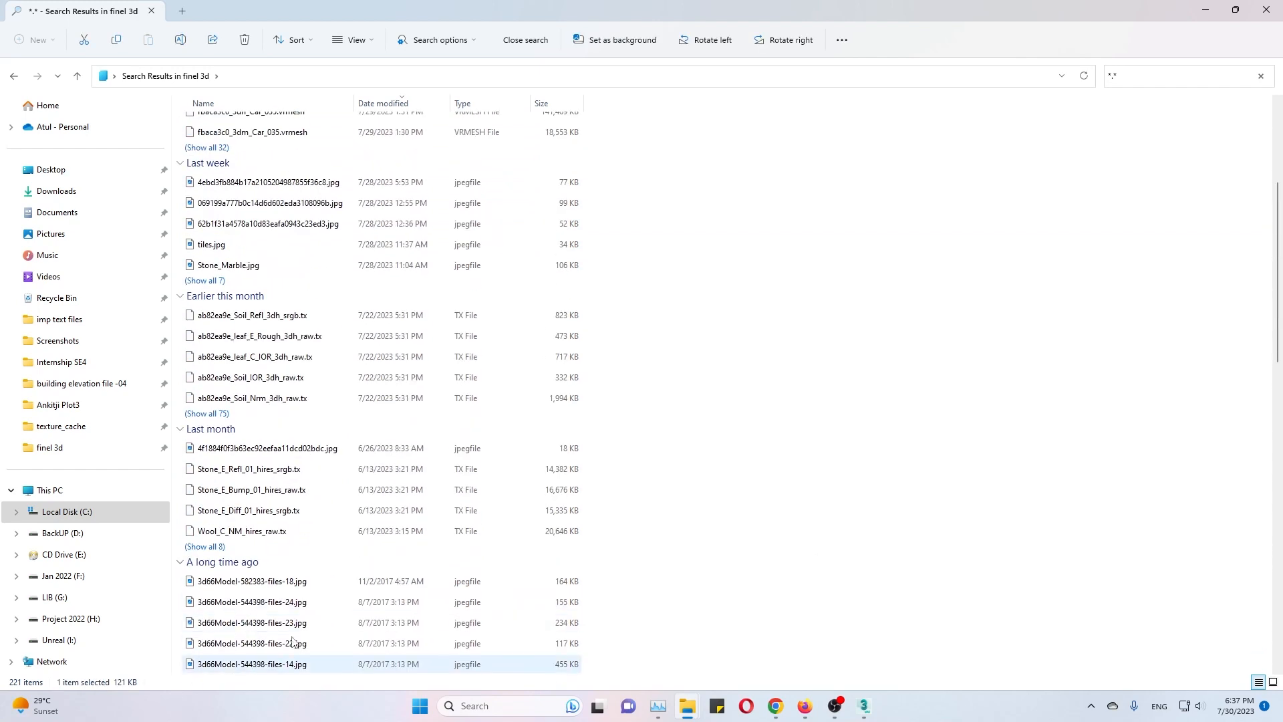
{"action": "left_click", "coordinate": [928, 366]}
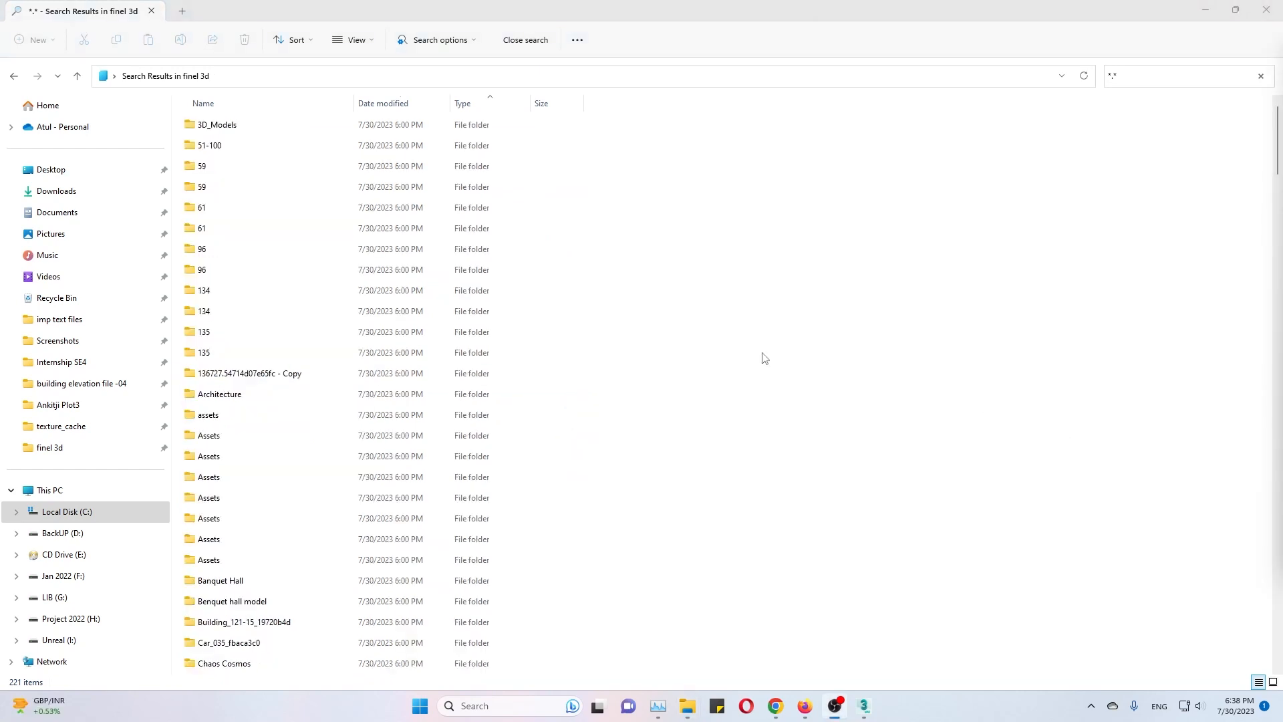
In the search results, select every file from the first JPG through fbaca3c0_3dm_Car_035.vrmesh, leaving out the folders.
{"action": "scroll", "coordinate": [523, 496], "scroll_direction": "down", "scroll_amount": 10}
{"action": "scroll", "coordinate": [525, 495], "scroll_direction": "down", "scroll_amount": 5}
{"action": "scroll", "coordinate": [401, 400], "scroll_direction": "up", "scroll_amount": 2}
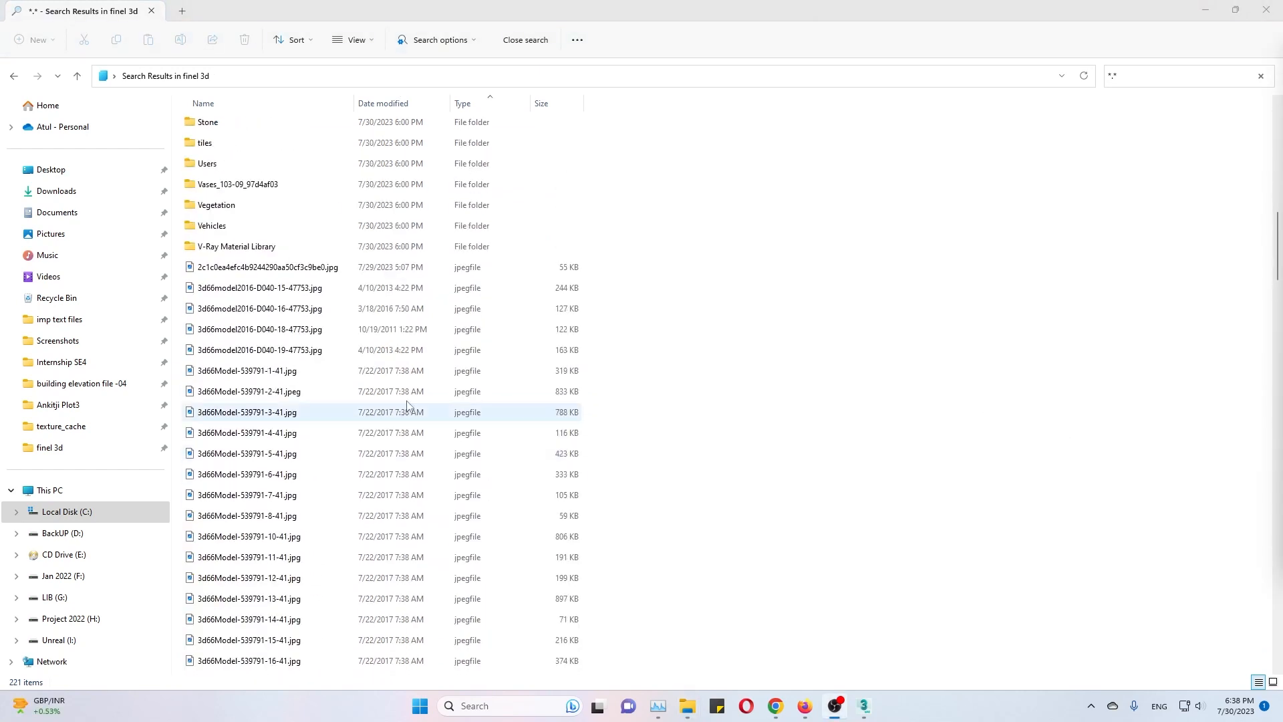
{"action": "left_click", "coordinate": [307, 267]}
{"action": "scroll", "coordinate": [327, 526], "scroll_direction": "down", "scroll_amount": 14}
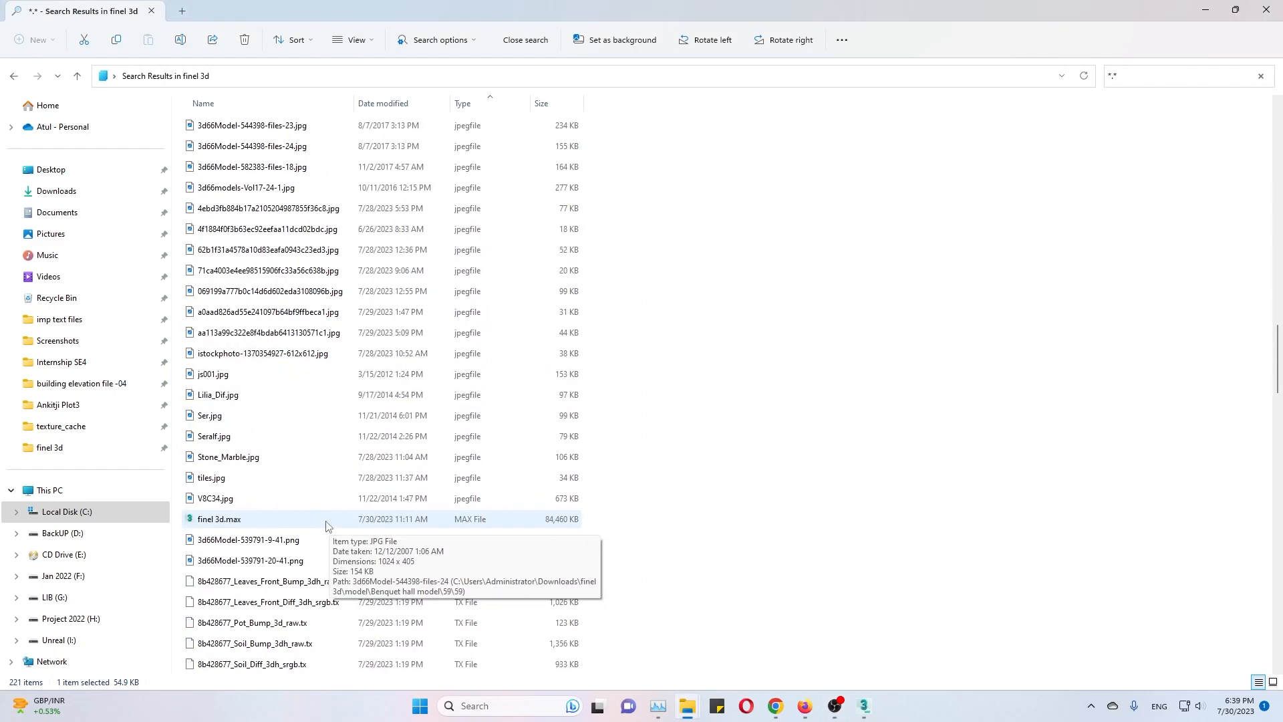
{"action": "scroll", "coordinate": [327, 525], "scroll_direction": "down", "scroll_amount": 13}
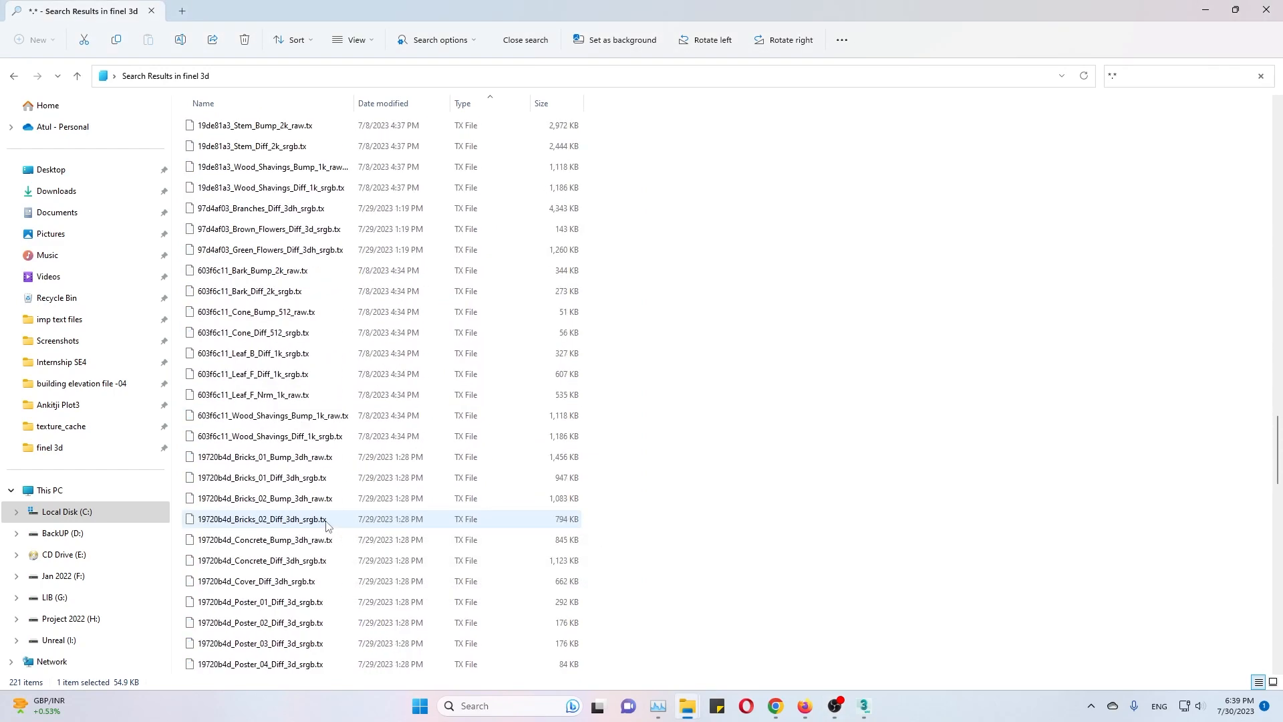
{"action": "scroll", "coordinate": [327, 525], "scroll_direction": "down", "scroll_amount": 18}
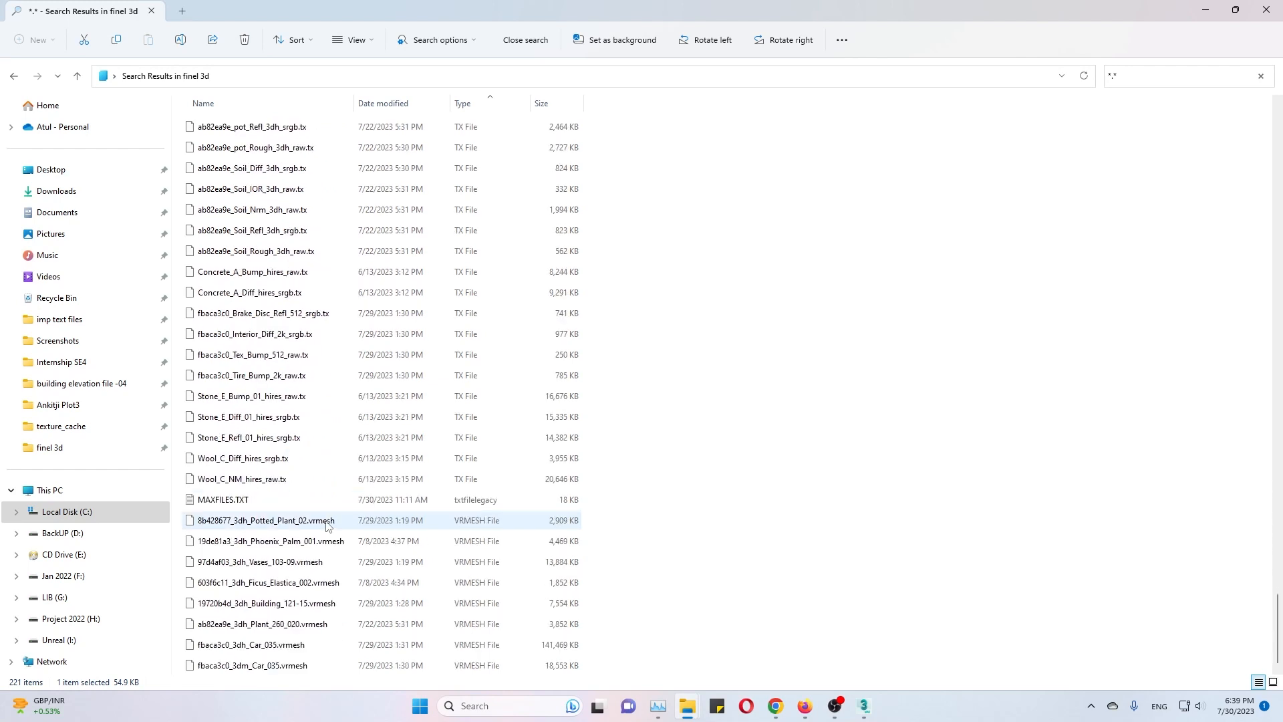
{"action": "left_click", "coordinate": [284, 665], "text": "shift"}
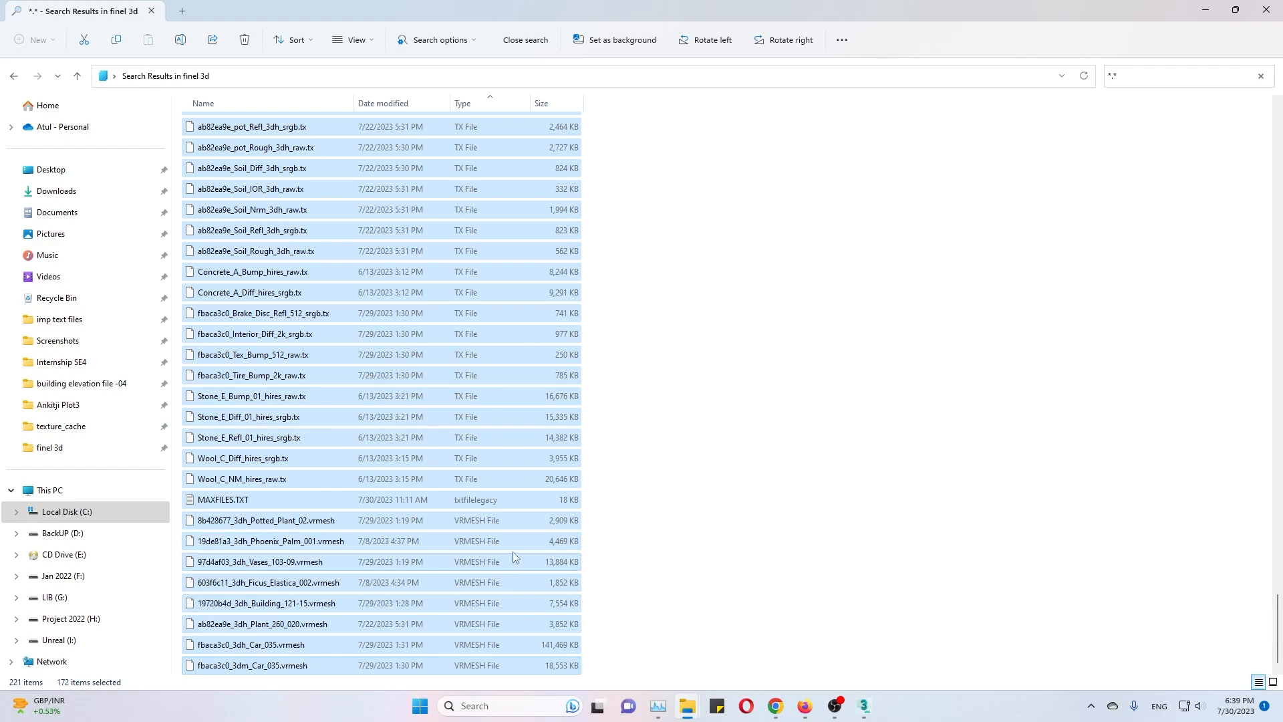
Exclude finel 3d.max from the selected files and cut the remaining ones.
{"action": "scroll", "coordinate": [513, 548], "scroll_direction": "up", "scroll_amount": 5}
{"action": "scroll", "coordinate": [511, 533], "scroll_direction": "up", "scroll_amount": 20}
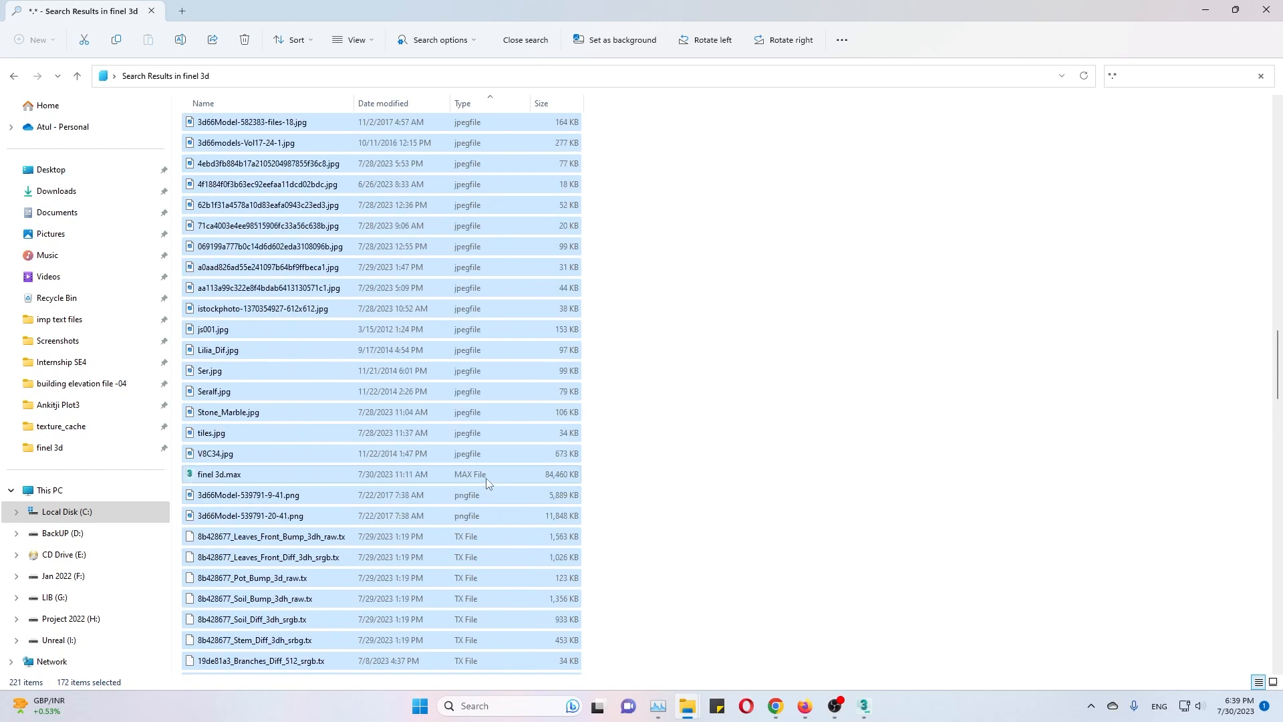
{"action": "left_click", "coordinate": [487, 474], "text": "ctrl"}
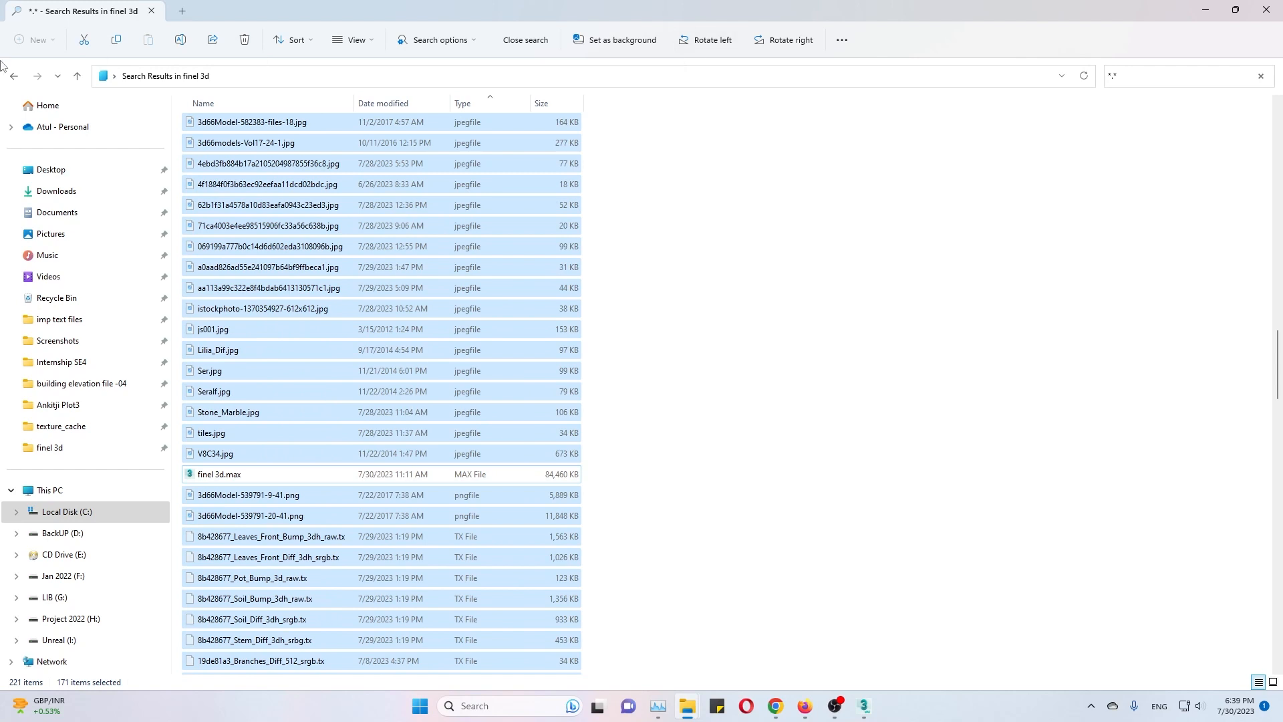
Create a folder named Maps inside the finel 3d folder and move the cut files into it.
{"action": "left_click", "coordinate": [14, 76]}
{"action": "right_click", "coordinate": [377, 394]}
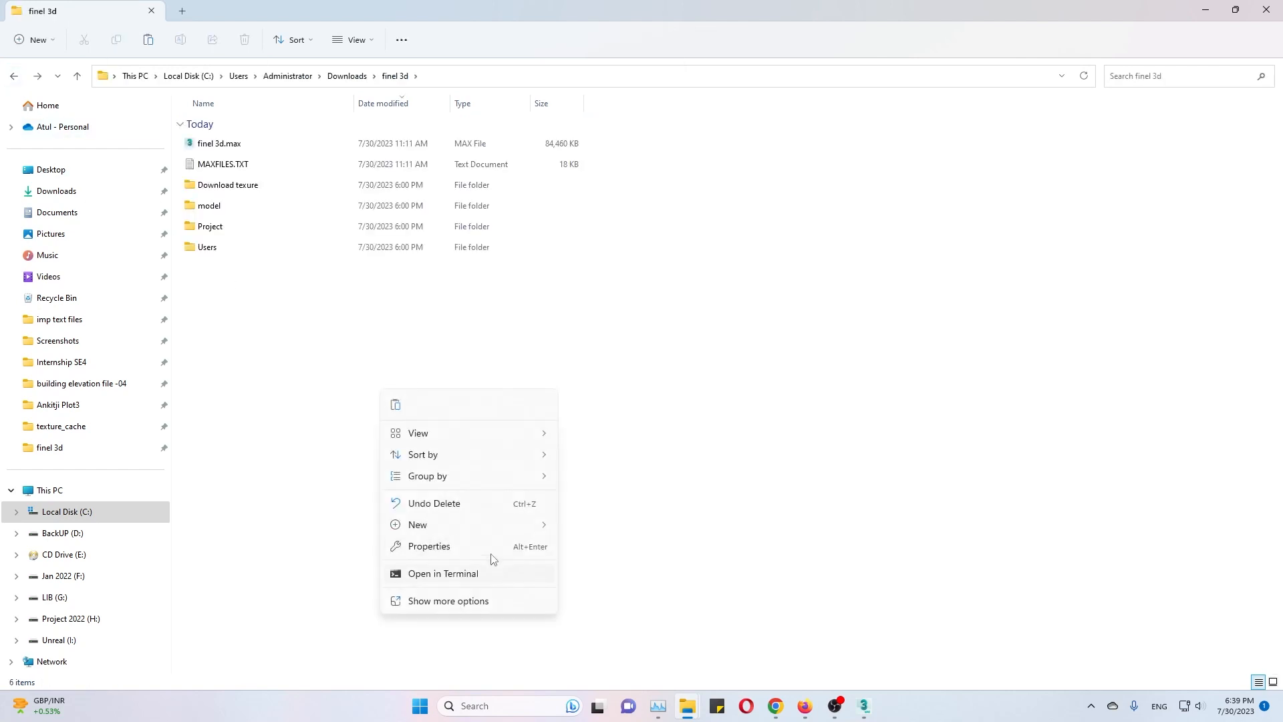
{"action": "mouse_move", "coordinate": [514, 524]}
{"action": "left_click", "coordinate": [642, 182]}
{"action": "type", "text": "Maps"}
{"action": "key", "text": "Return"}
{"action": "key", "text": "Return"}
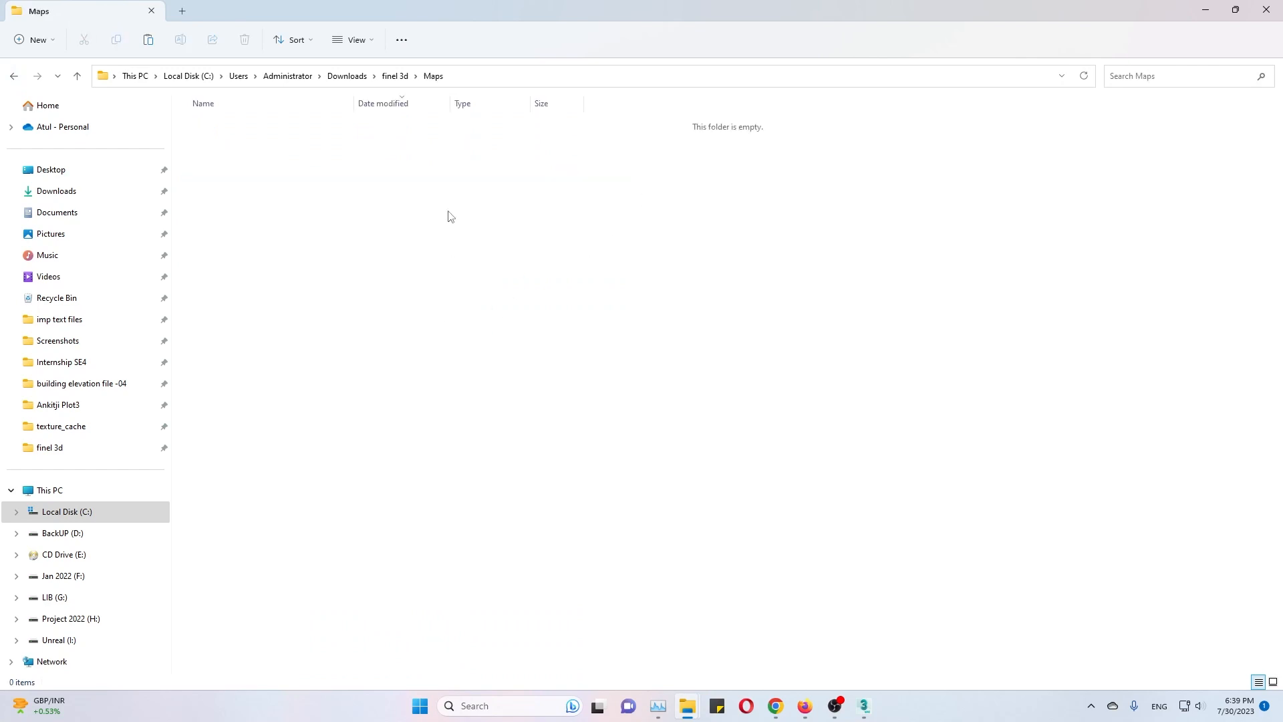
{"action": "key", "text": "ctrl+v"}
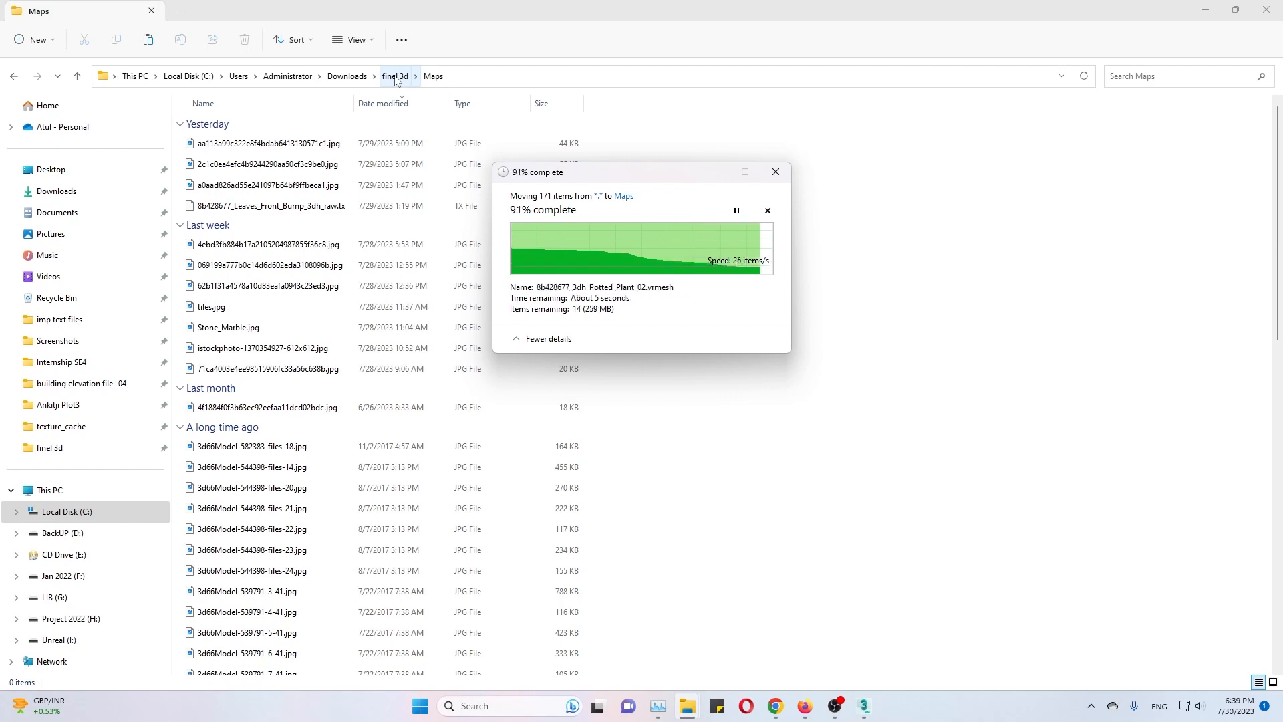
Check the combined properties of the Download texure, model, Project and Users folders in finel 3d and delete those folders.
{"action": "left_click", "coordinate": [395, 76]}
{"action": "left_click", "coordinate": [249, 323]}
{"action": "left_click", "coordinate": [230, 187]}
{"action": "left_click", "coordinate": [208, 253], "text": "shift"}
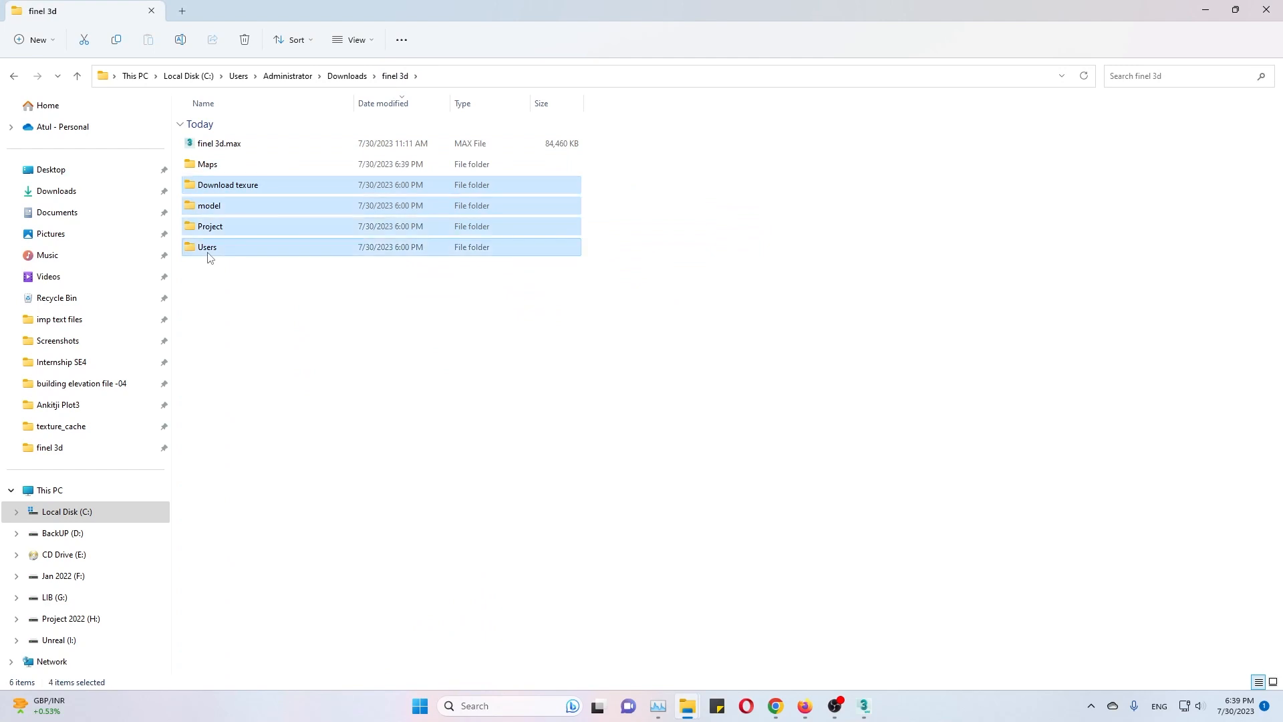
{"action": "key", "text": "alt+Return"}
{"action": "left_click", "coordinate": [316, 543]}
{"action": "key", "text": "Delete"}
Copy the finel 3d folder's path, switch to 3ds Max, and open finel 3d.max from that folder.
{"action": "left_click", "coordinate": [546, 78]}
{"action": "right_click", "coordinate": [560, 78]}
{"action": "left_click", "coordinate": [610, 123]}
{"action": "left_click", "coordinate": [864, 705]}
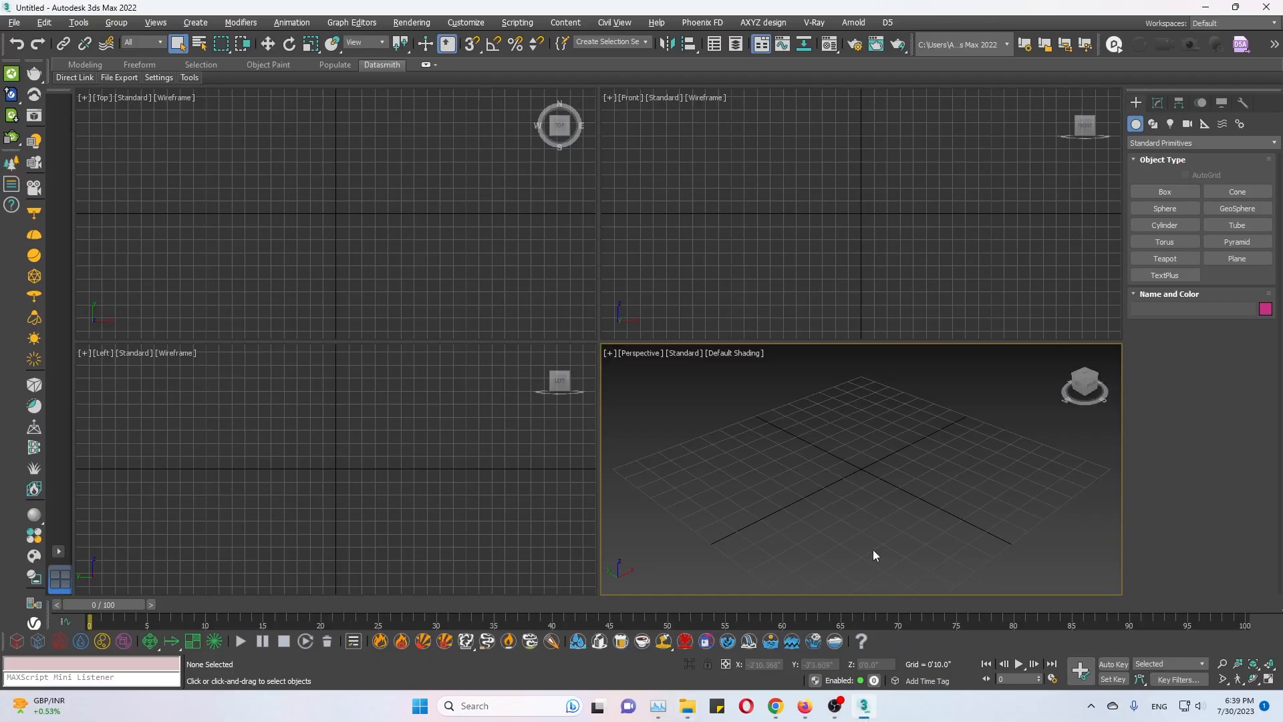
{"action": "key", "text": "ctrl+o"}
{"action": "key", "text": "ctrl+v"}
{"action": "key", "text": "Return"}
{"action": "left_click", "coordinate": [98, 120]}
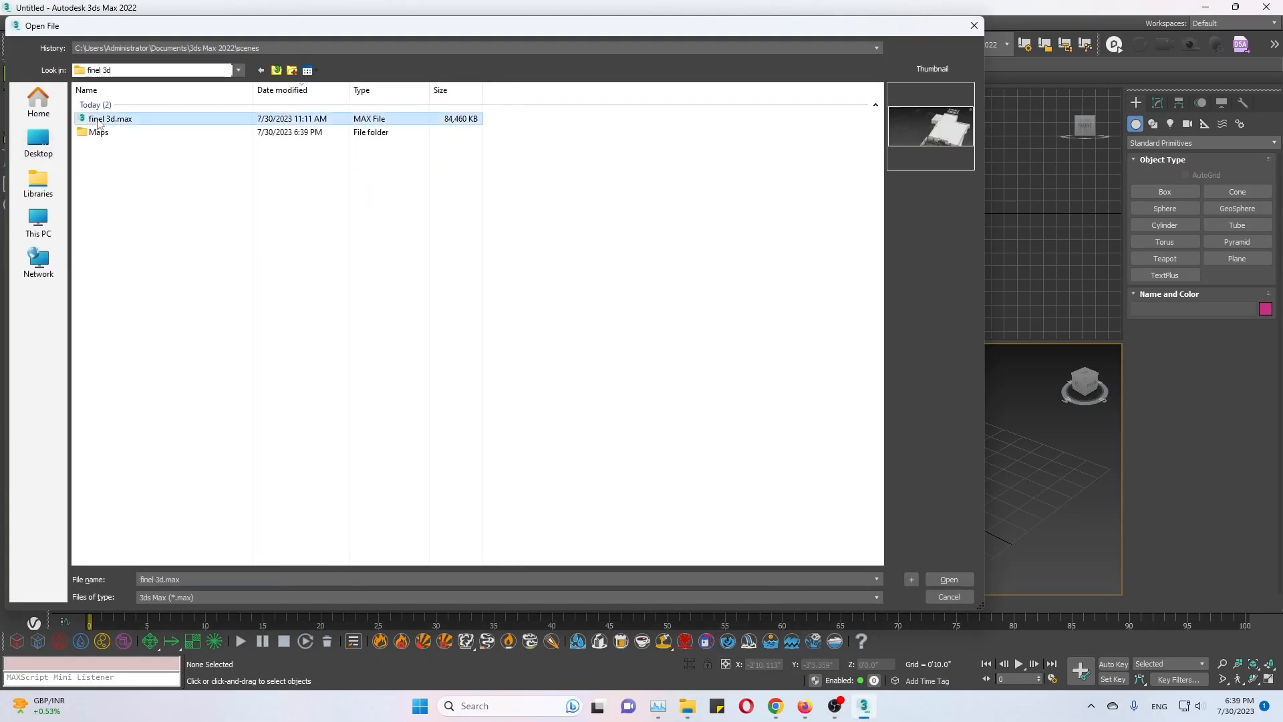
{"action": "double_click", "coordinate": [97, 119]}
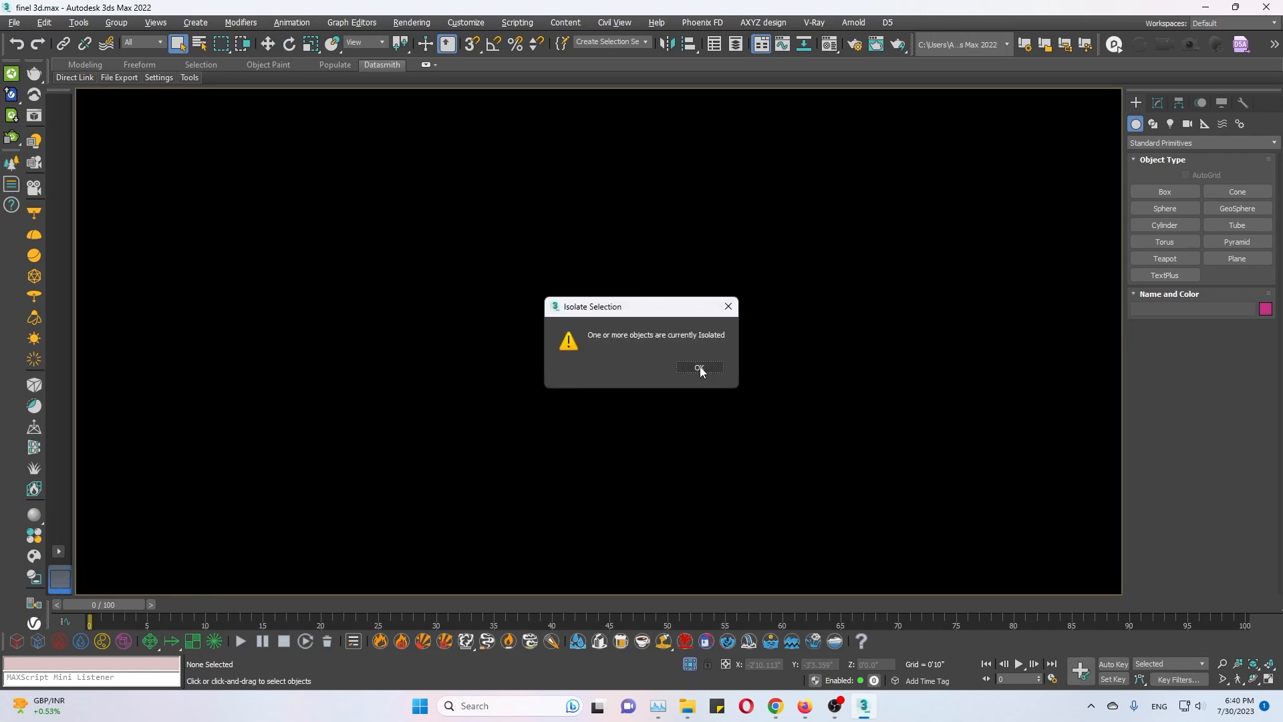
{"action": "left_click", "coordinate": [698, 369]}
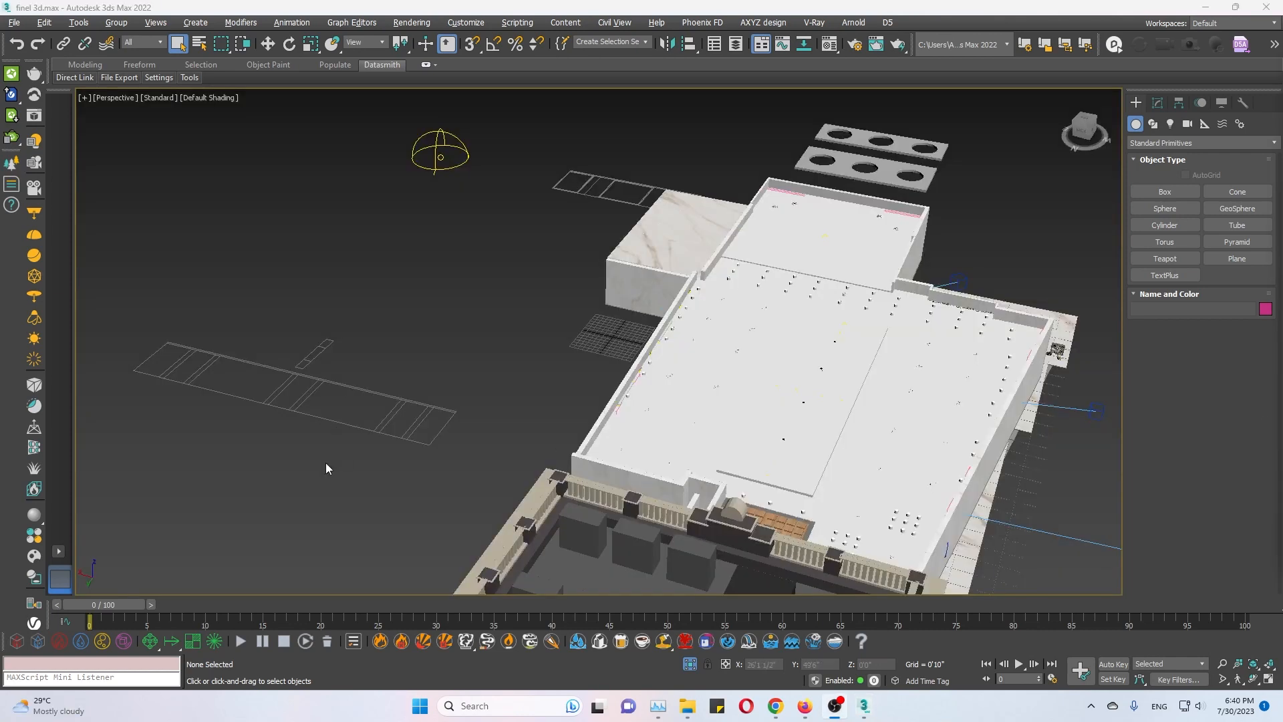
Open Asset Tracking for the scene and highlight all editable assets.
{"action": "key", "text": "ctrl+r"}
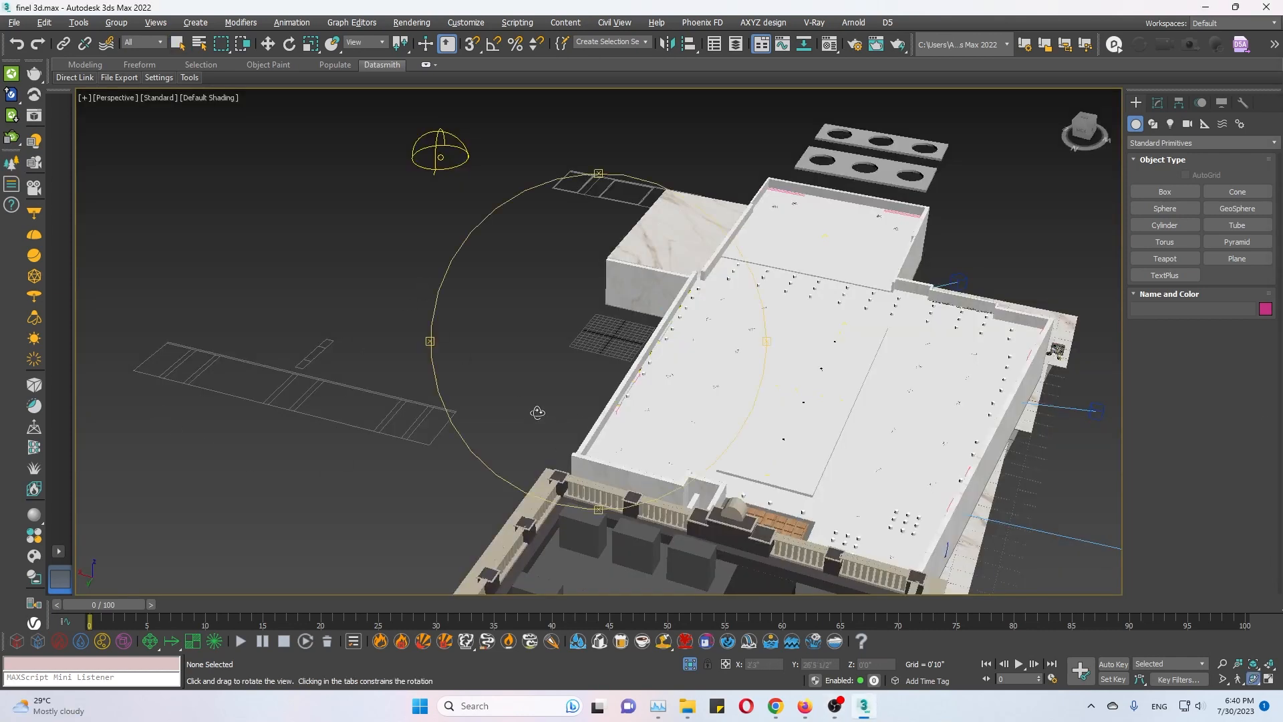
{"action": "left_click_drag", "start_coordinate": [537, 412], "coordinate": [634, 421]}
{"action": "right_click", "coordinate": [635, 421]}
{"action": "key", "text": "shift+t"}
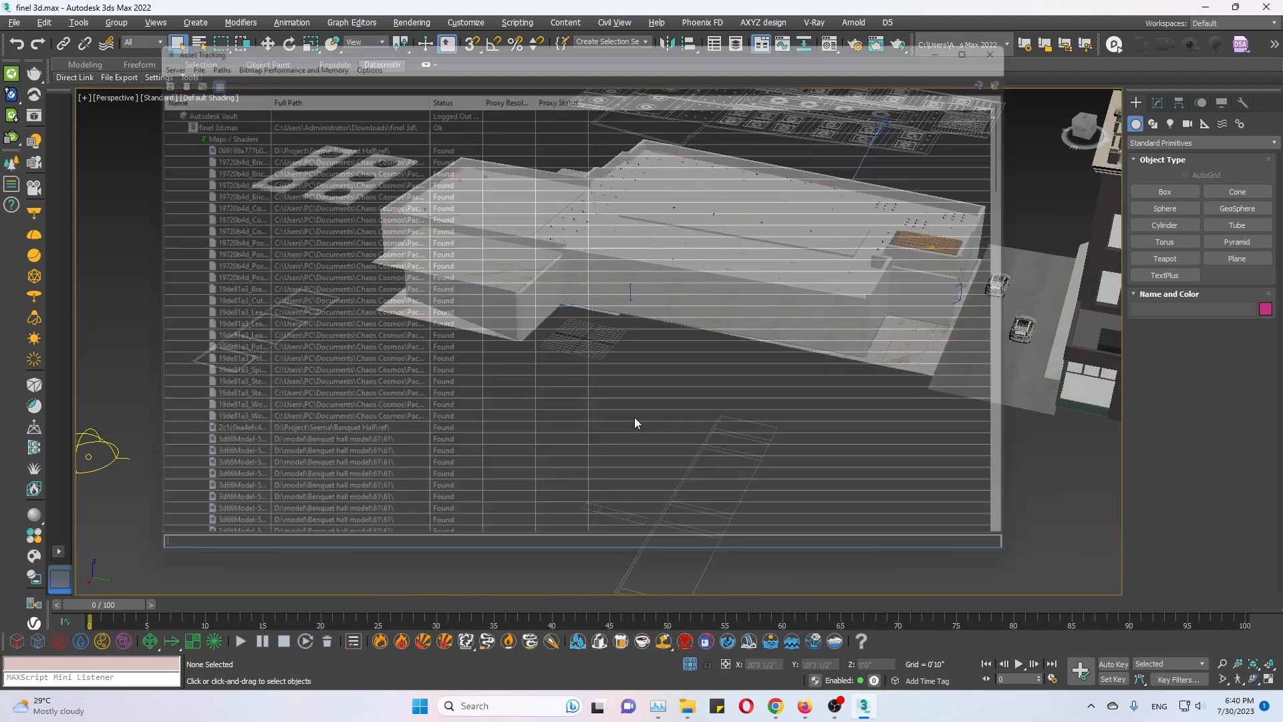
{"action": "right_click", "coordinate": [495, 279]}
{"action": "left_click", "coordinate": [450, 294]}
{"action": "right_click", "coordinate": [465, 304]}
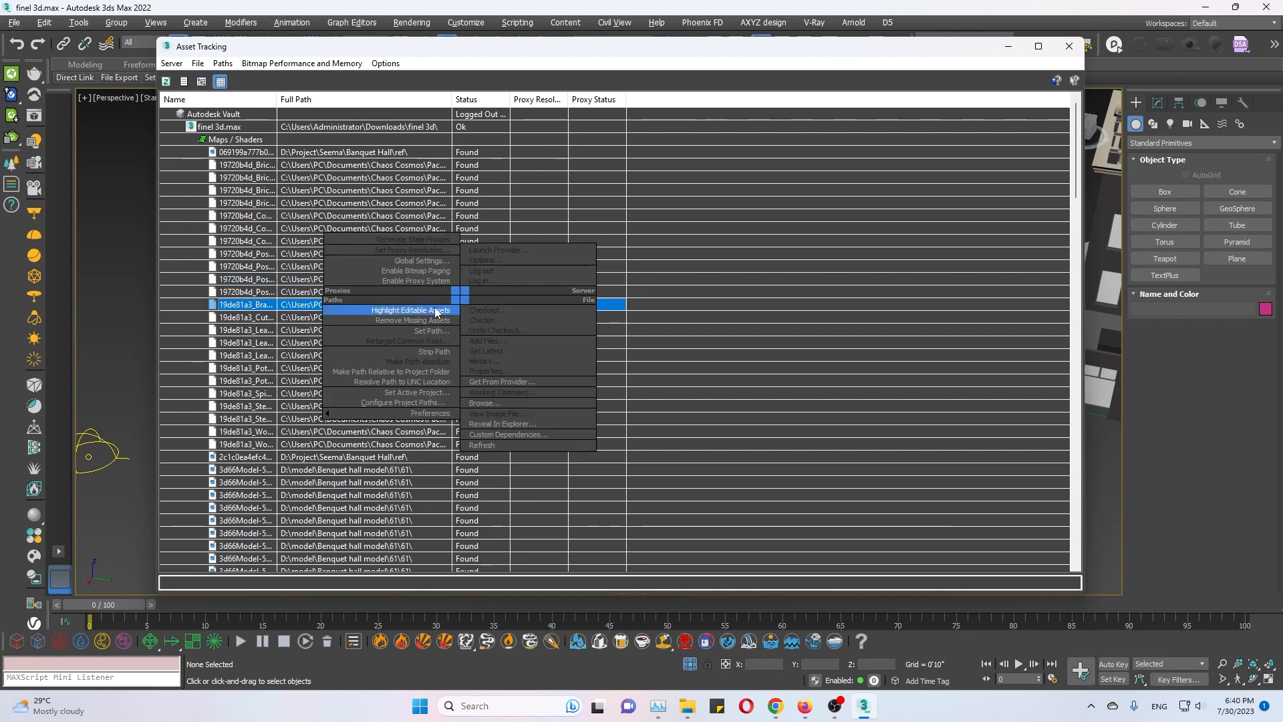
{"action": "left_click", "coordinate": [415, 307]}
Set the path of the highlighted assets to C:\Users\Administrator\Downloads\finel 3d\Maps, review the asset list, and close Asset Tracking.
{"action": "right_click", "coordinate": [428, 308]}
{"action": "left_click", "coordinate": [394, 400]}
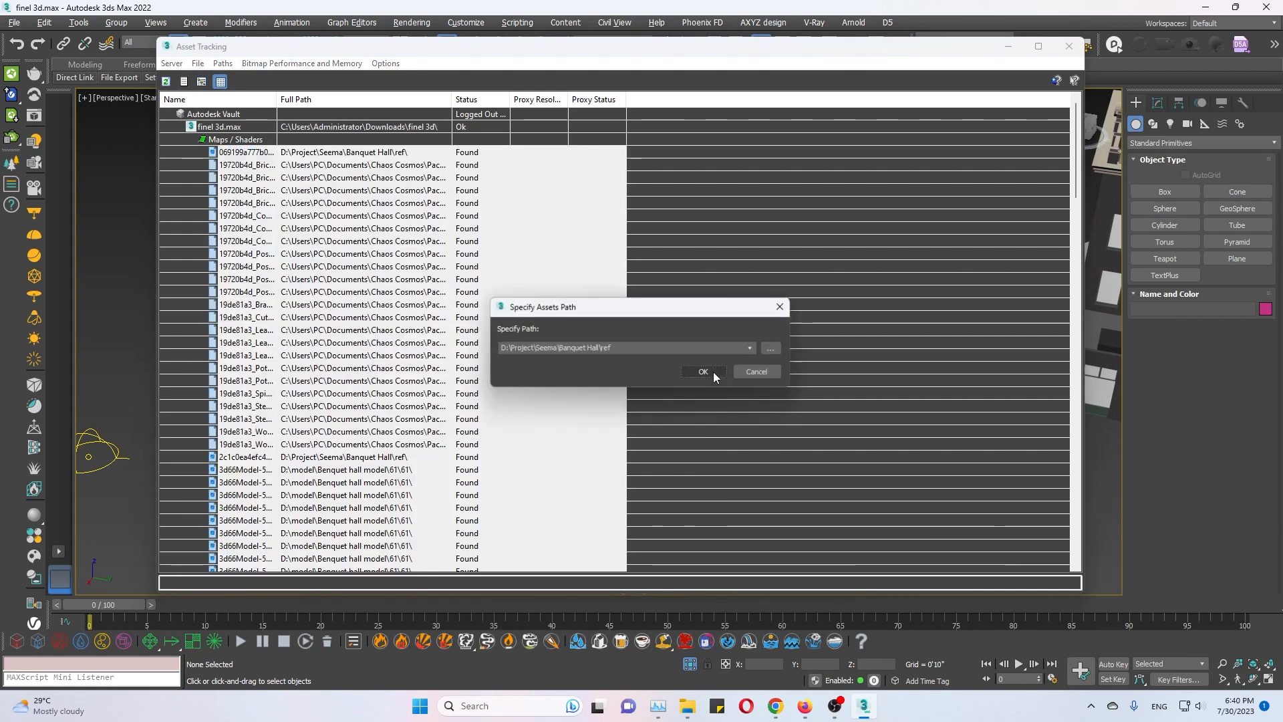
{"action": "left_click", "coordinate": [773, 347]}
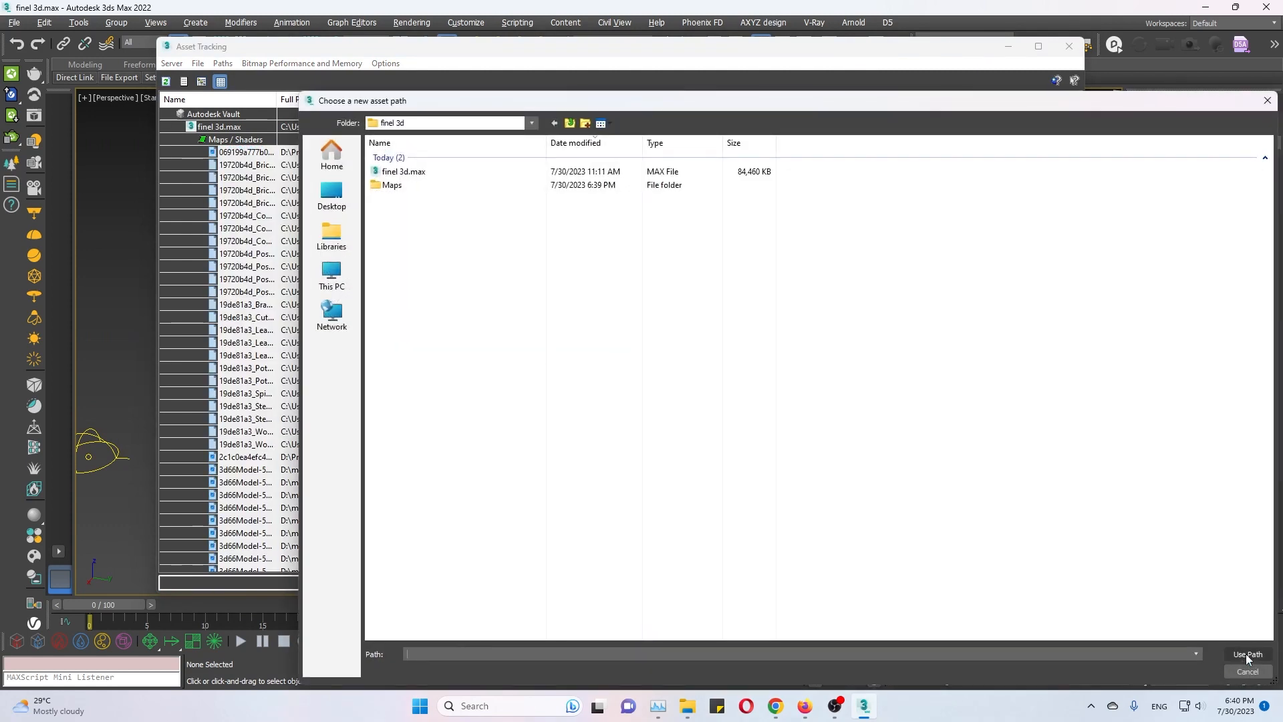
{"action": "double_click", "coordinate": [459, 186]}
{"action": "double_click", "coordinate": [416, 219]}
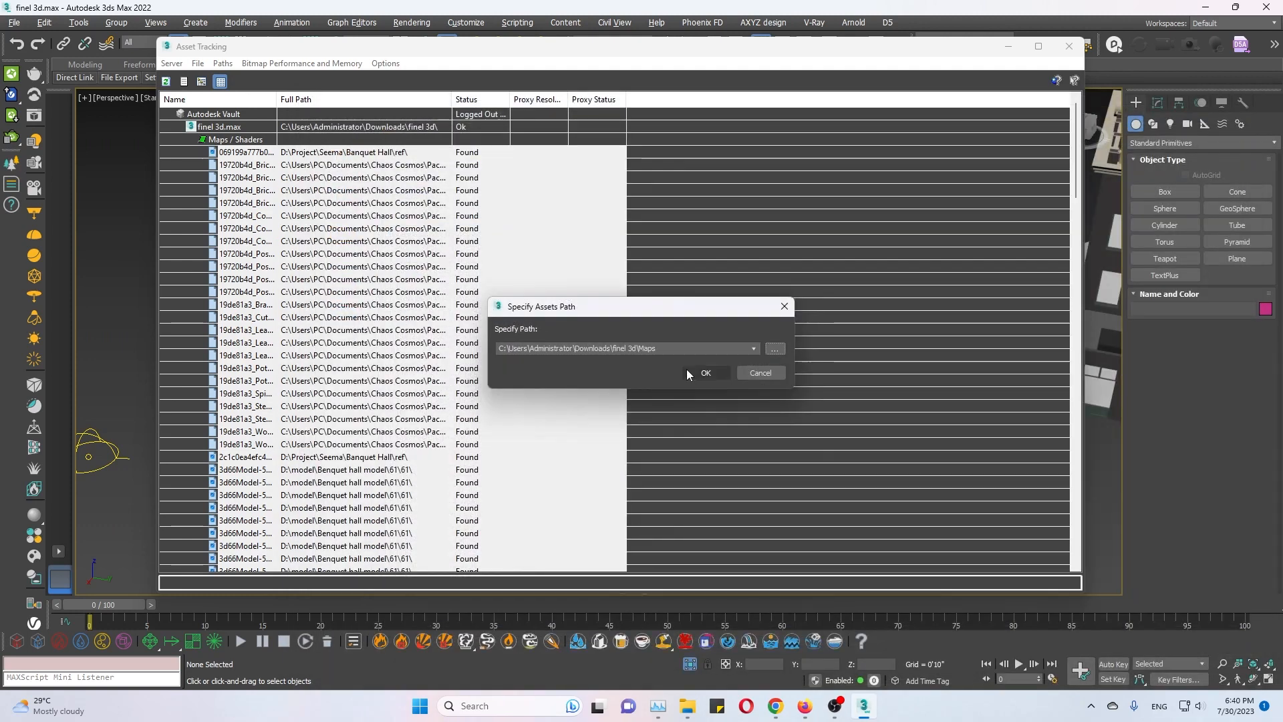
{"action": "left_click", "coordinate": [695, 372]}
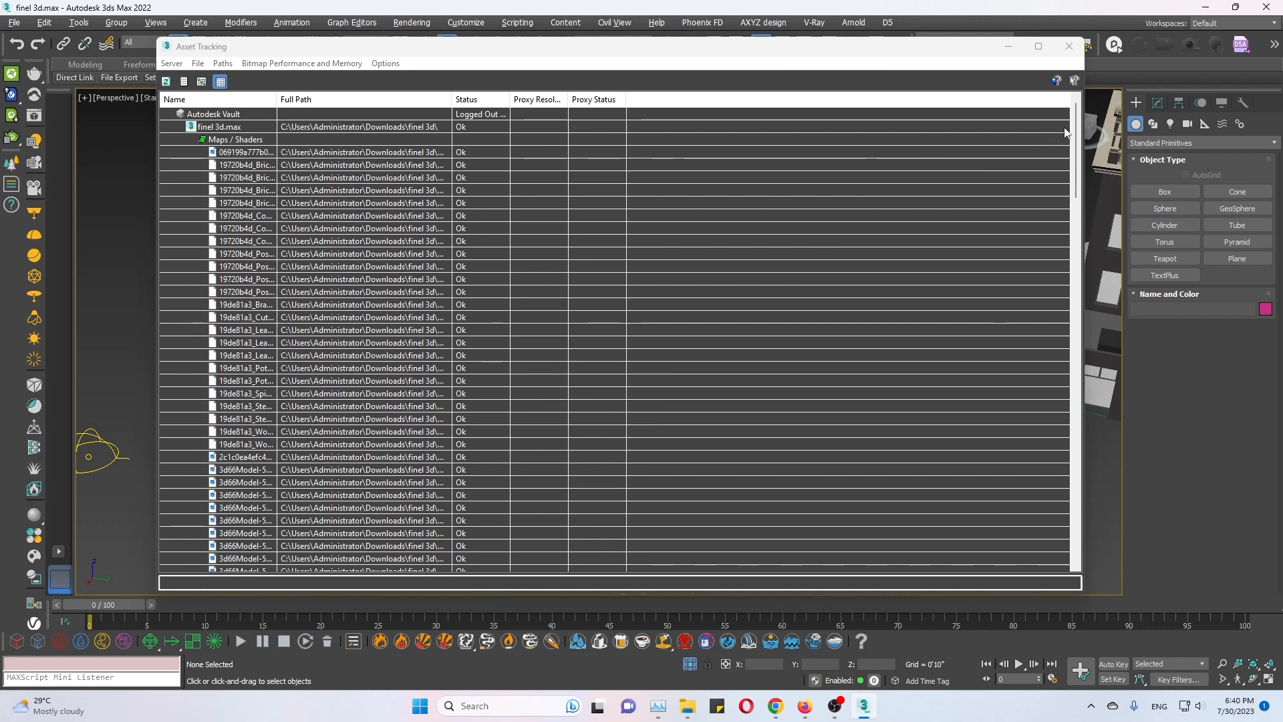
{"action": "left_click_drag", "start_coordinate": [1063, 133], "coordinate": [1061, 517]}
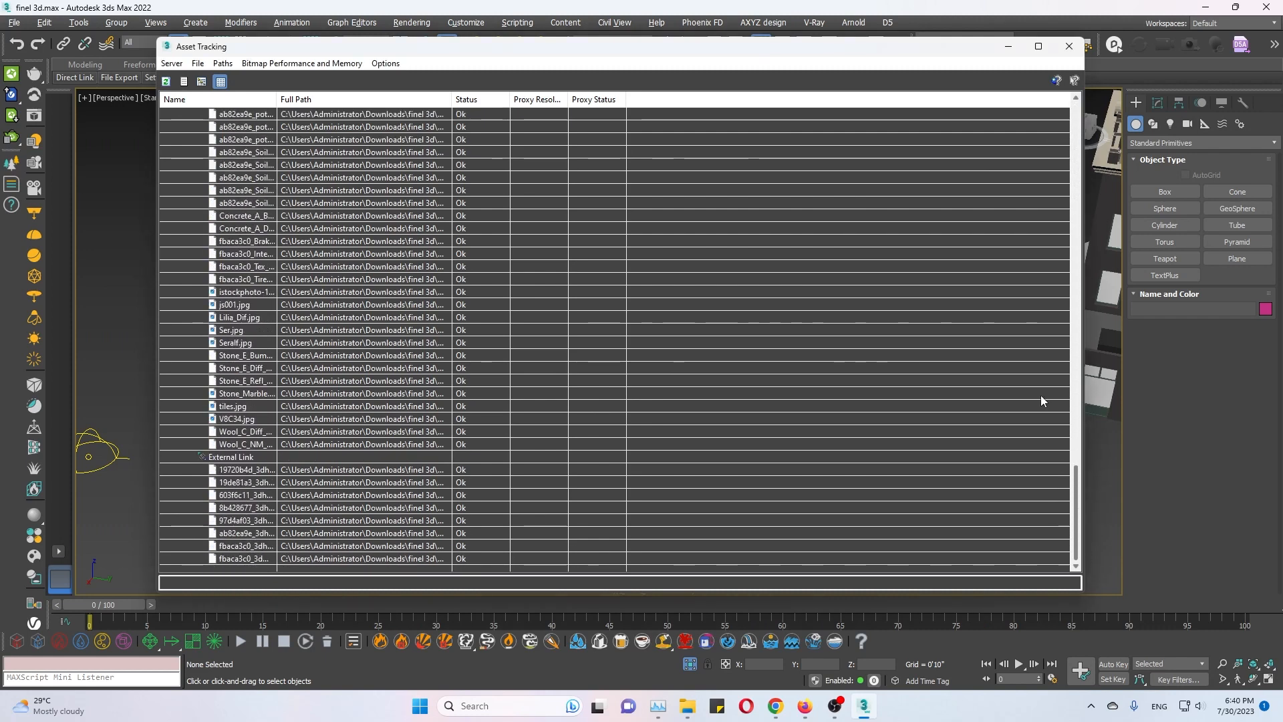
{"action": "left_click", "coordinate": [1068, 45]}
Save the finel 3d.max scene with its relinked assets.
{"action": "scroll", "coordinate": [801, 491], "scroll_direction": "down", "scroll_amount": 5}
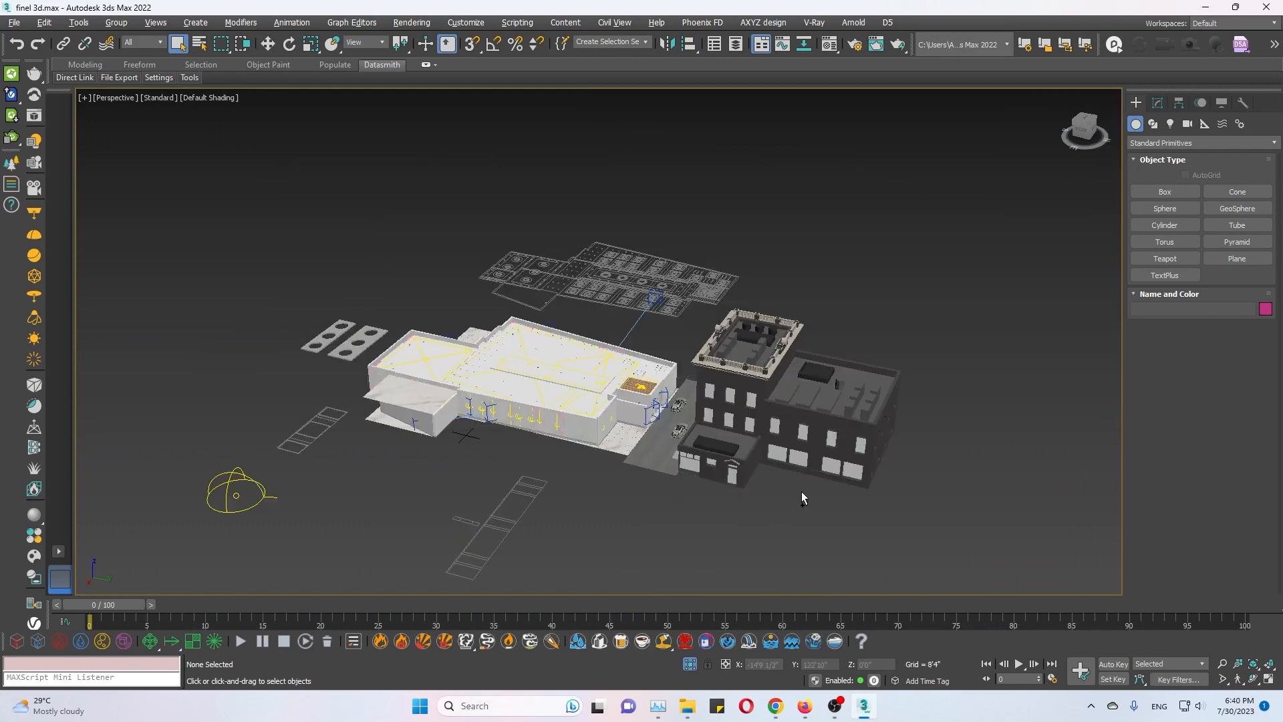
{"action": "middle_click_drag", "start_coordinate": [592, 435], "coordinate": [690, 420], "text": "alt"}
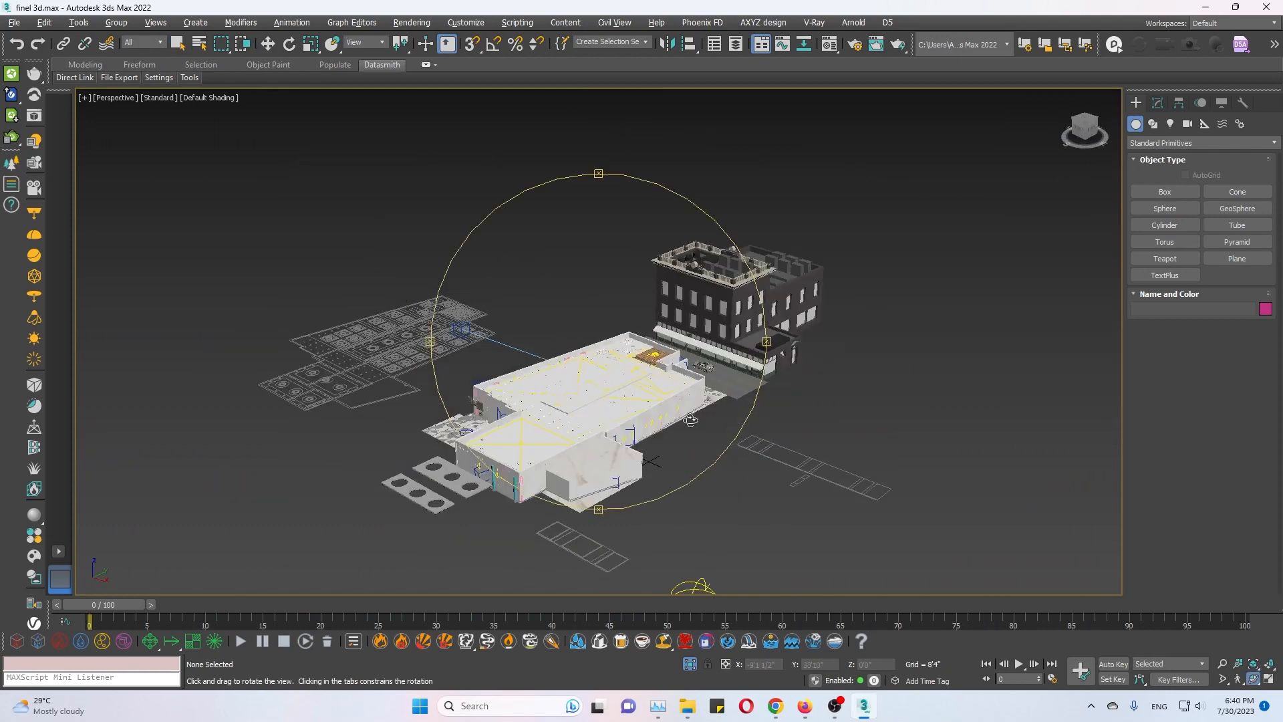
{"action": "left_click", "coordinate": [14, 22]}
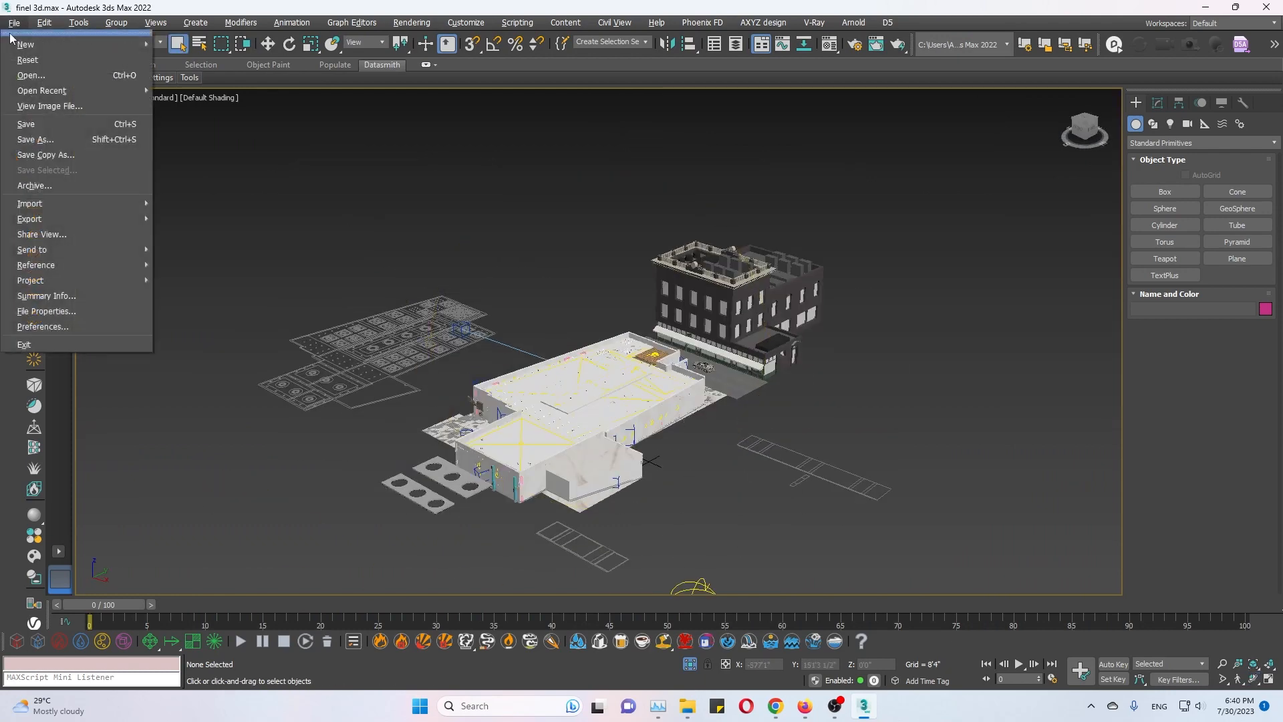
{"action": "left_click", "coordinate": [27, 124]}
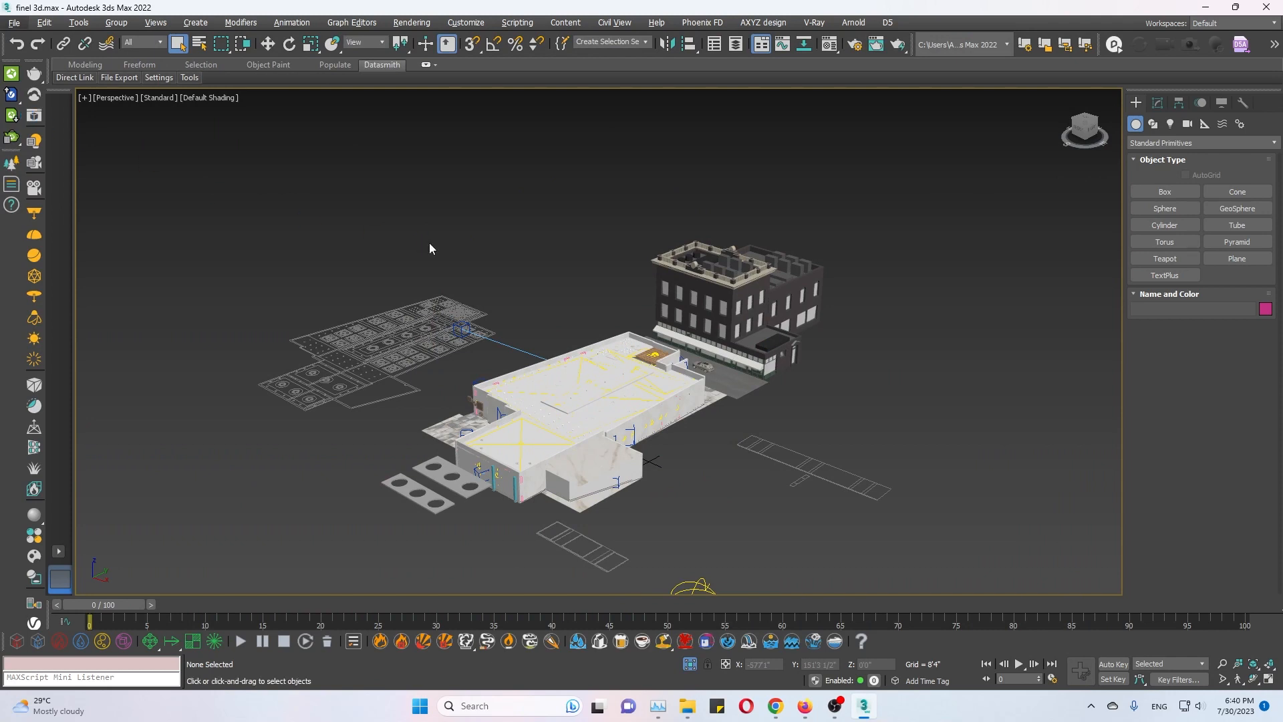
Reset 3ds Max to an empty scene after saving the relinked file.
{"action": "left_click", "coordinate": [13, 23]}
{"action": "left_click", "coordinate": [20, 342]}
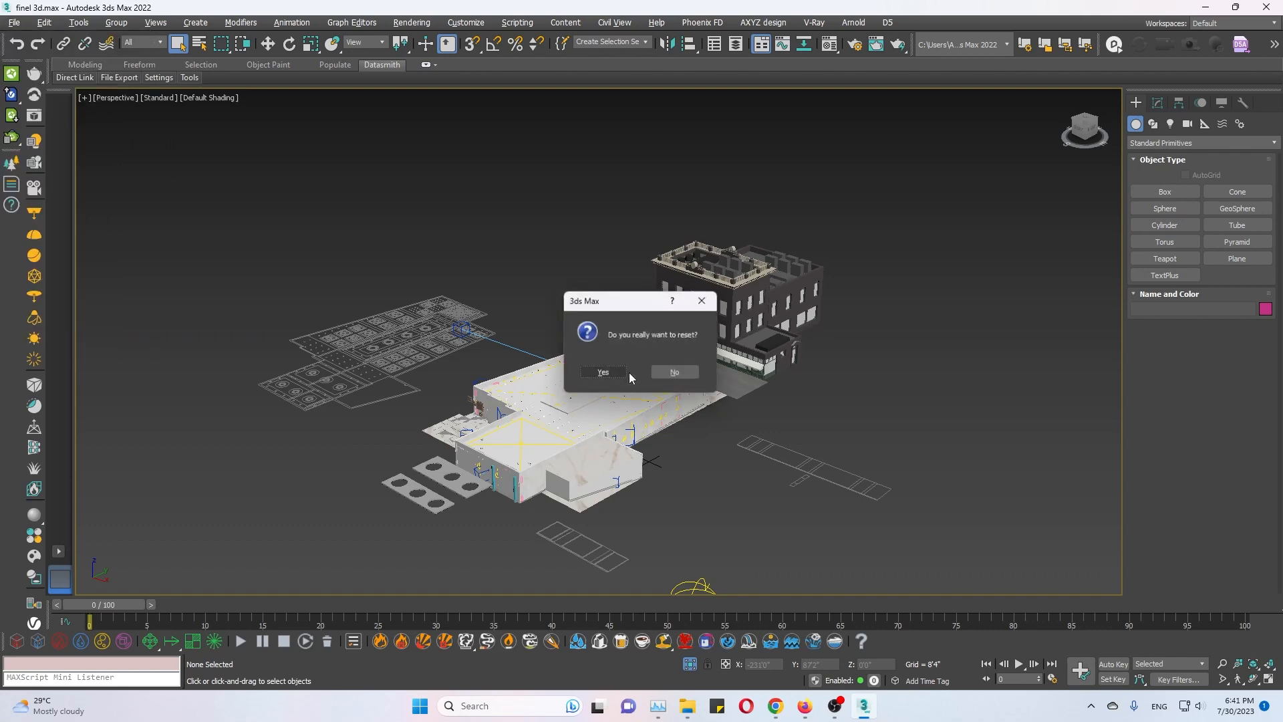
{"action": "left_click", "coordinate": [608, 377]}
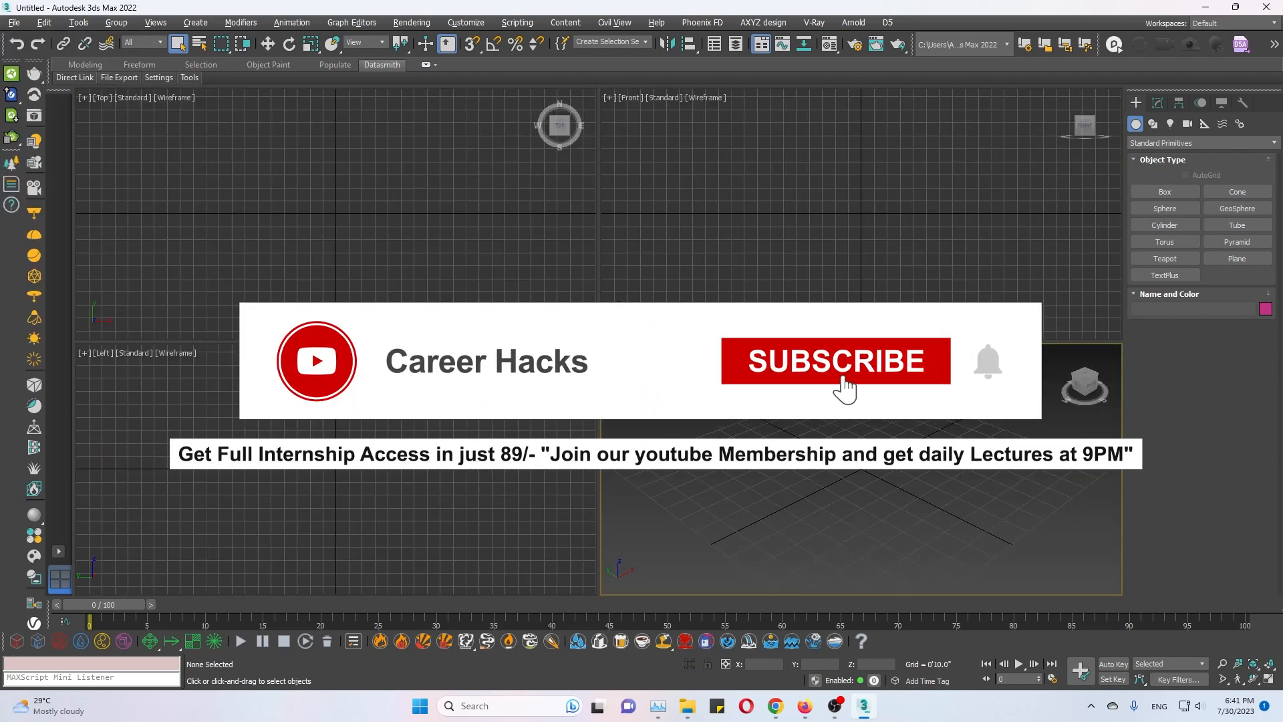
Reopen the recent Test1.max scene and delete all of its objects.
{"action": "left_click", "coordinate": [13, 22]}
{"action": "mouse_move", "coordinate": [100, 90]}
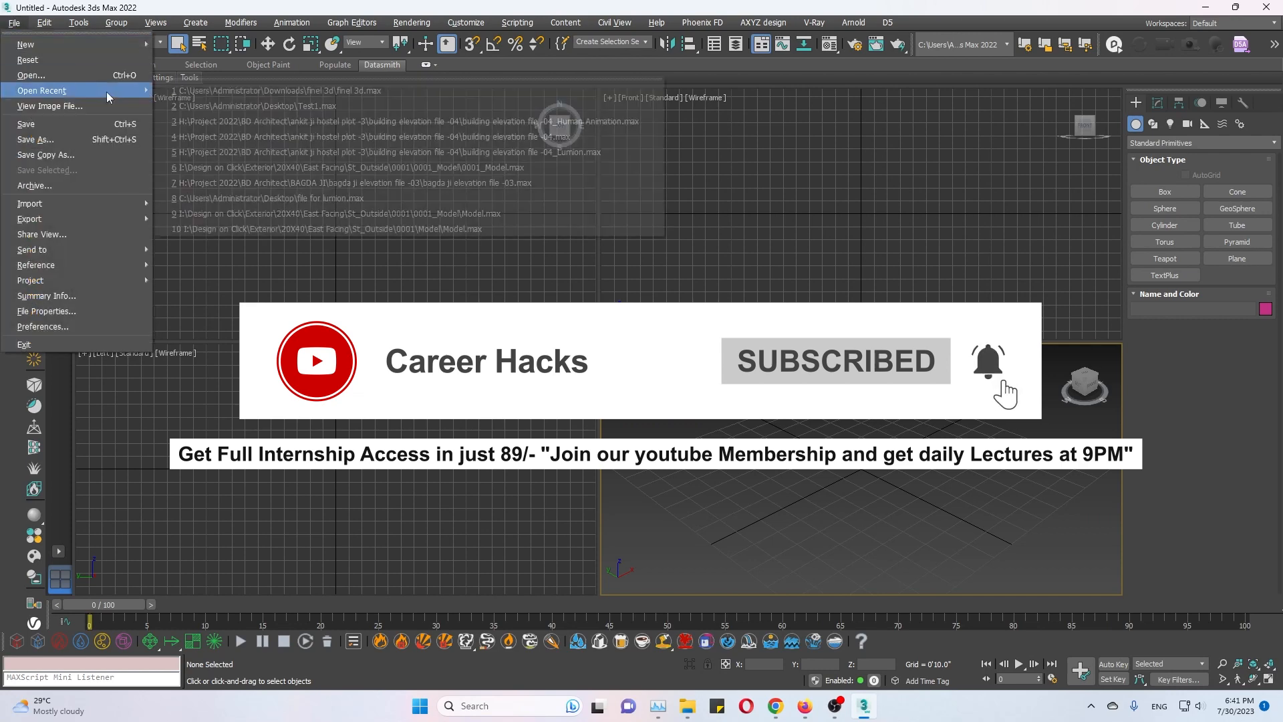
{"action": "left_click", "coordinate": [497, 106]}
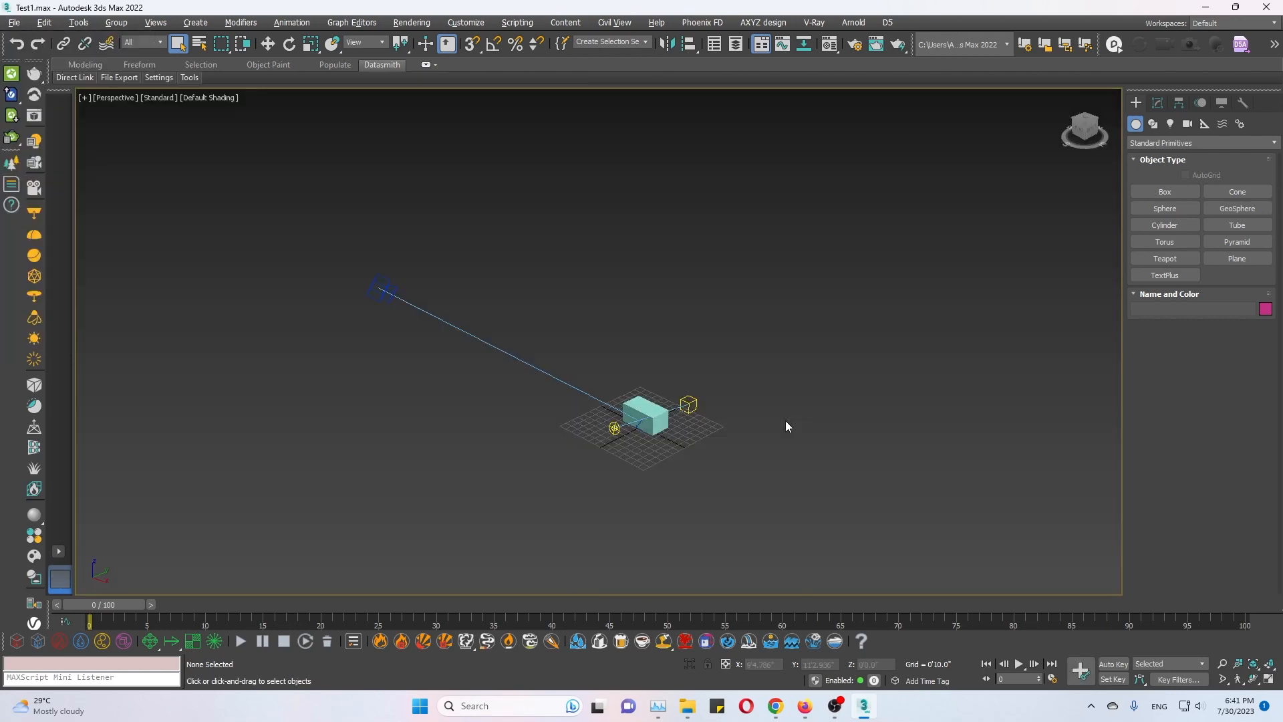
{"action": "left_click_drag", "start_coordinate": [306, 245], "coordinate": [901, 502]}
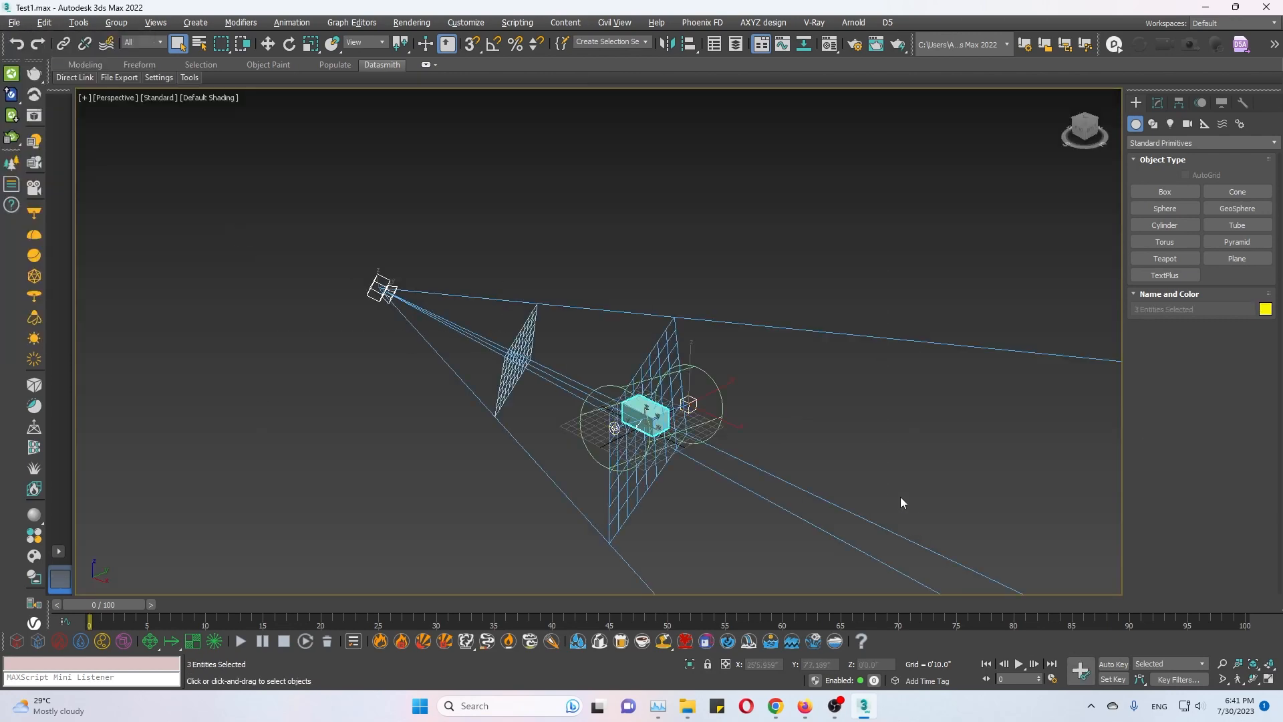
{"action": "key", "text": "Delete"}
Start a merge into the emptied scene and choose finel 3d.max from the finel 3d folder in Downloads.
{"action": "left_click", "coordinate": [13, 22]}
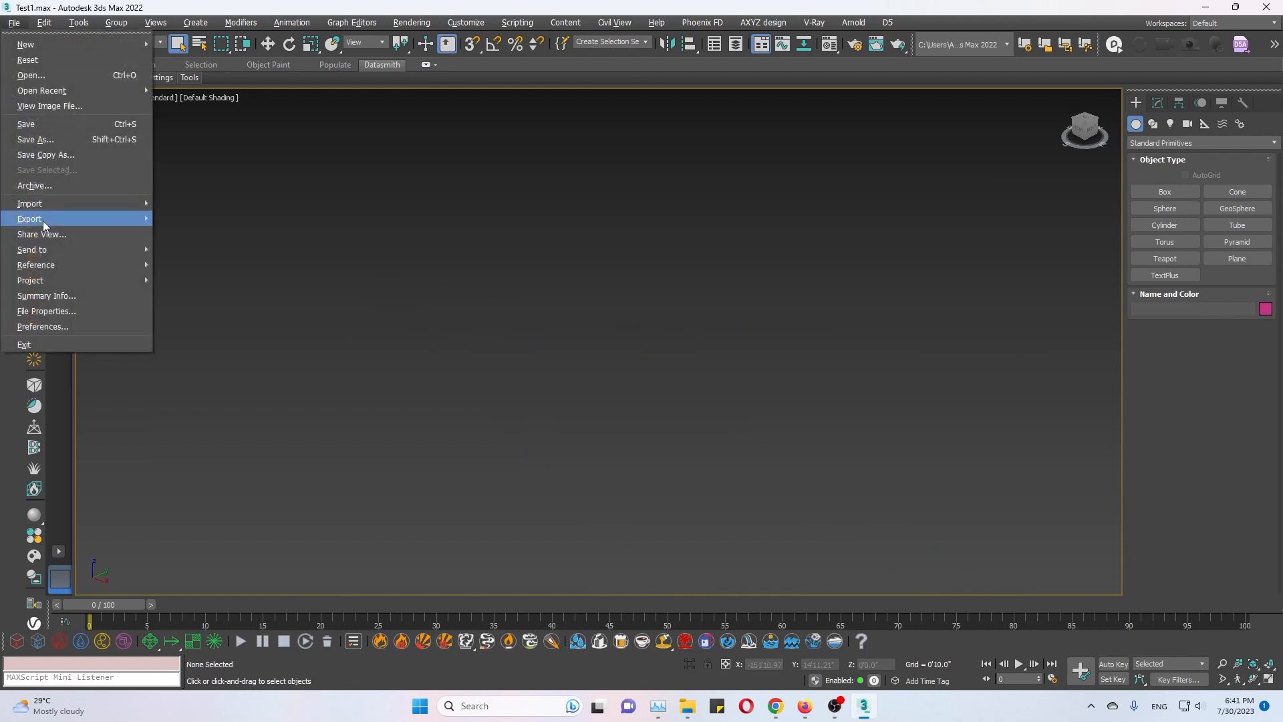
{"action": "mouse_move", "coordinate": [59, 204]}
{"action": "left_click", "coordinate": [170, 220]}
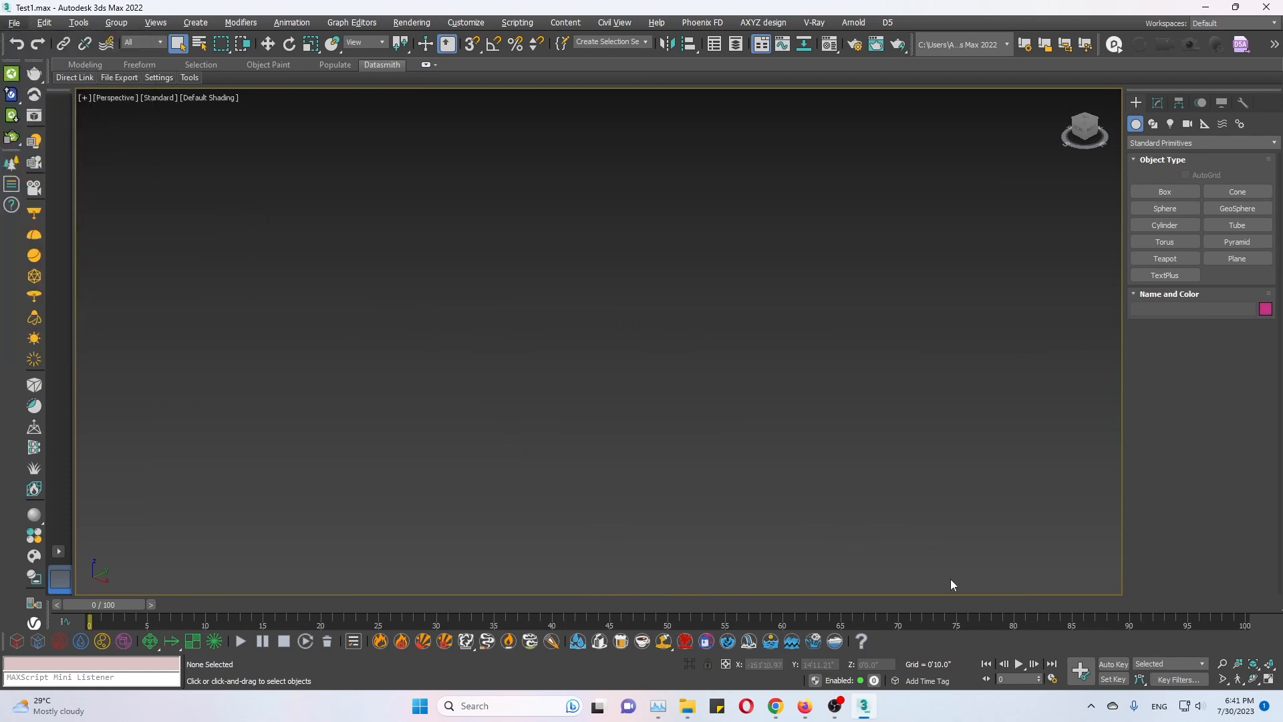
{"action": "left_click", "coordinate": [38, 142]}
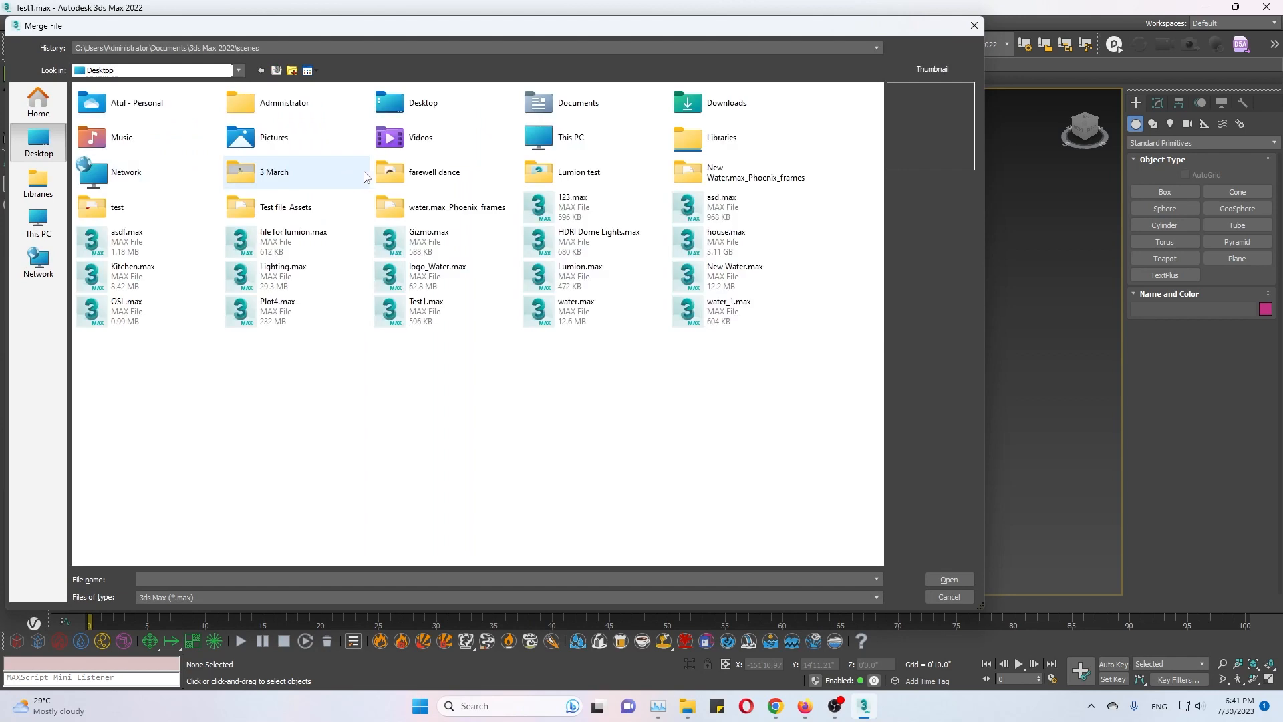
{"action": "double_click", "coordinate": [735, 110]}
{"action": "double_click", "coordinate": [167, 200]}
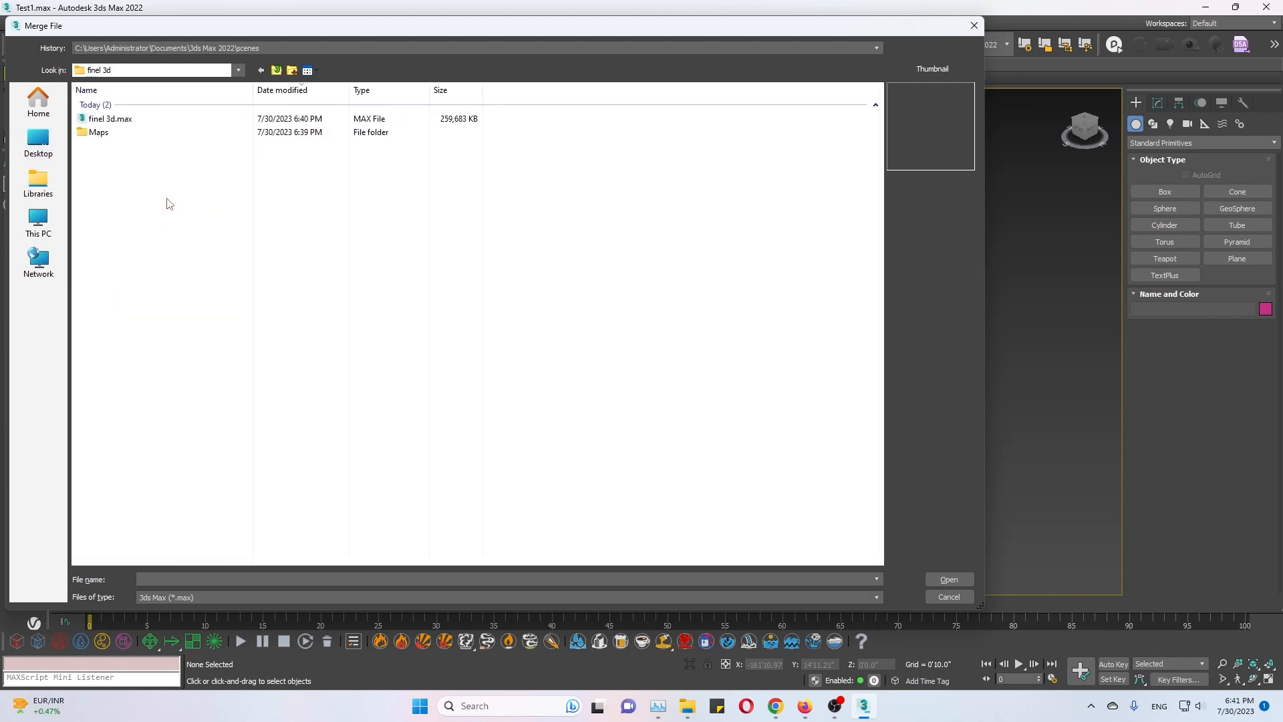
{"action": "double_click", "coordinate": [153, 121]}
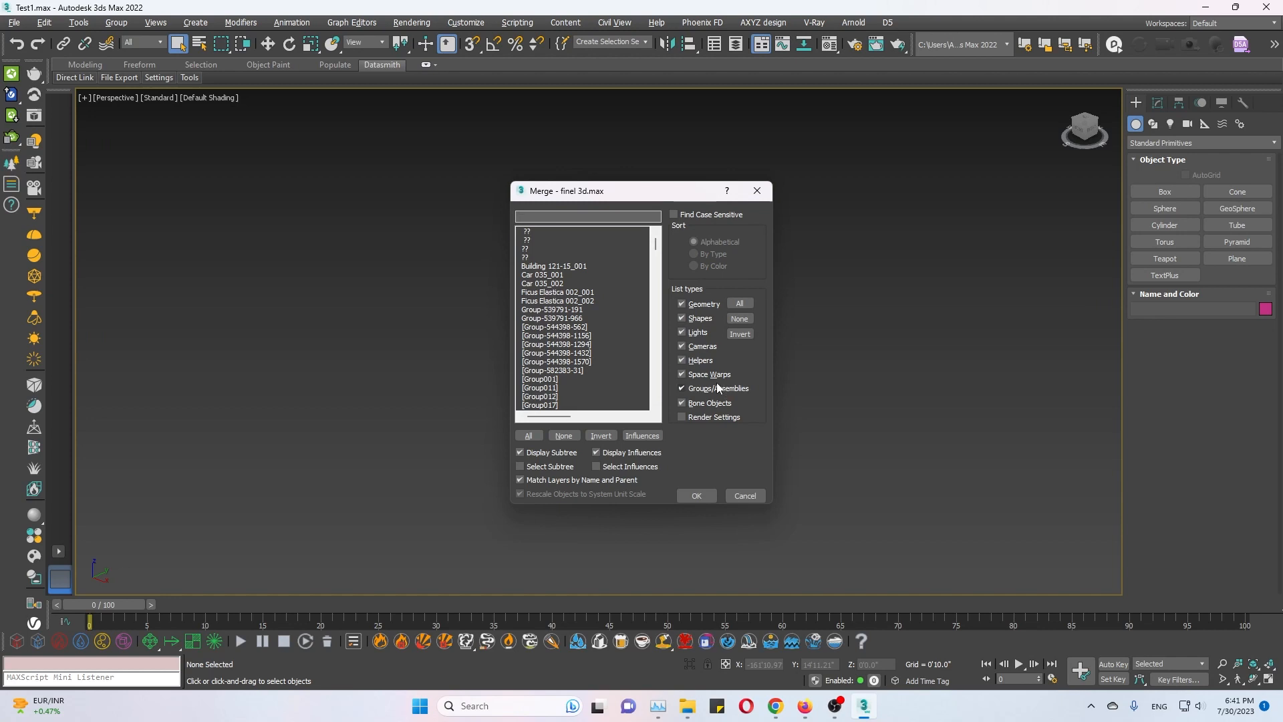
Exclude helpers, space warps and bone objects from the merge list, and merge all remaining objects.
{"action": "left_click", "coordinate": [682, 360]}
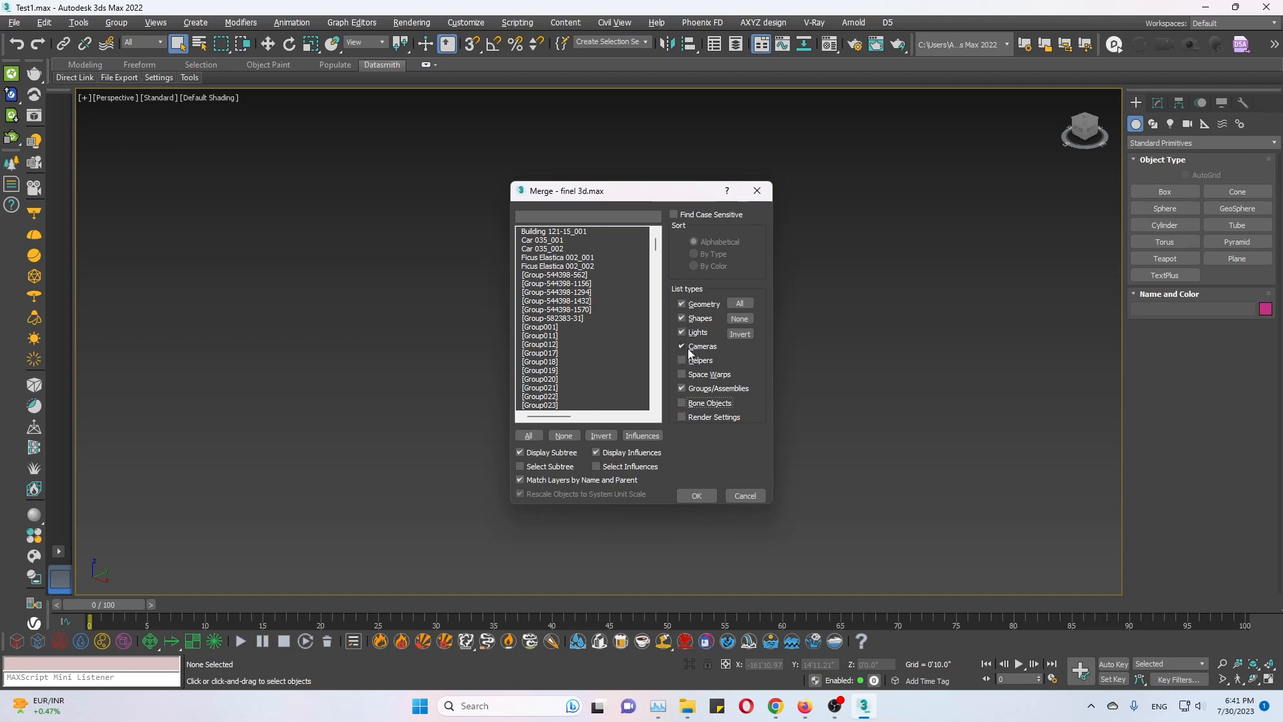
{"action": "left_click", "coordinate": [529, 436]}
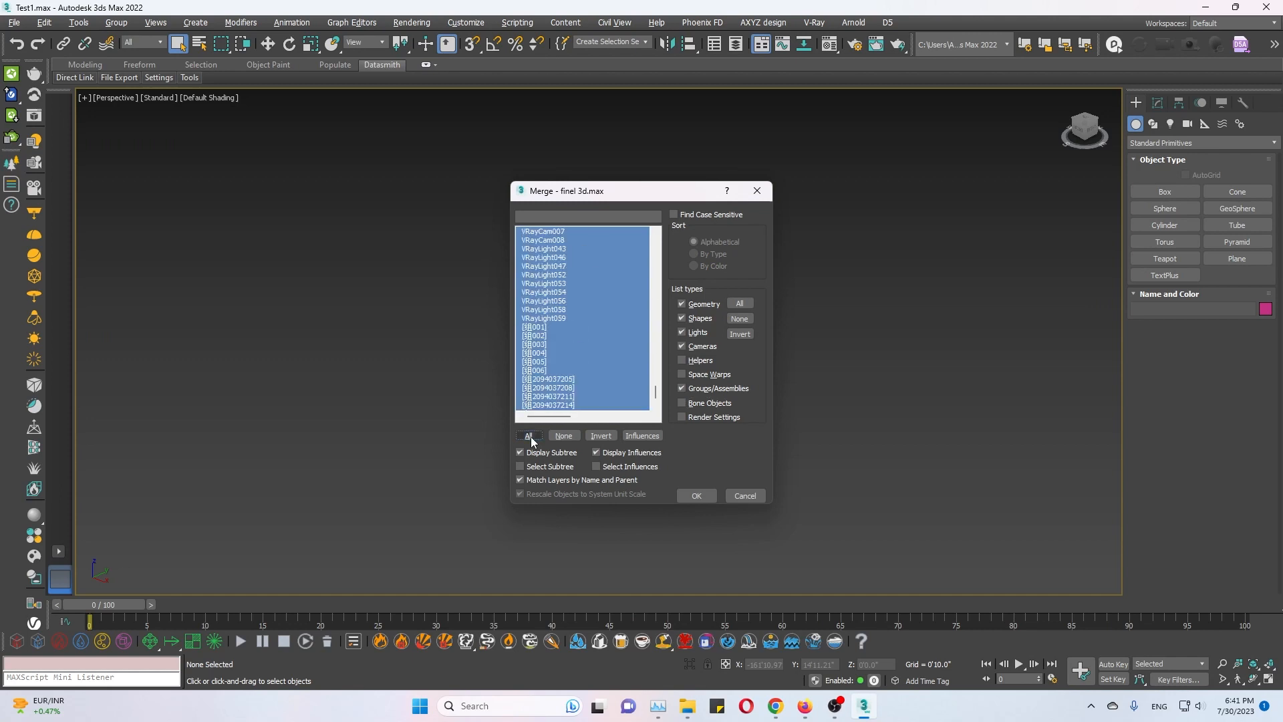
{"action": "left_click", "coordinate": [695, 496]}
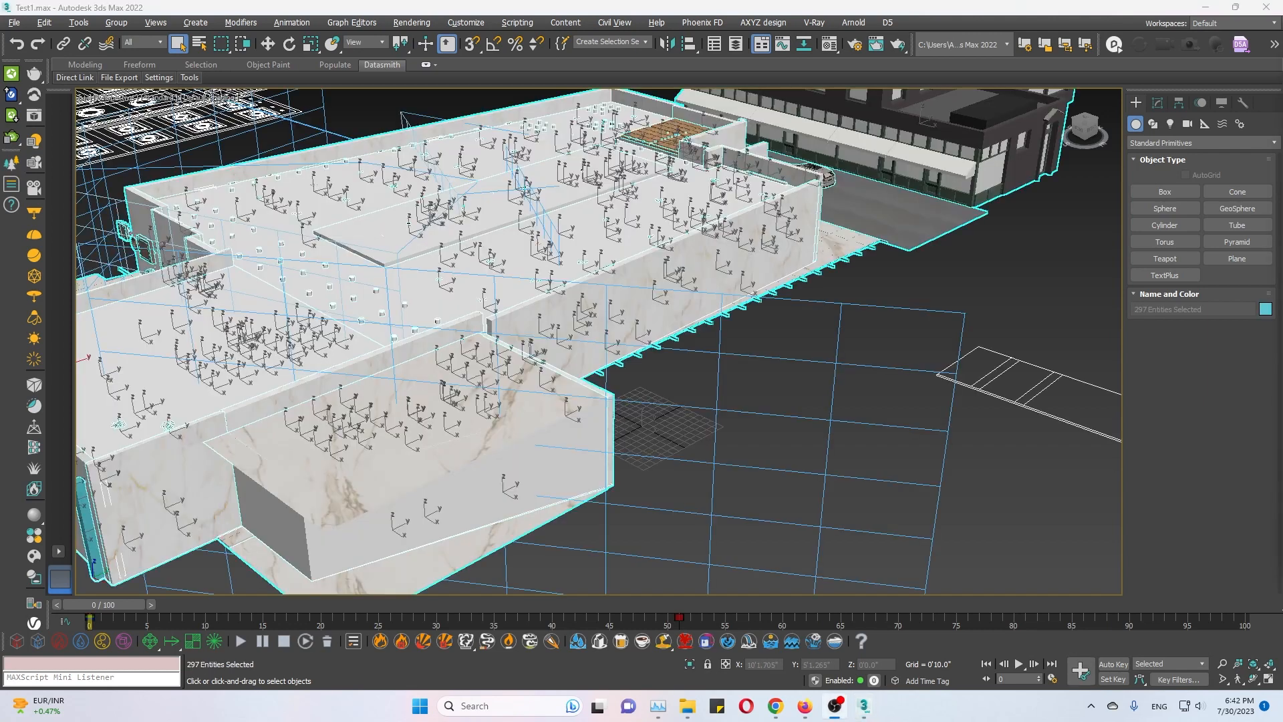
Deselect the merged objects and switch the viewport to the VRayCam001 camera.
{"action": "left_click", "coordinate": [732, 438]}
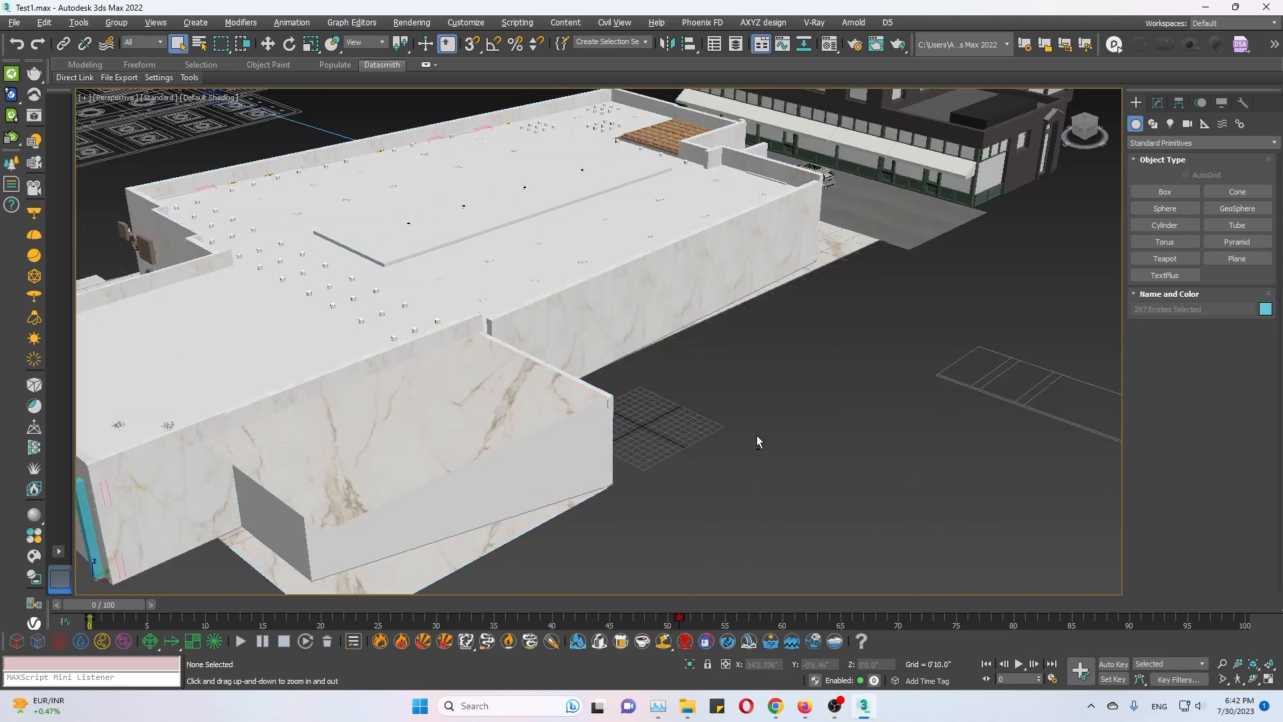
{"action": "key", "text": "c"}
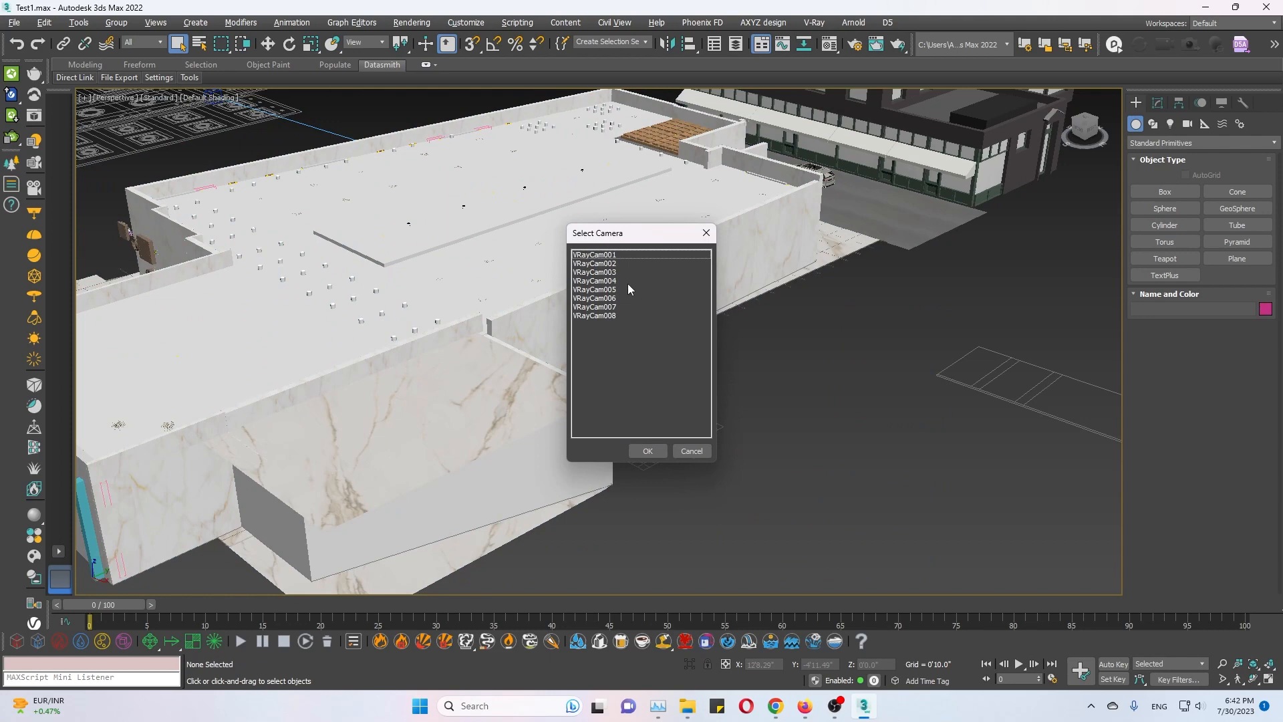
{"action": "double_click", "coordinate": [617, 254]}
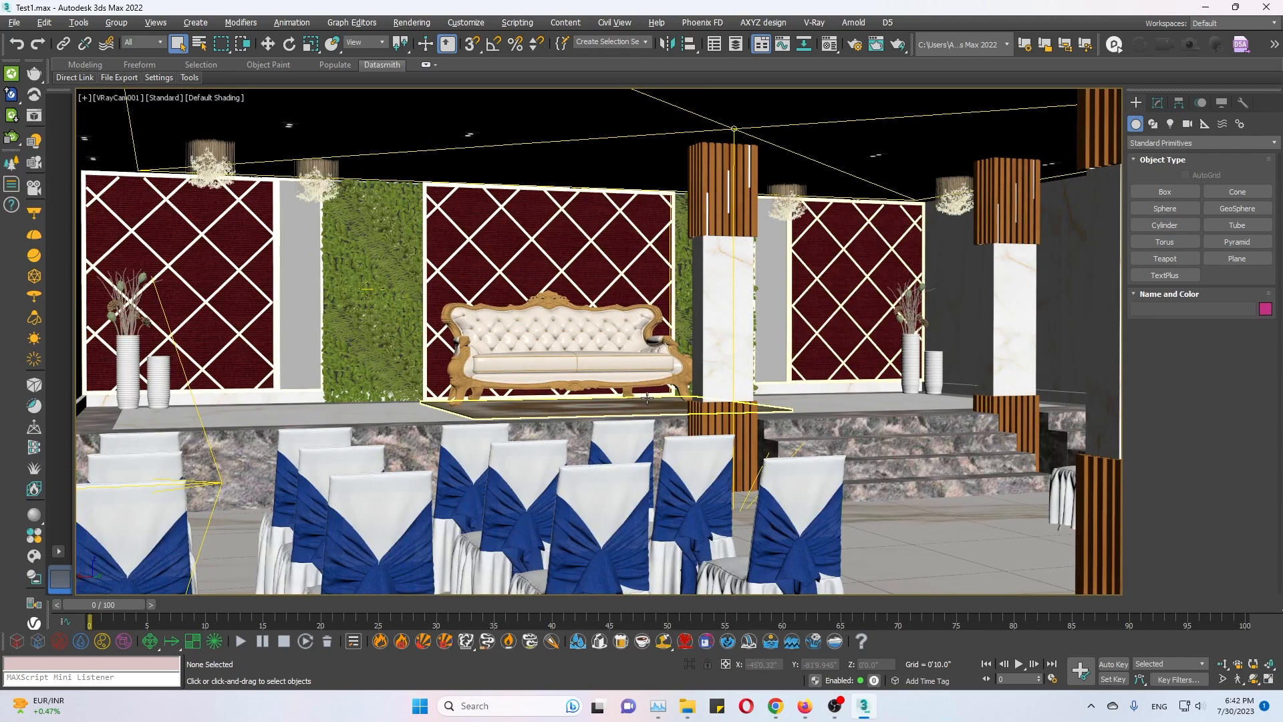
Check the status of the merged scene's maps and external links in Asset Tracking, and close it.
{"action": "key", "text": "shift+t"}
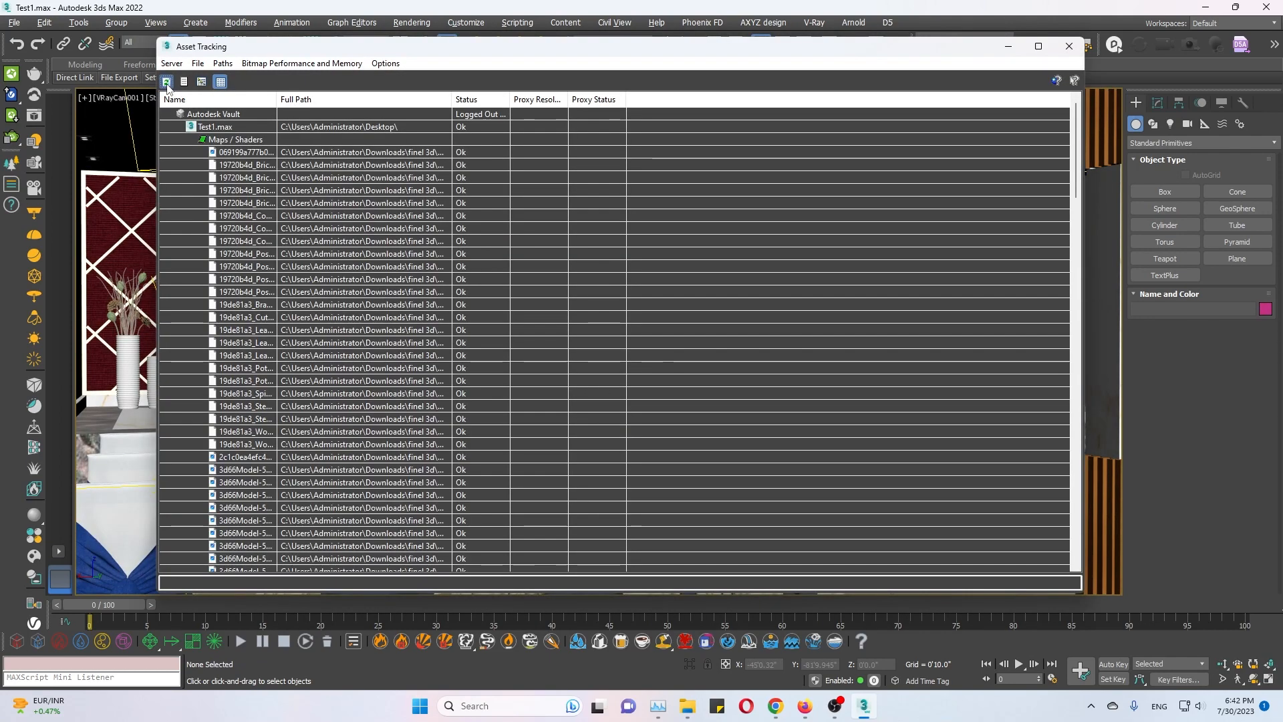
{"action": "left_click_drag", "start_coordinate": [1075, 152], "coordinate": [1069, 496]}
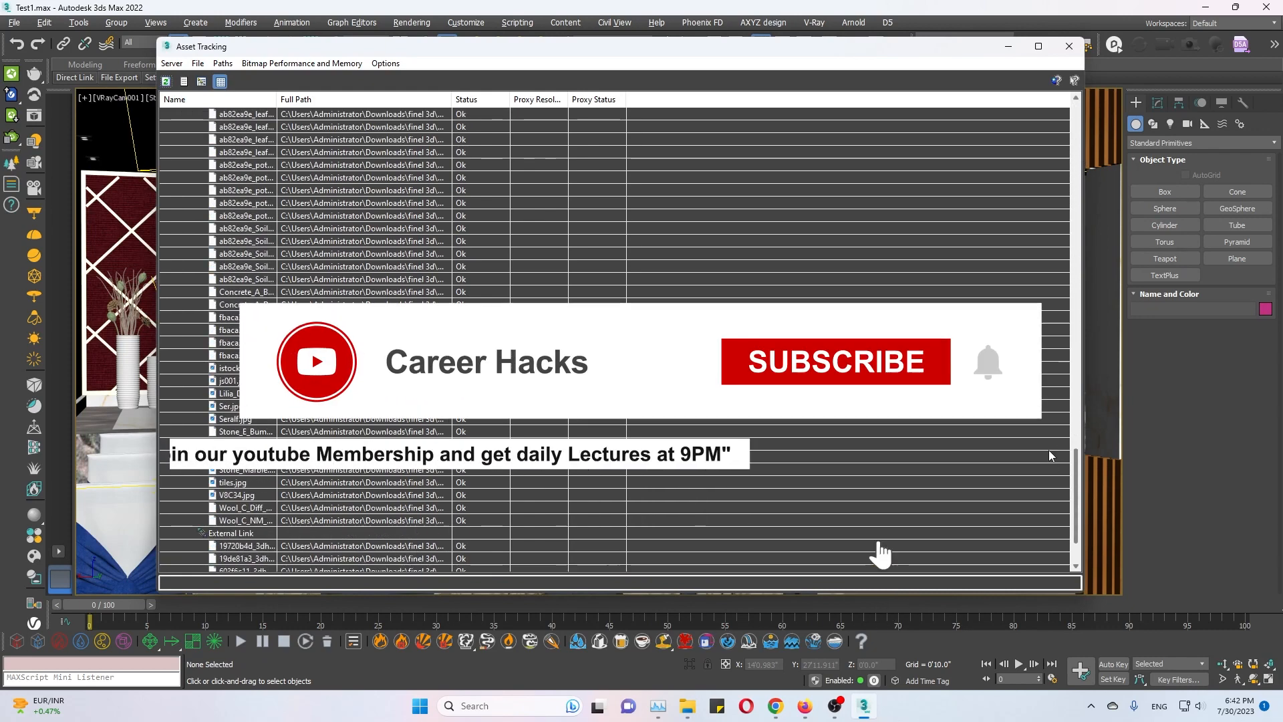
{"action": "left_click", "coordinate": [1069, 46]}
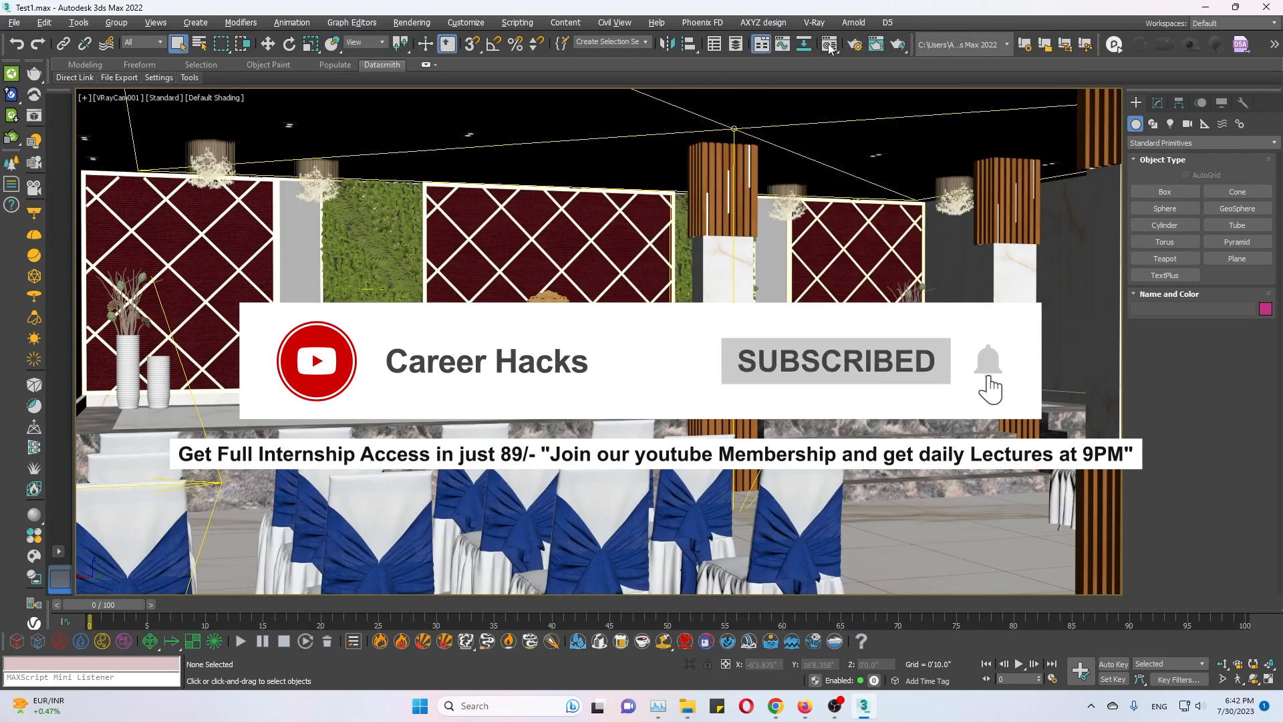
Test-render the VRayCam001 view with V-Ray 6, and render it again with the renderer set to V-Ray GPU 6.
{"action": "left_click", "coordinate": [853, 45]}
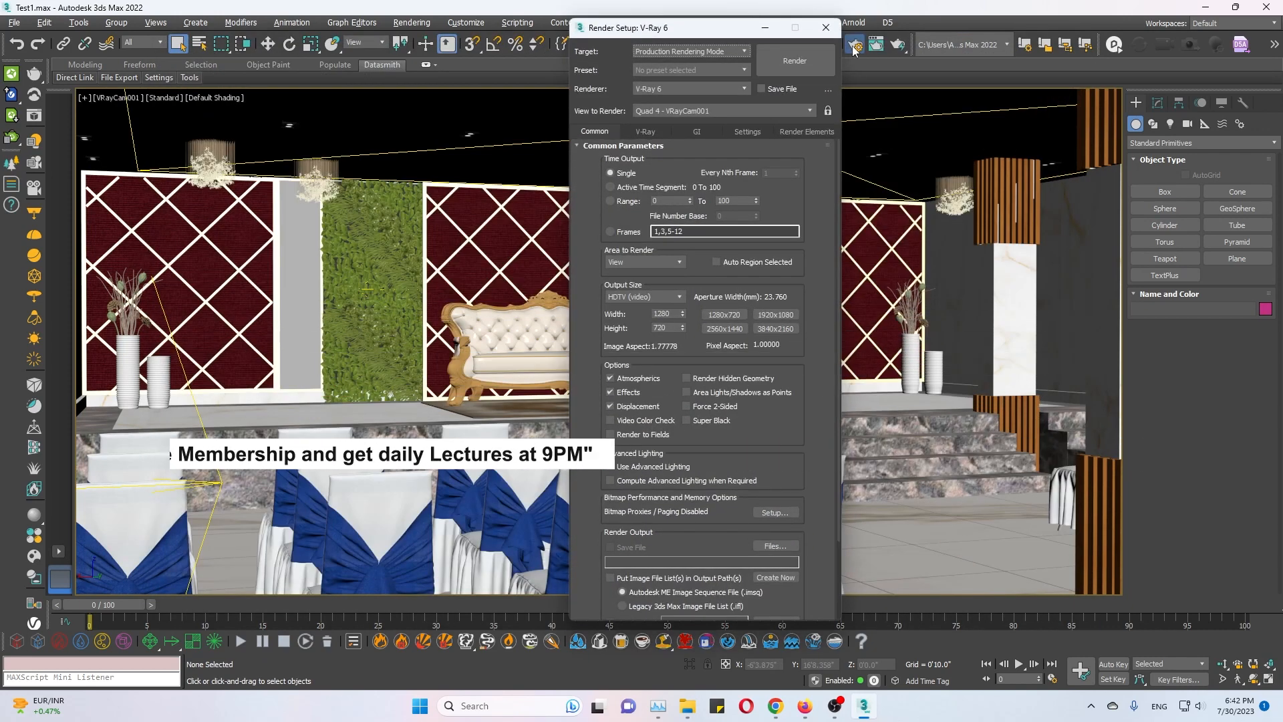
{"action": "left_click", "coordinate": [805, 67]}
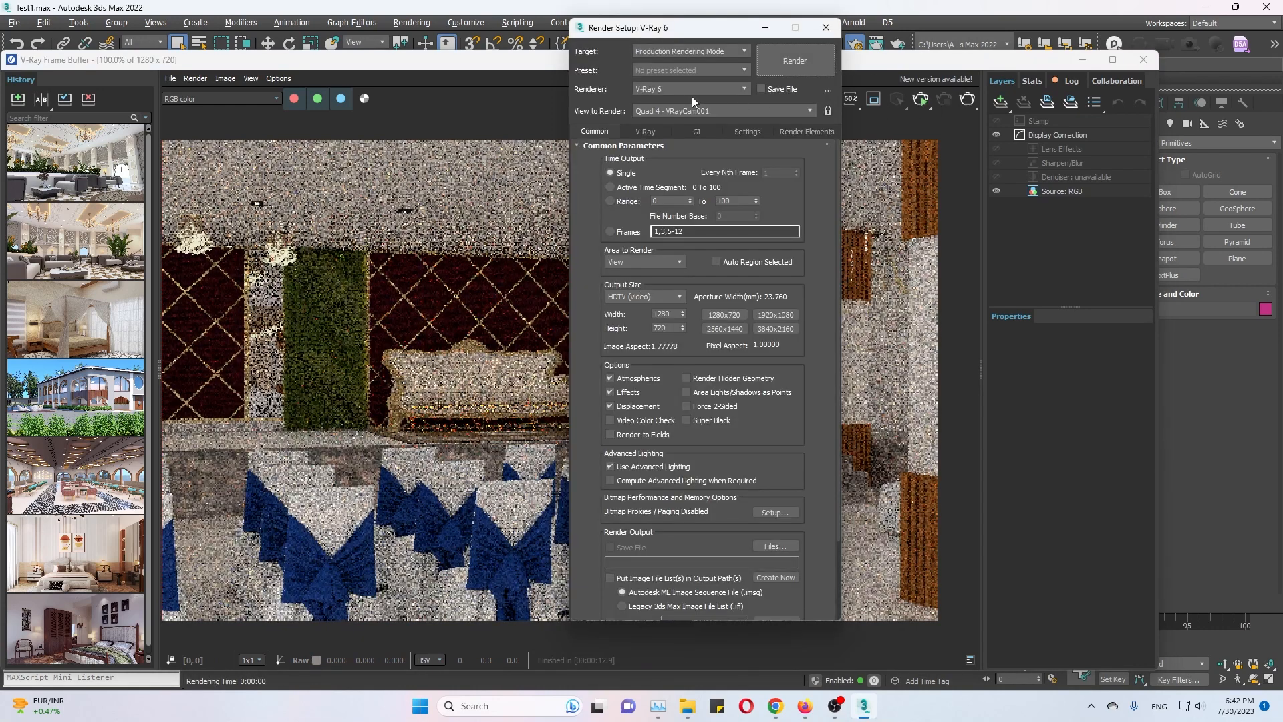
{"action": "left_click", "coordinate": [676, 89]}
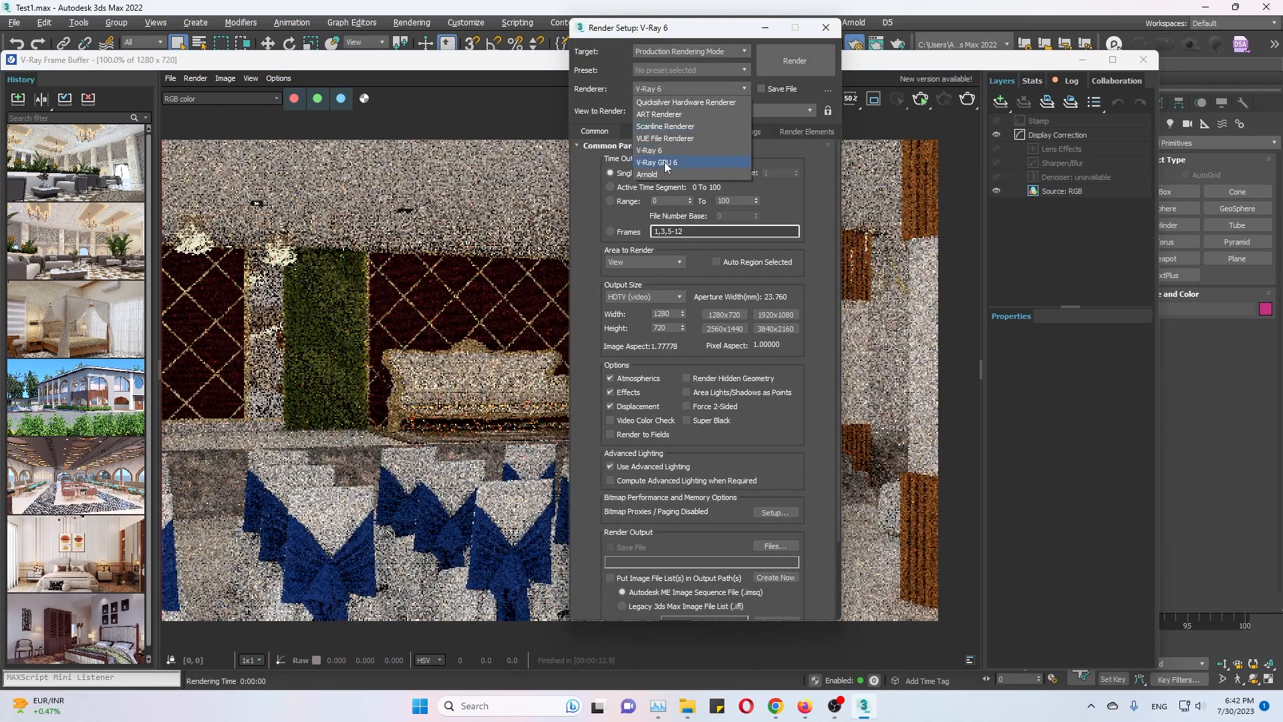
{"action": "left_click", "coordinate": [658, 163]}
{"action": "left_click", "coordinate": [809, 66]}
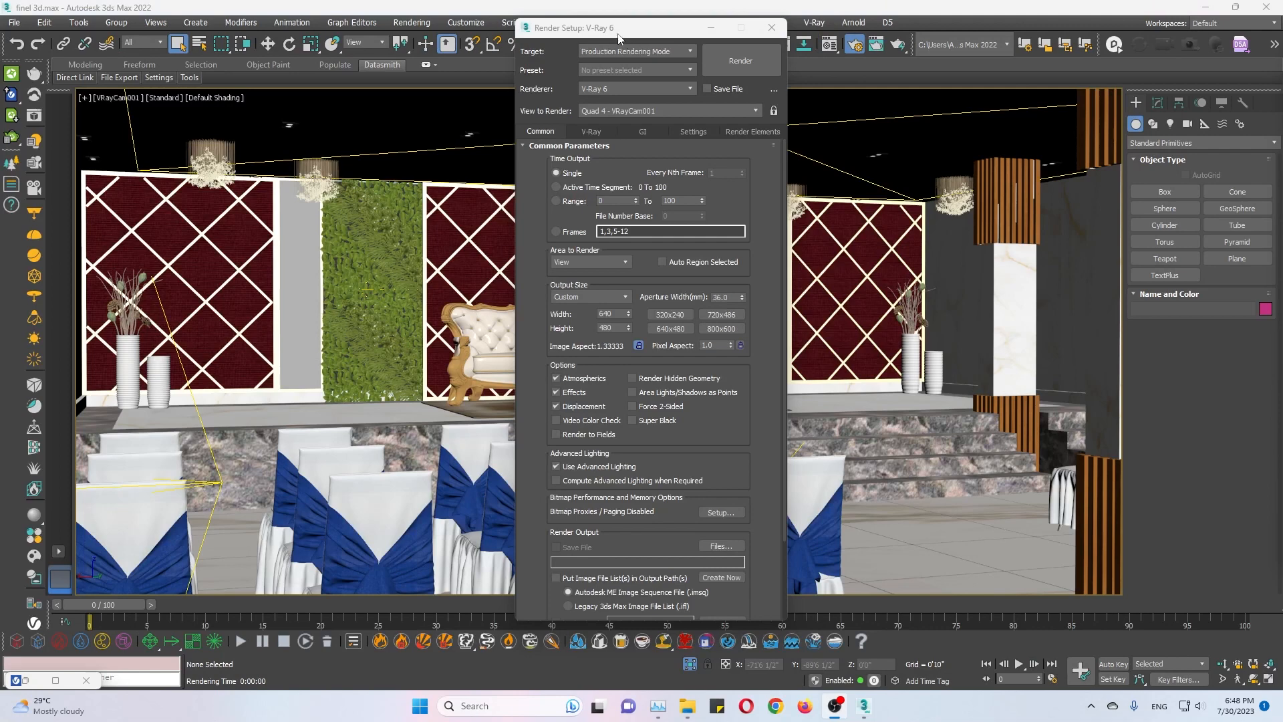
Move Render Setup aside to clear the view and briefly check the finel 3d.max assets in Asset Tracking.
{"action": "left_click_drag", "start_coordinate": [619, 30], "coordinate": [888, 40]}
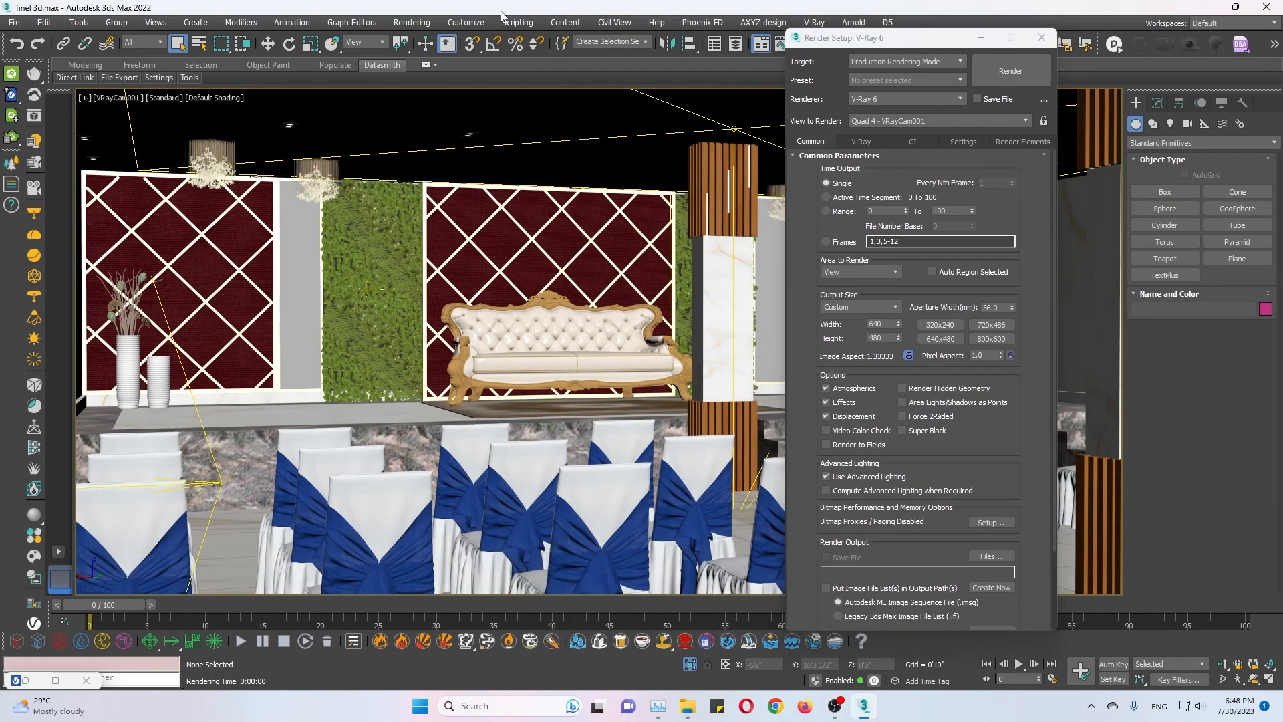
{"action": "key", "text": "shift+t"}
{"action": "left_click", "coordinate": [1040, 49]}
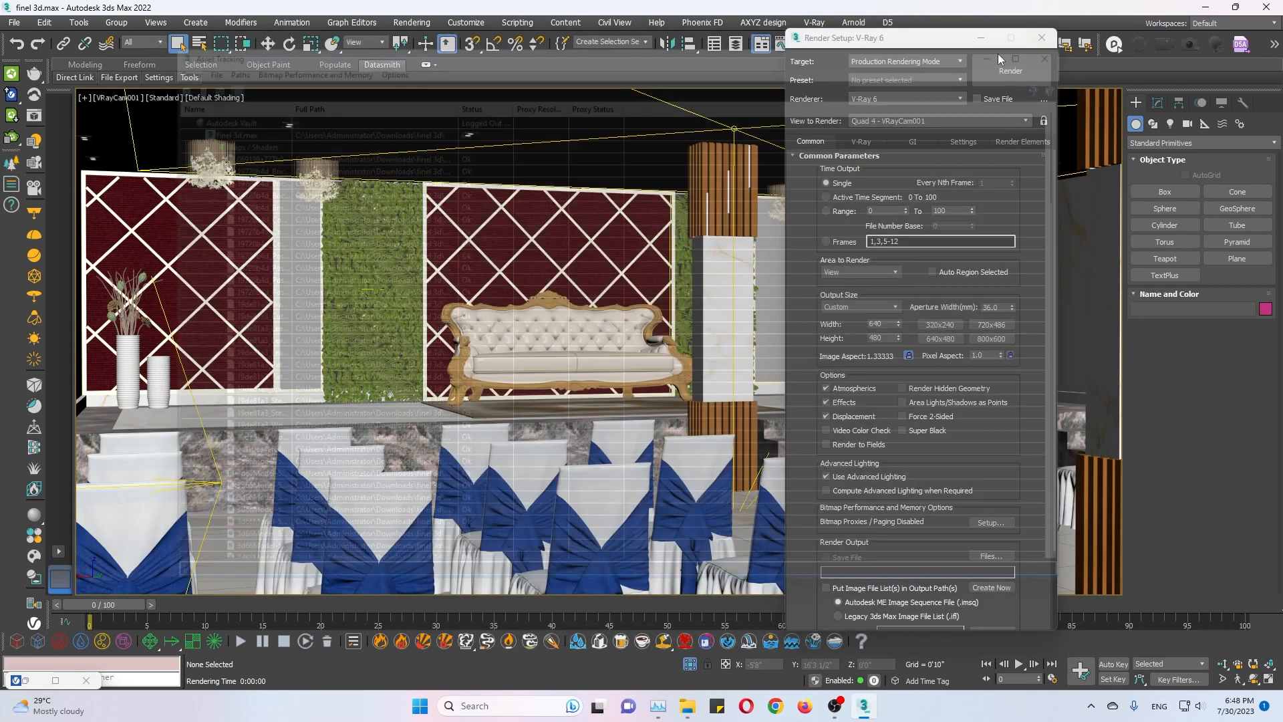
Run the conversor0.98_EN.mse script, convert the whole scene's materials to Vray, and close the MAXScript Listener after reading its log.
{"action": "left_click", "coordinate": [510, 22]}
{"action": "left_click", "coordinate": [531, 191]}
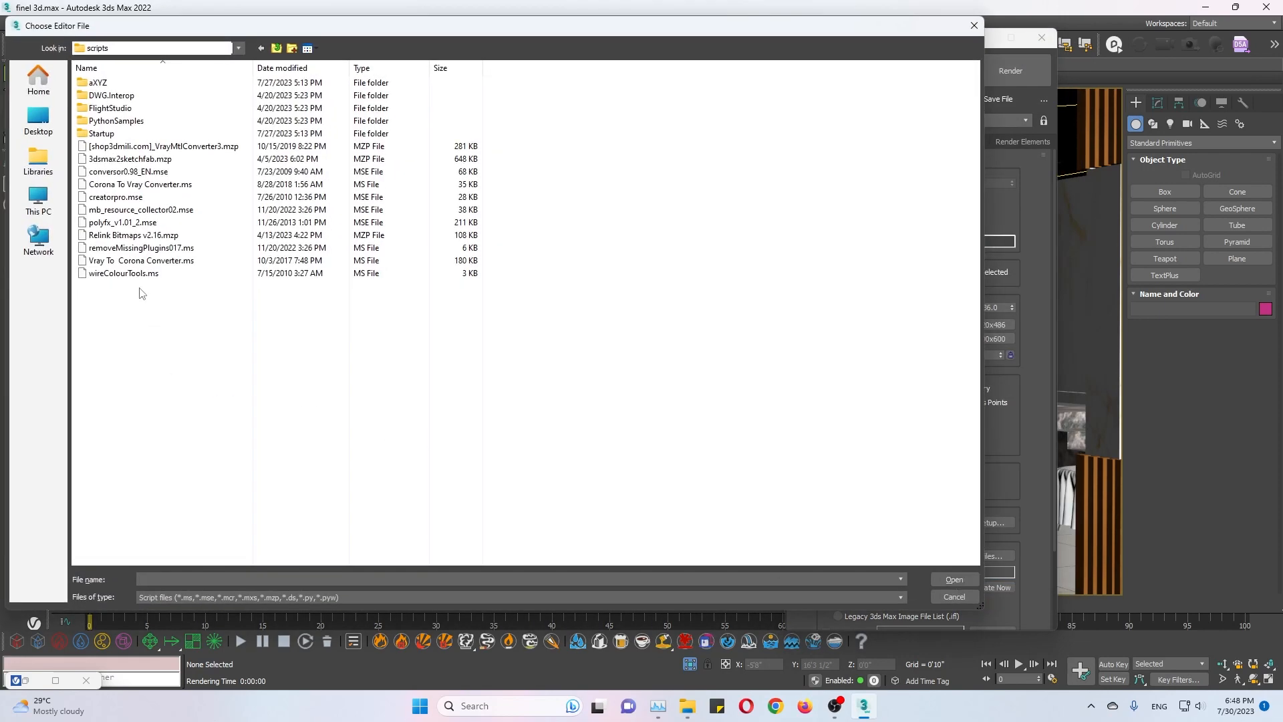
{"action": "double_click", "coordinate": [143, 172]}
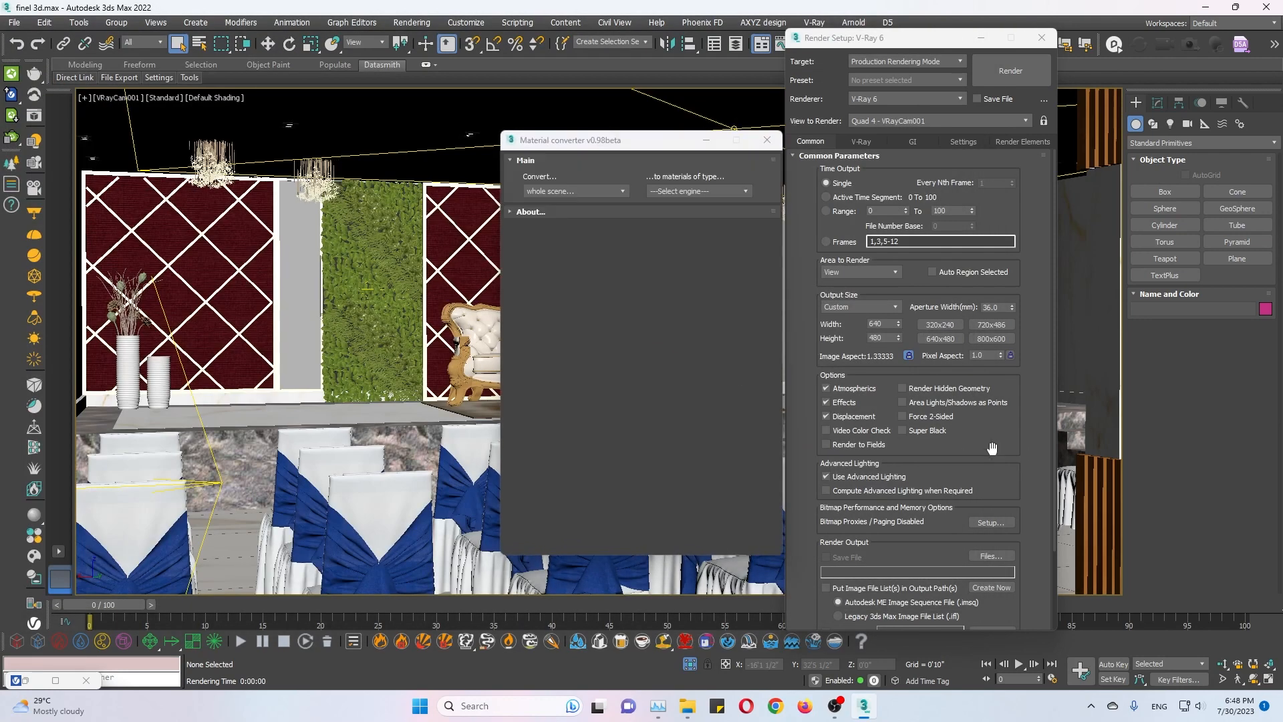
{"action": "left_click", "coordinate": [688, 194]}
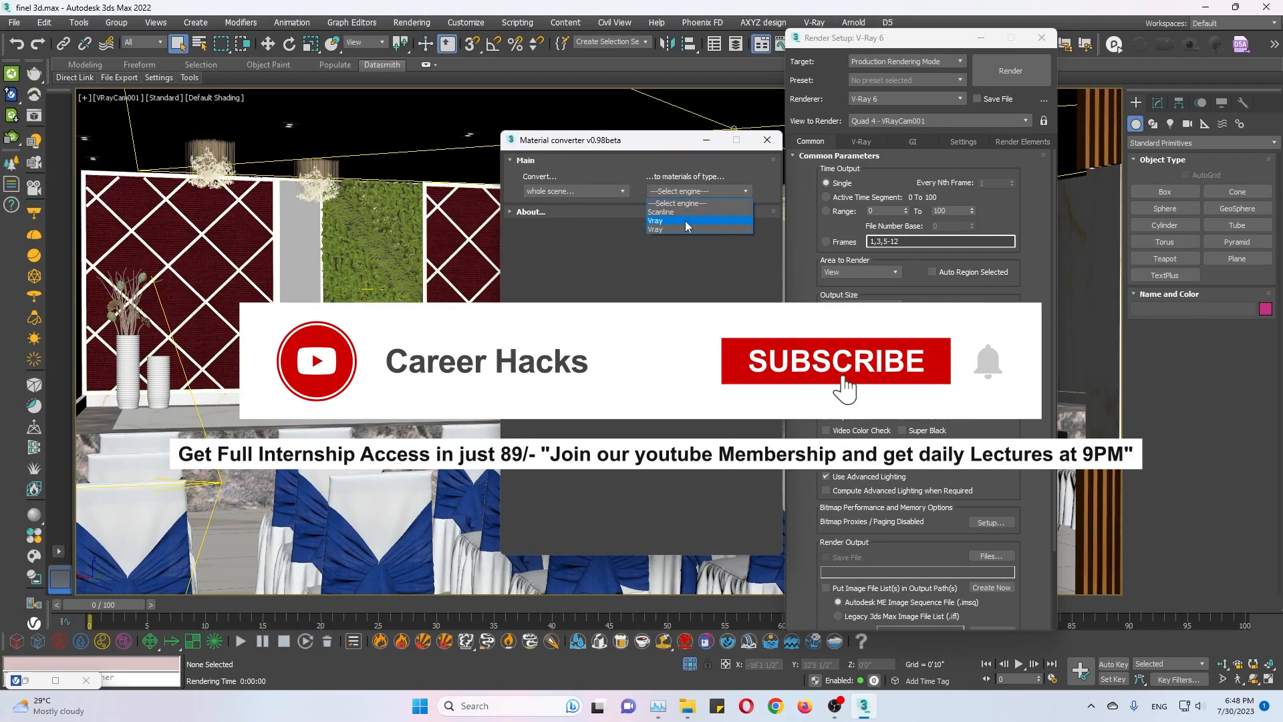
{"action": "left_click", "coordinate": [684, 221]}
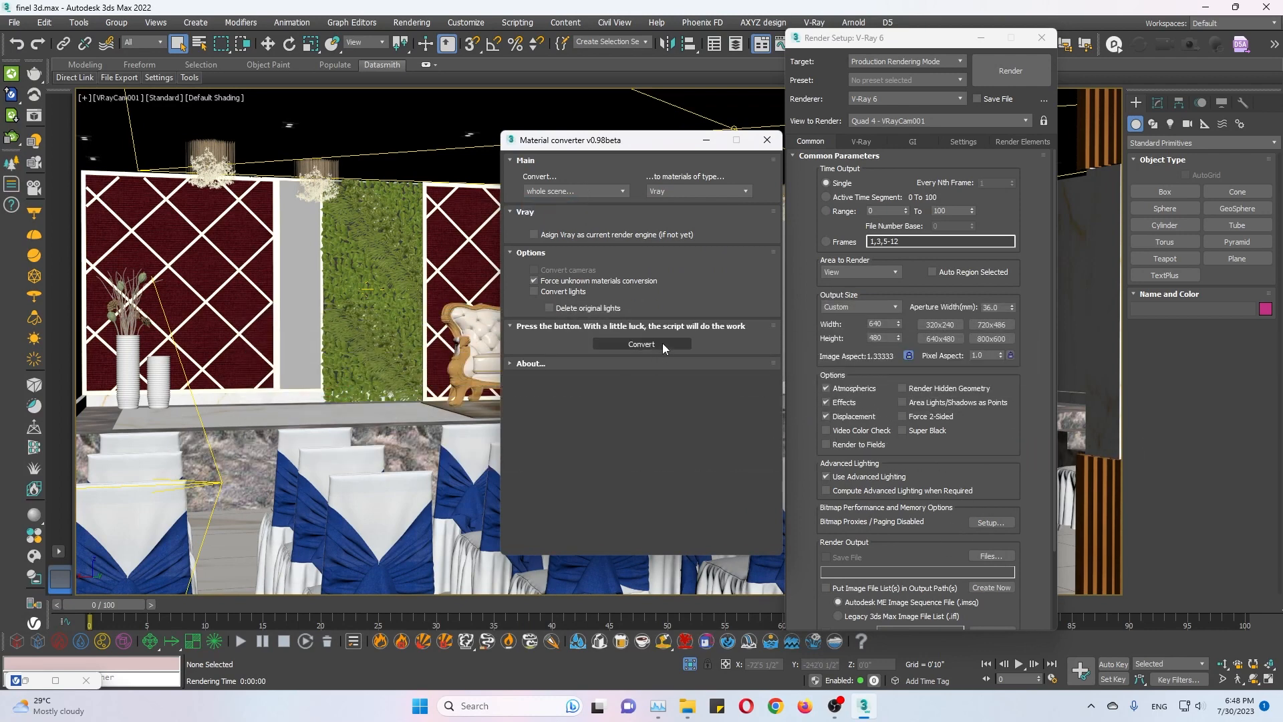
{"action": "left_click", "coordinate": [662, 344]}
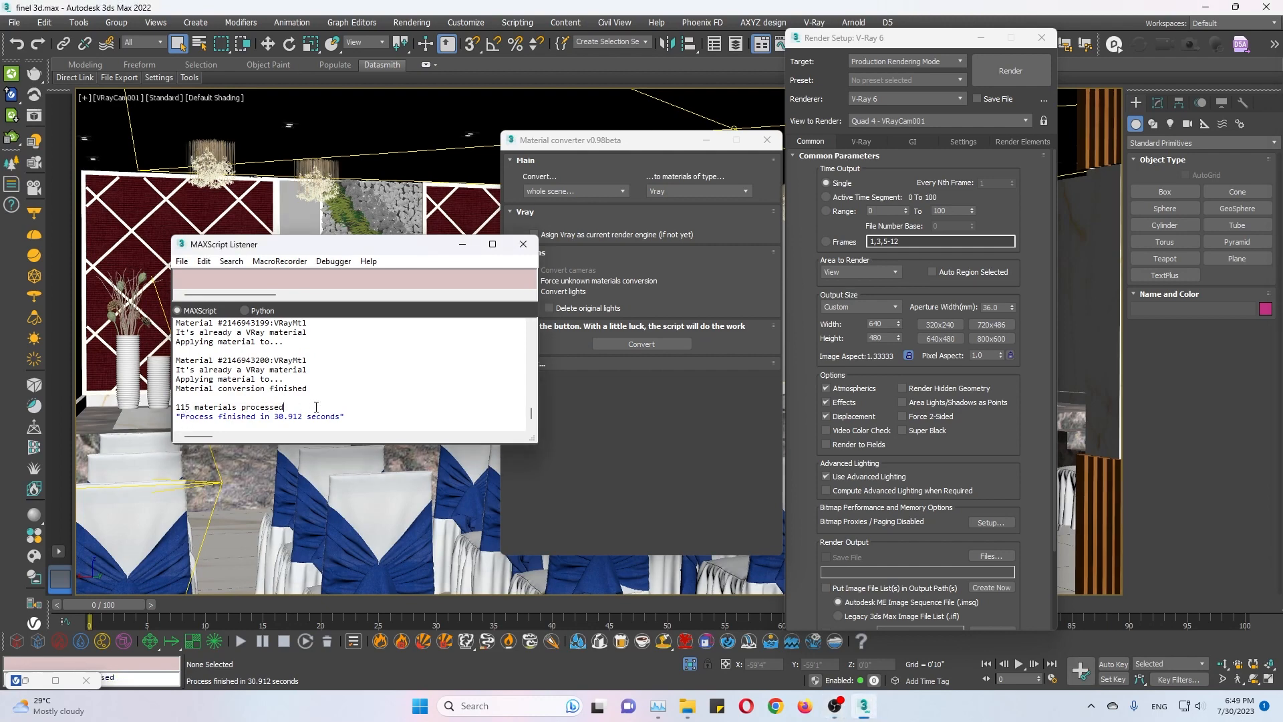
{"action": "left_click_drag", "start_coordinate": [203, 419], "coordinate": [354, 417]}
{"action": "left_click", "coordinate": [355, 418]}
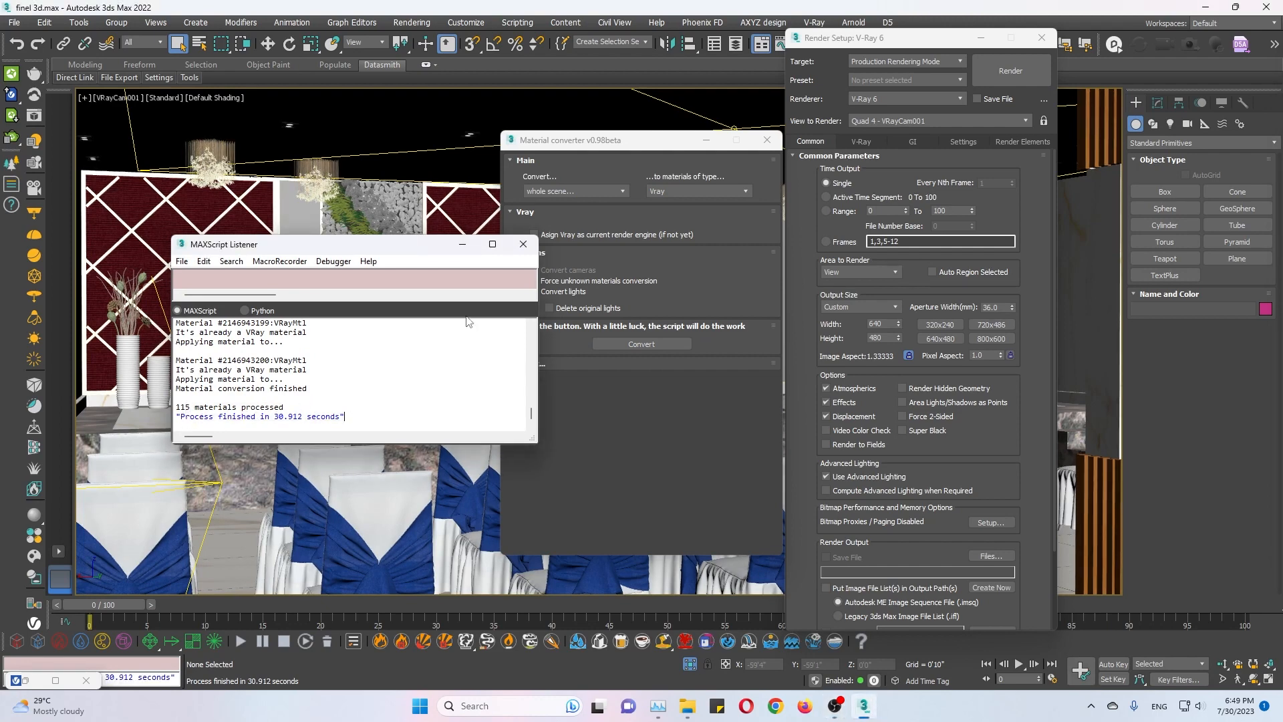
{"action": "left_click", "coordinate": [526, 246]}
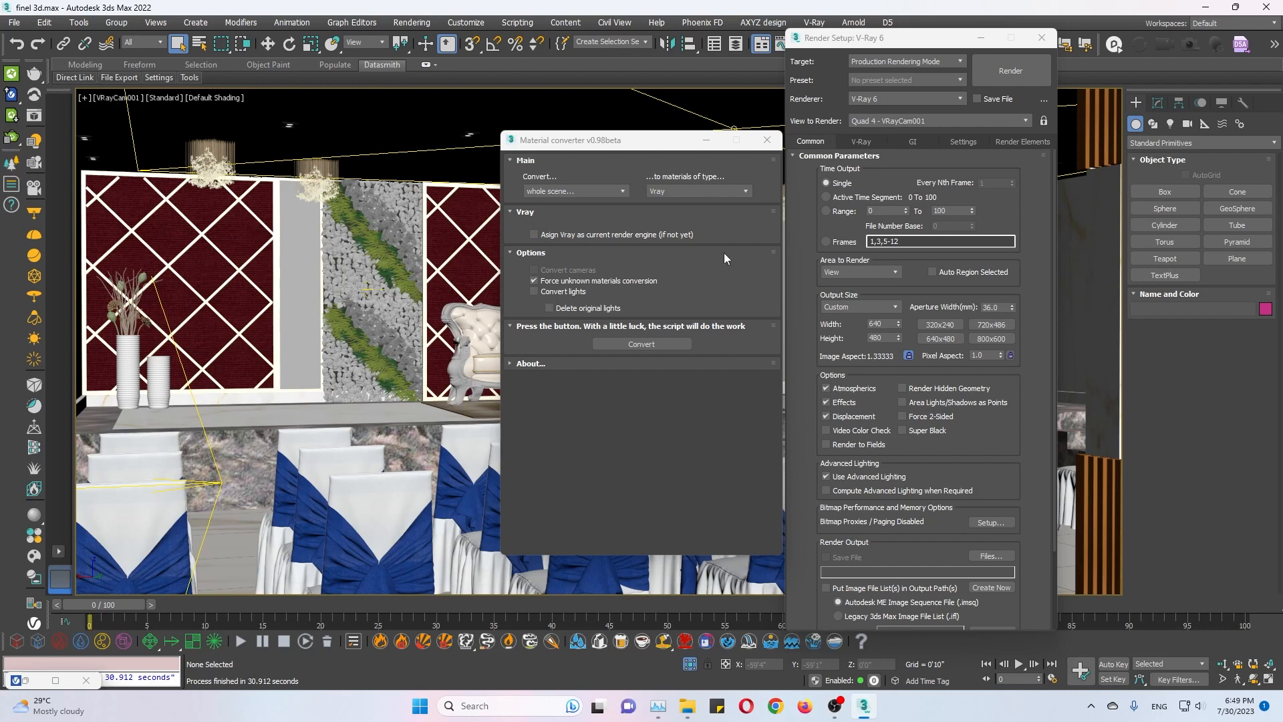
Set the renderer to V-Ray GPU 6 and start a render of VRayCam001 from the V-Ray Frame Buffer.
{"action": "left_click", "coordinate": [924, 98]}
{"action": "left_click", "coordinate": [902, 175]}
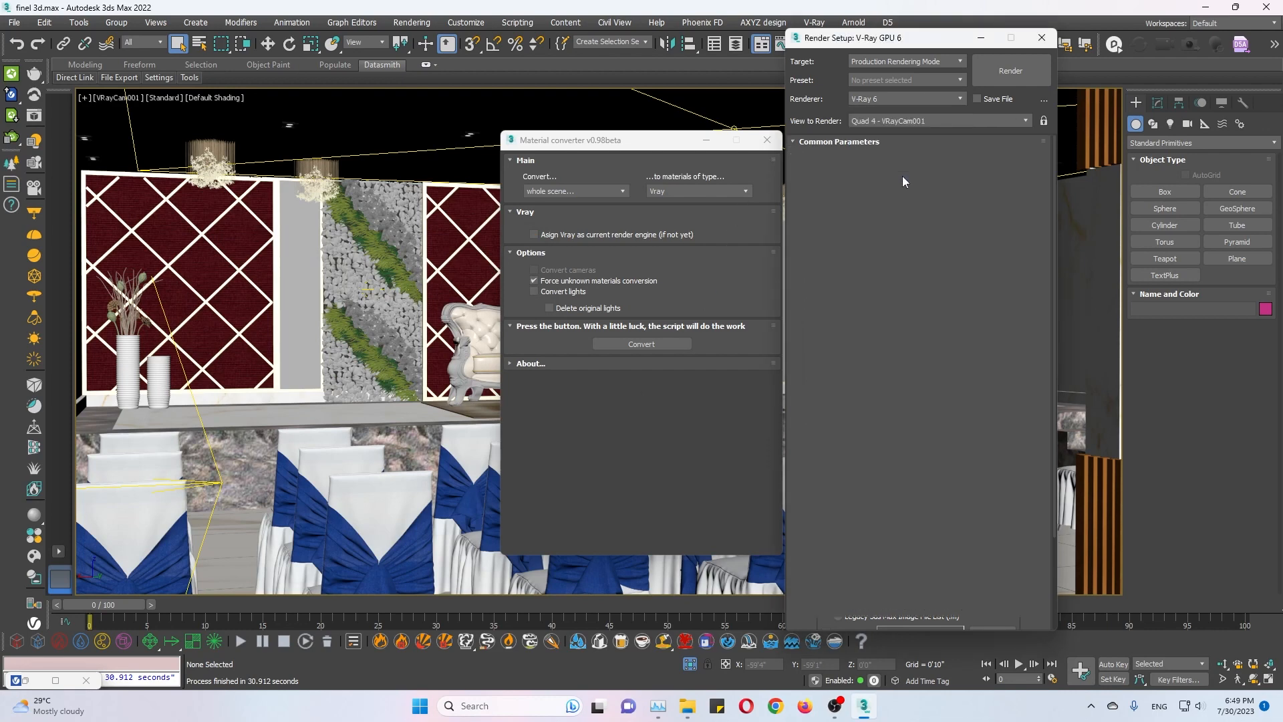
{"action": "left_click", "coordinate": [34, 116]}
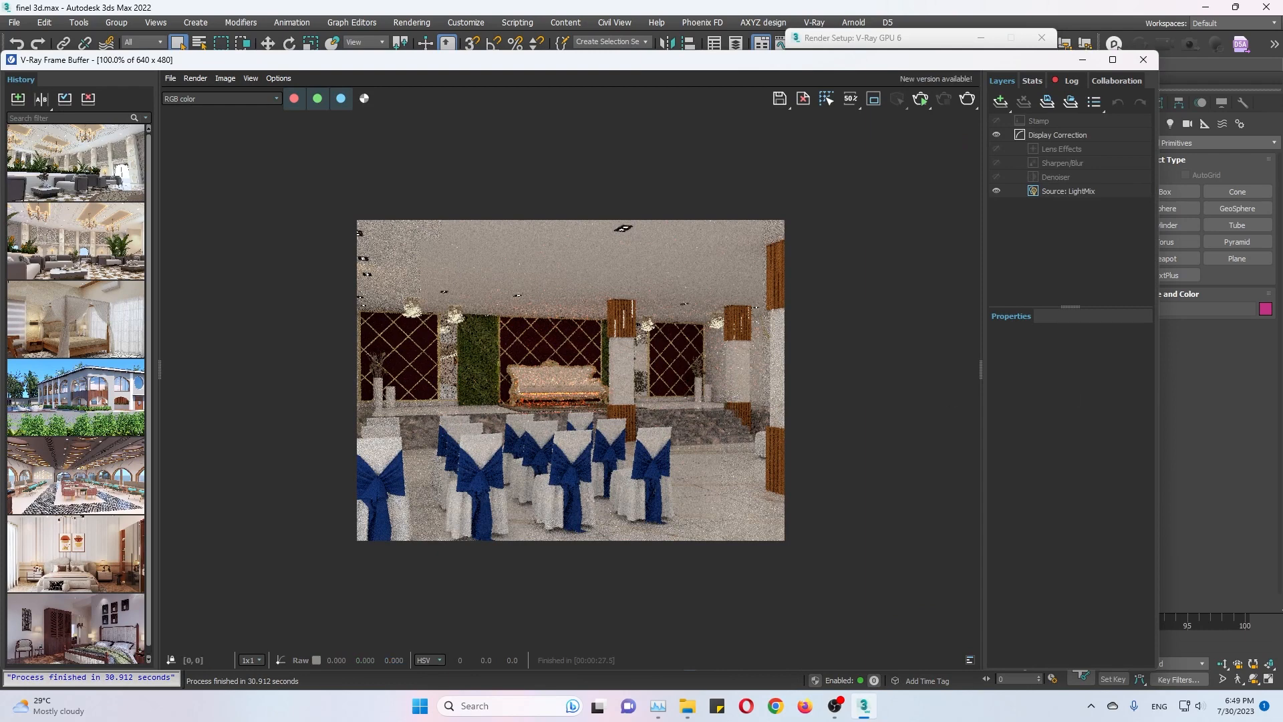
{"action": "left_click", "coordinate": [963, 107]}
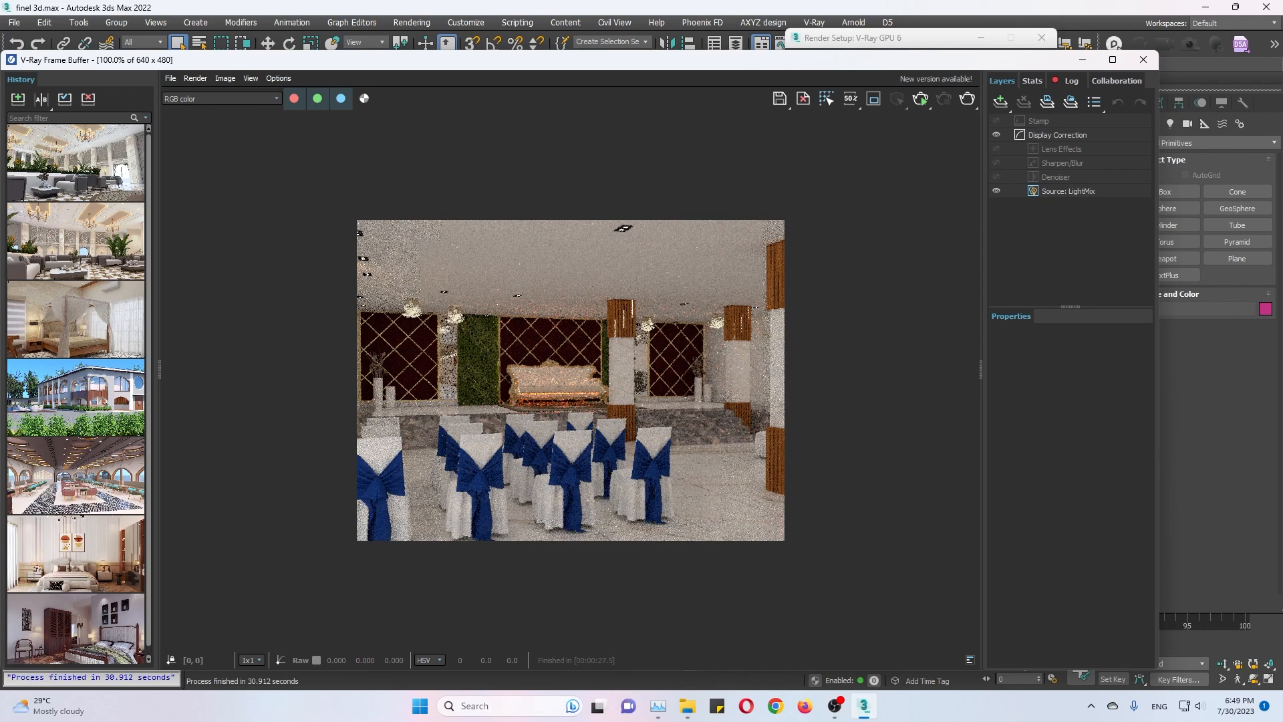